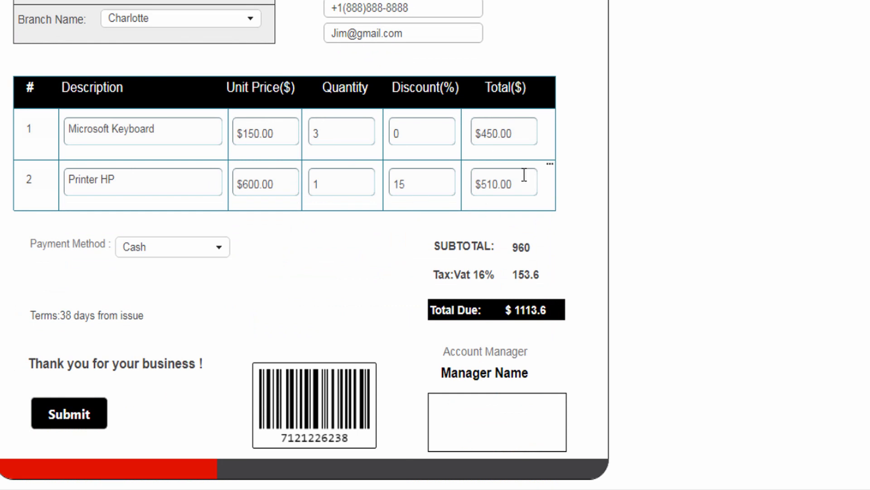
Step: Add a new invoice row: Lenovo V530s, unit price 1000, quantity 1, discount 20
click(551, 166)
click(578, 179)
click(155, 235)
text(Lenovo V530s)
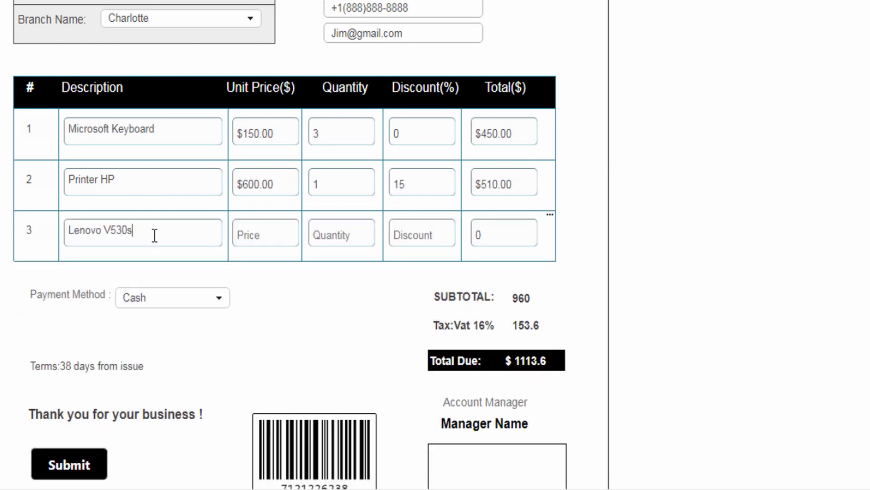
click(292, 236)
text(1000)
click(330, 235)
text(1)
click(412, 244)
text(200.00)
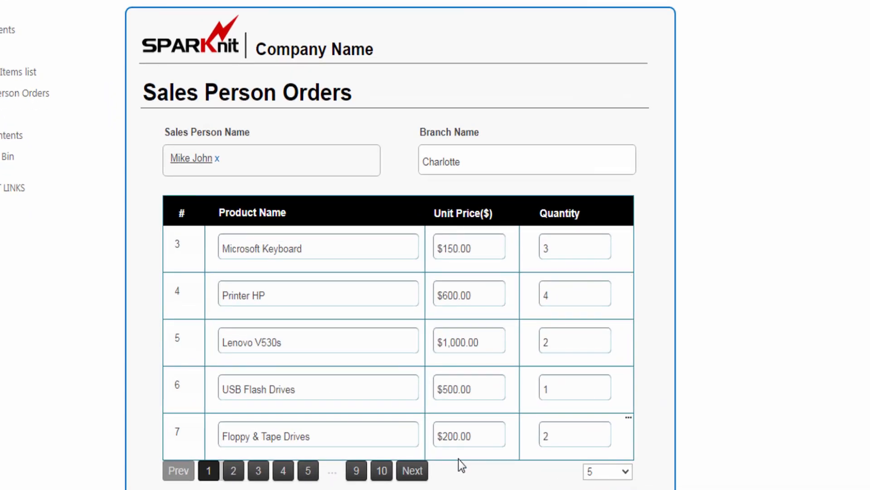
Step: Browse the order table pages: next page, jump to page 10, then back to page 9
click(410, 320)
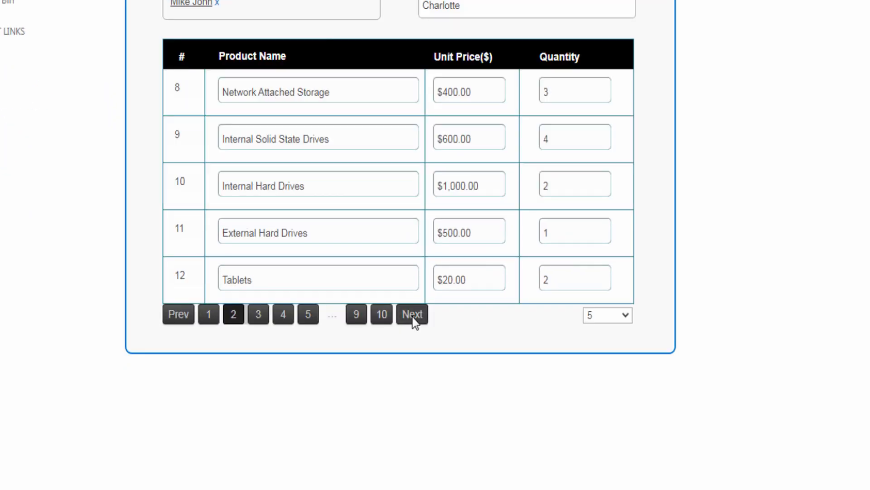
click(382, 320)
click(179, 318)
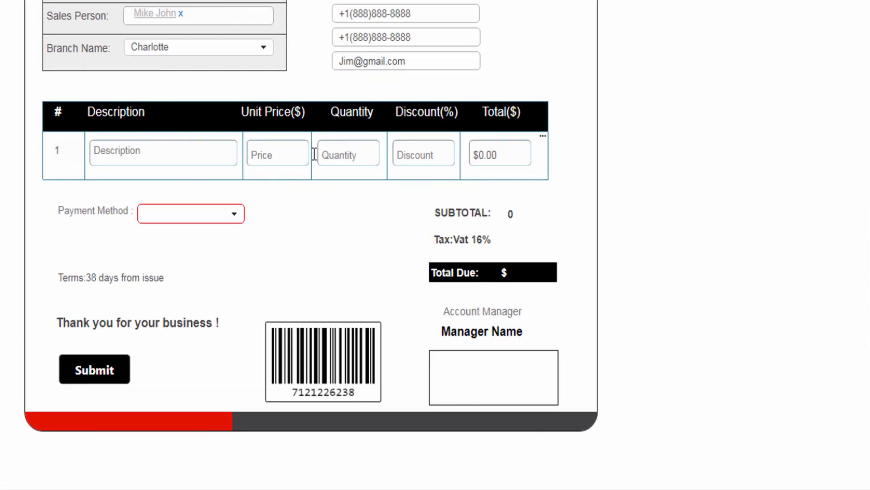
Step: Fill the first Touch Pads line with price 1000, quantity 1 and discount 20
click(278, 130)
text(1000)
key(Tab)
text(1)
click(403, 133)
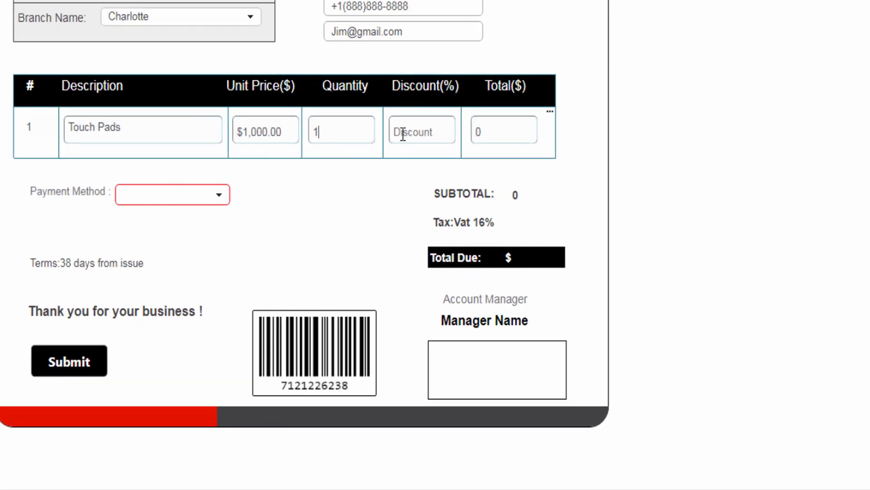
text(20)
key(Tab)
Step: Add a second line for Webcams at 500, quantity 2, discount 10
click(552, 114)
click(582, 126)
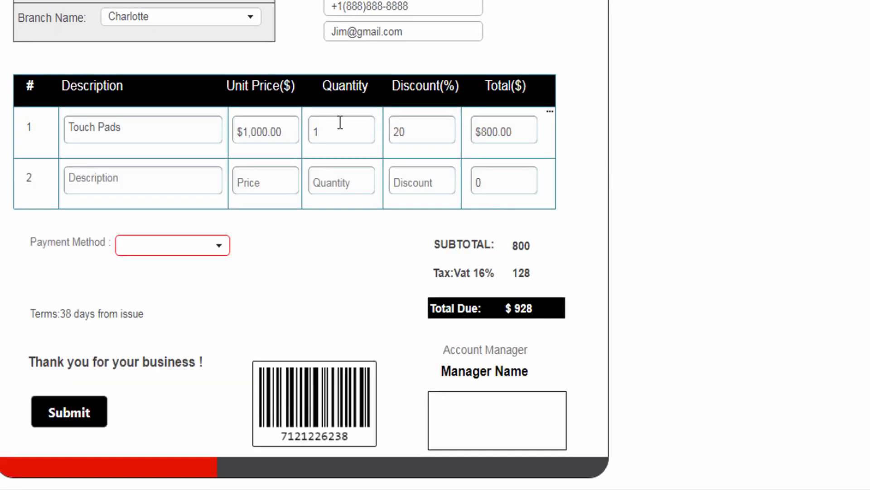
click(161, 186)
text(Webcams)
click(277, 181)
text(500)
key(Tab)
text(2)
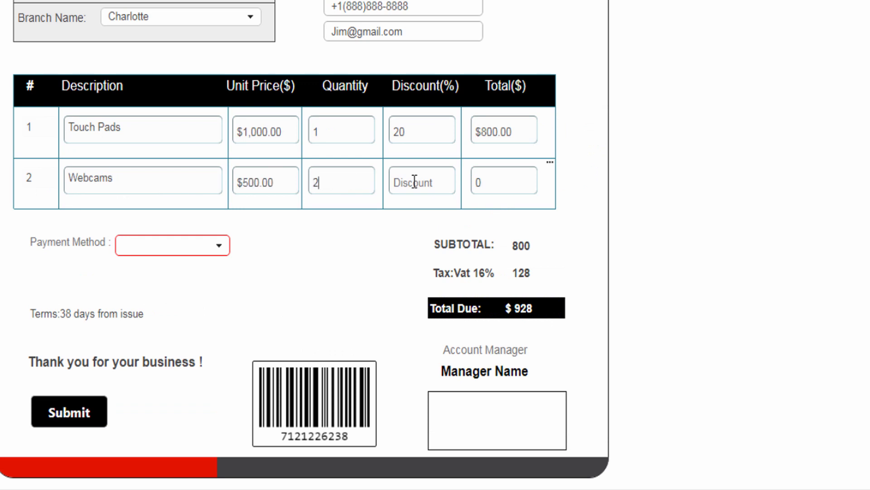
click(415, 181)
text(10)
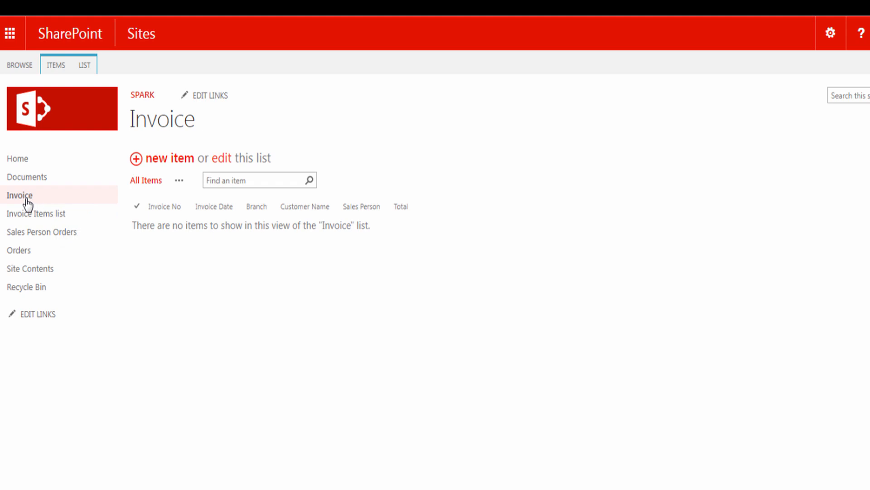
Step: Check Invoice Items, return to the Invoice list, and launch SPARK Forms Builder from the LIST ribbon
click(46, 214)
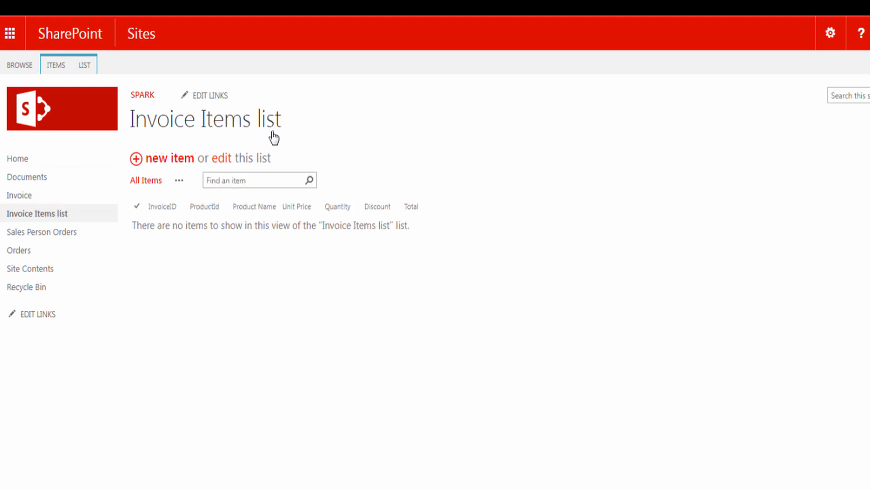
click(20, 195)
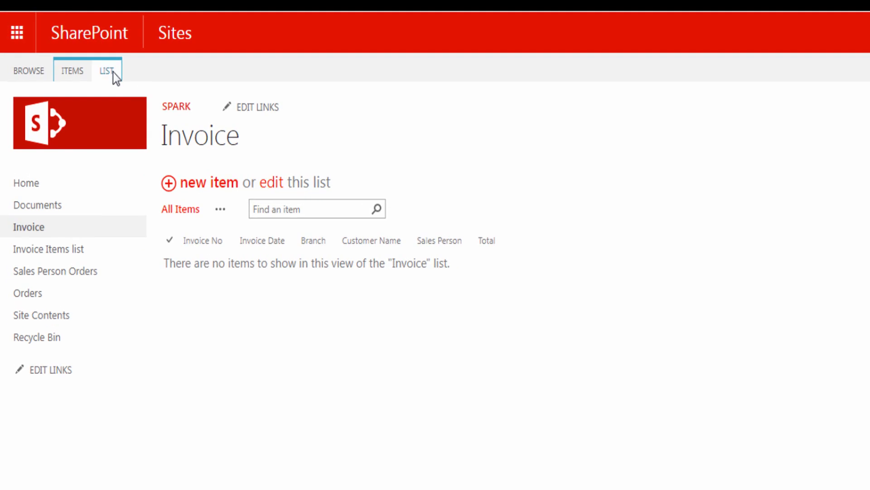
click(111, 72)
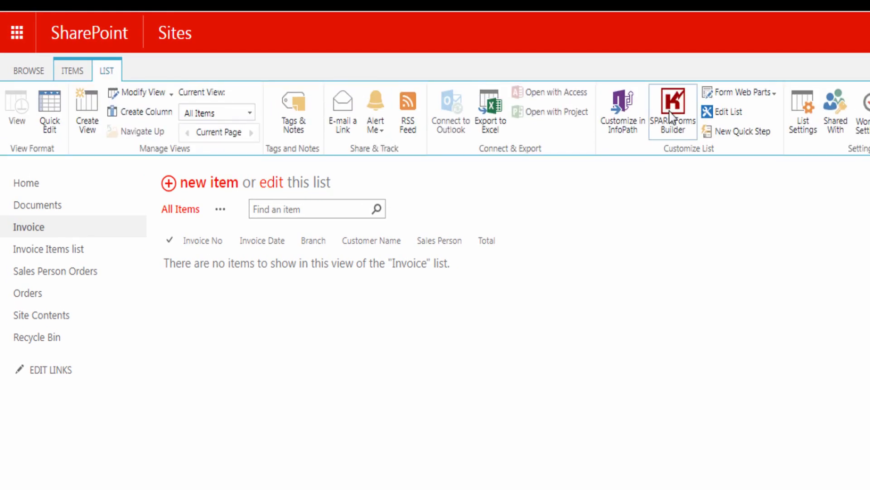
click(670, 113)
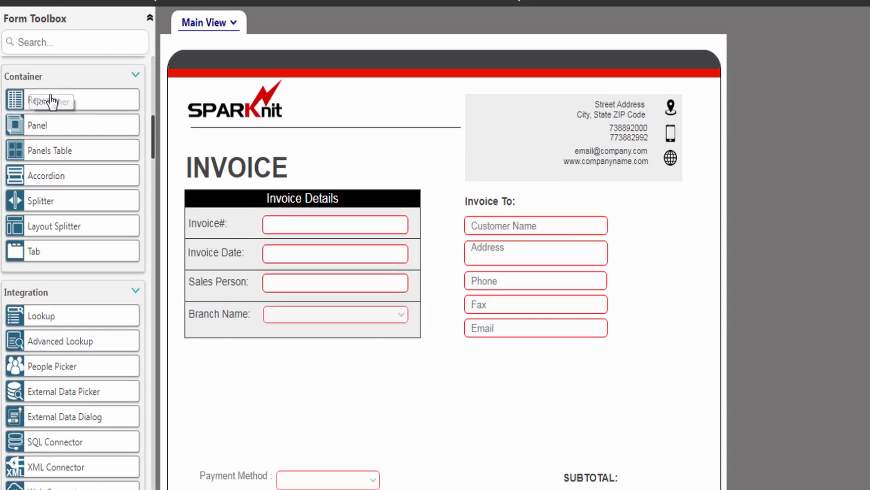
Step: Place a wide repeater with a textbox below Invoice Details, hiding the textbox borders with width 0
drag(51, 101, 674, 438)
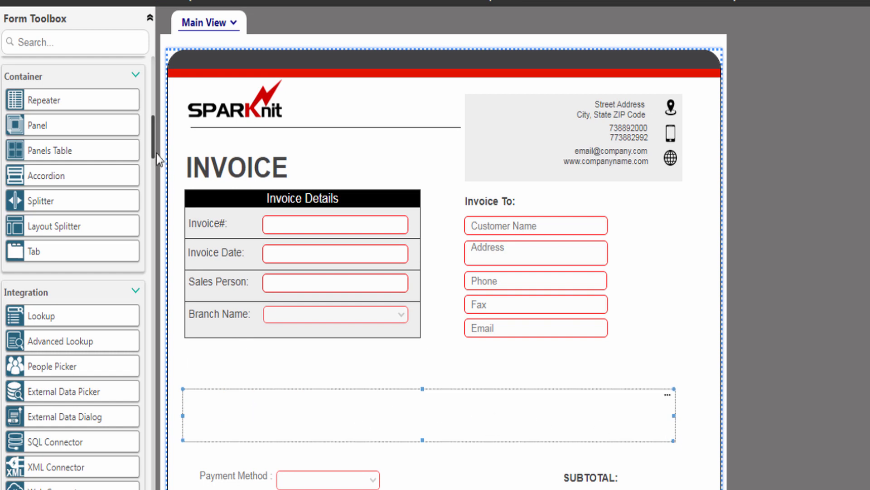
drag(154, 143, 224, 412)
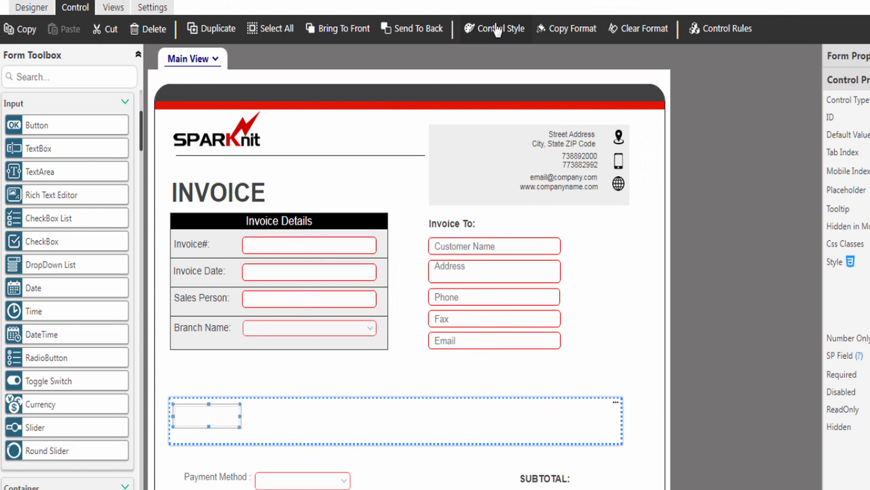
click(497, 30)
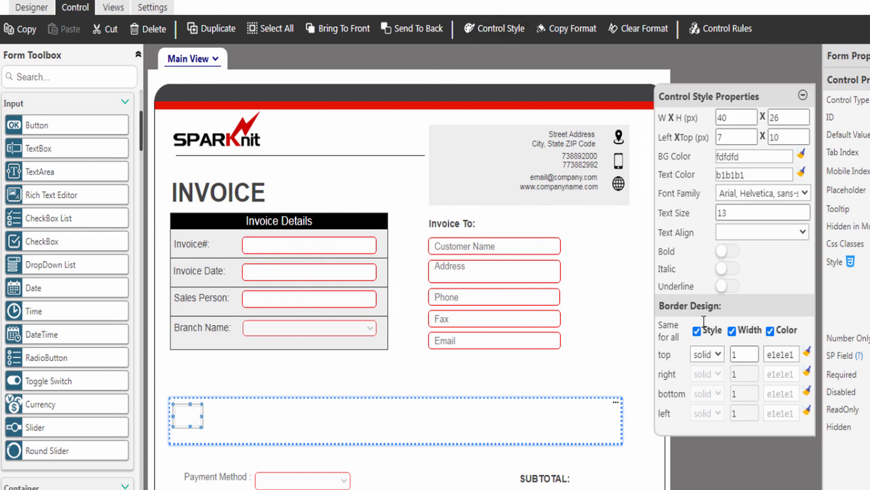
click(702, 358)
click(705, 474)
double_click(733, 355)
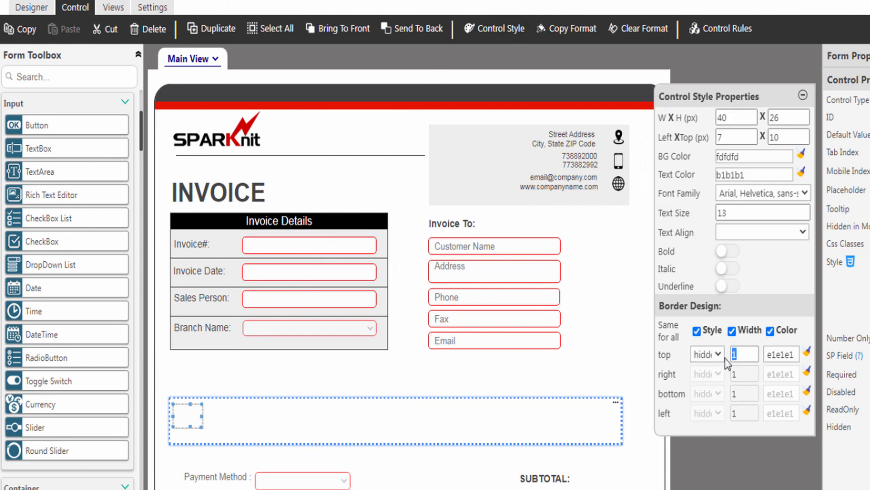
text(0)
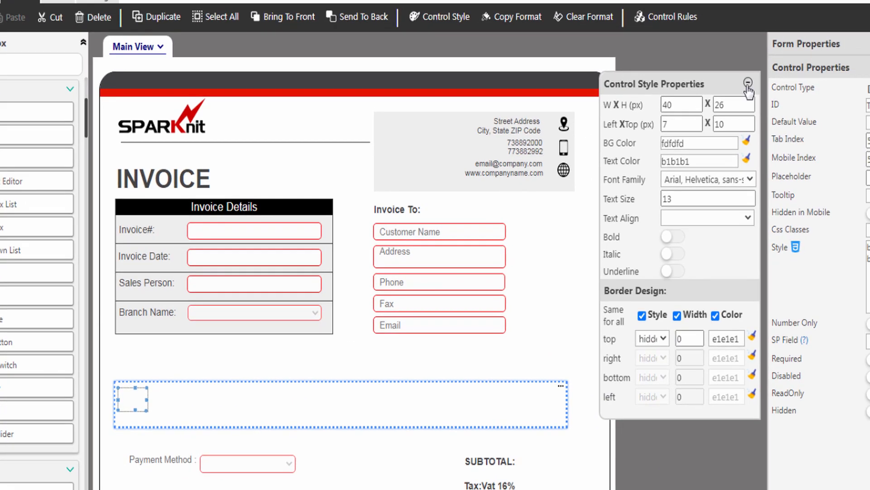
click(803, 94)
Step: Rename the textbox RowNumber and make it number-only and read-only
double_click(795, 88)
text(RowNumber)
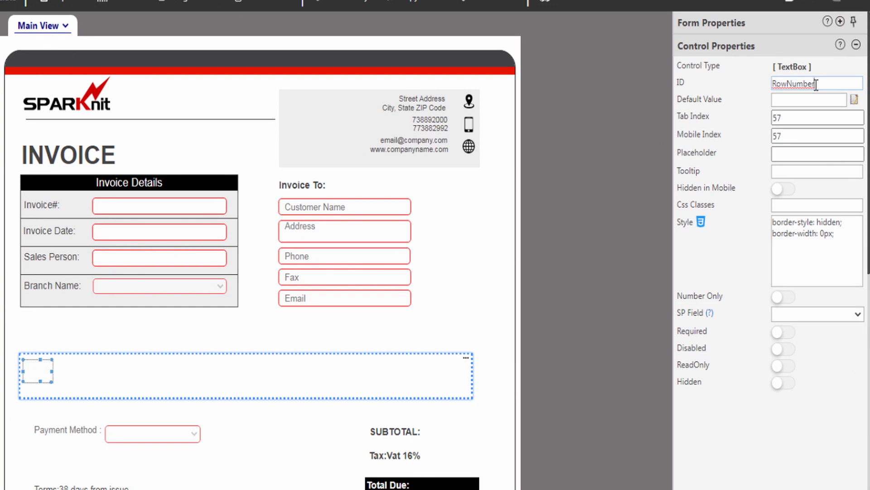
click(784, 297)
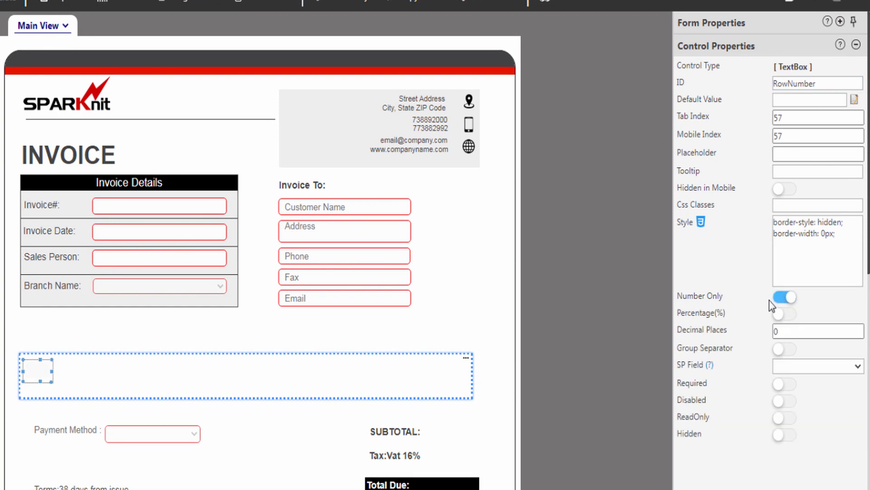
click(791, 426)
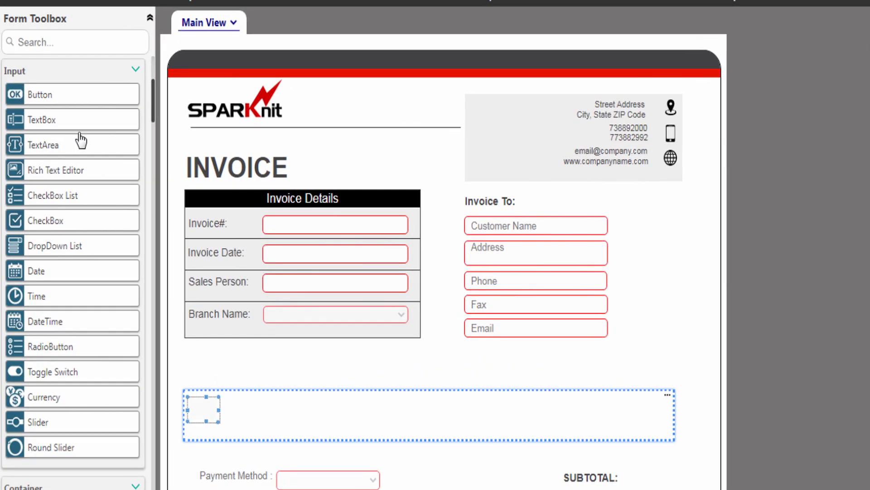
Step: Add a textbox to the repeater row with ID Description and a Description placeholder
drag(98, 118, 365, 410)
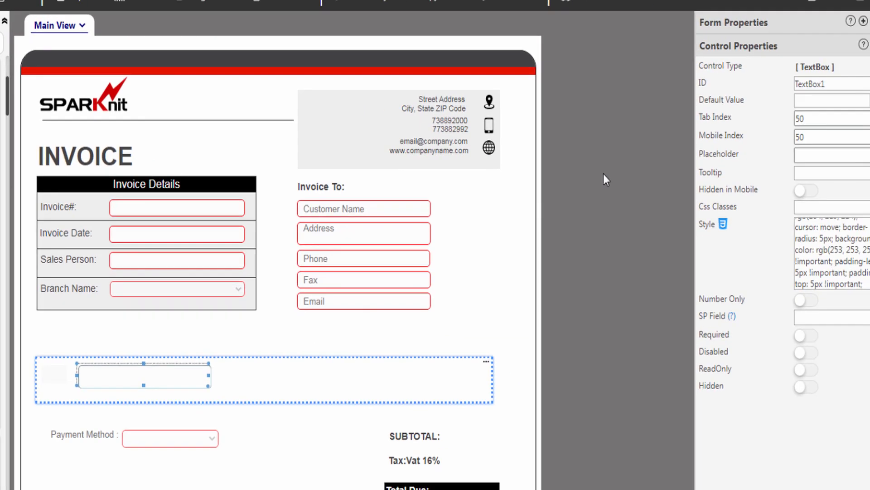
double_click(834, 85)
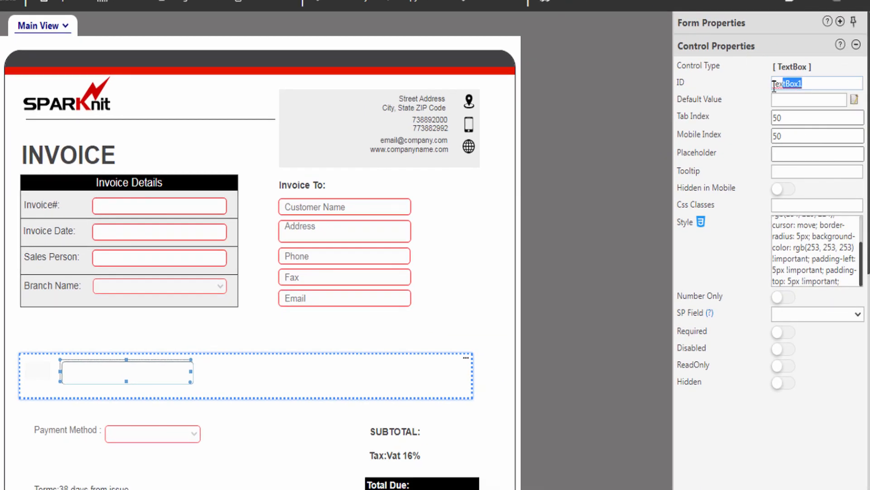
text(Description)
click(812, 153)
text(Description)
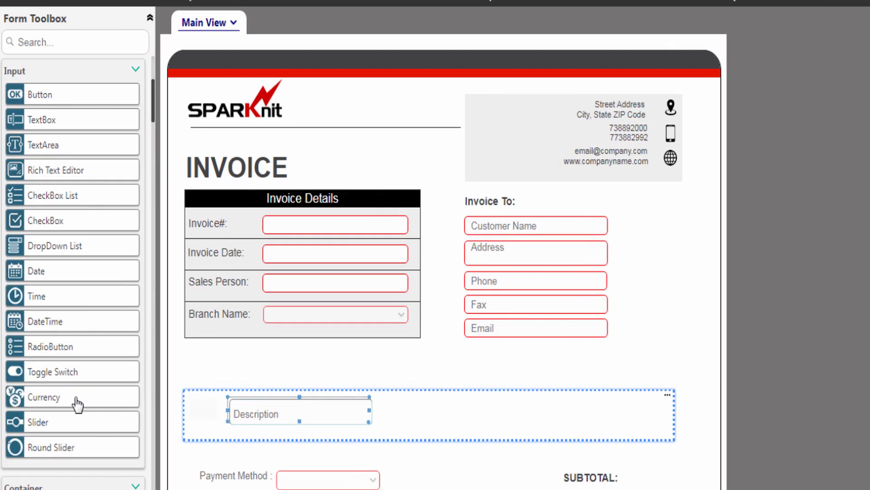
Step: Add an unmapped UnitPrice currency field with placeholder Price and $125,456.00 (United States) format
drag(43, 401, 412, 412)
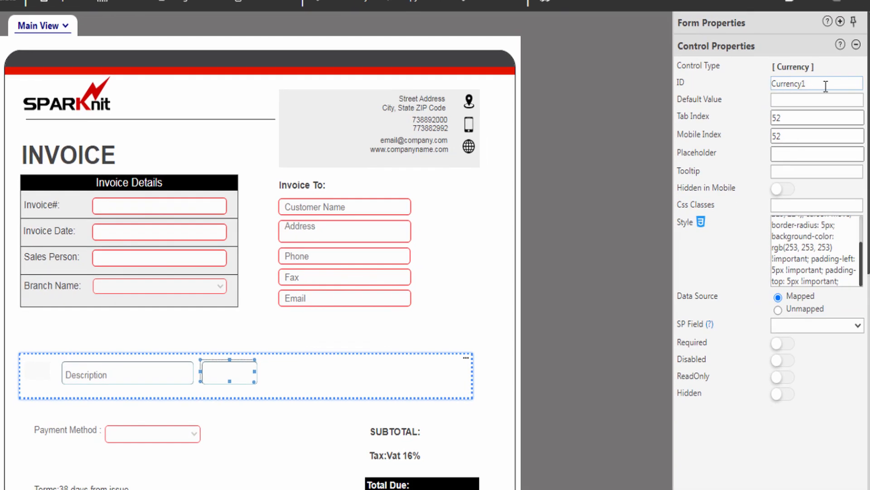
drag(823, 83, 754, 86)
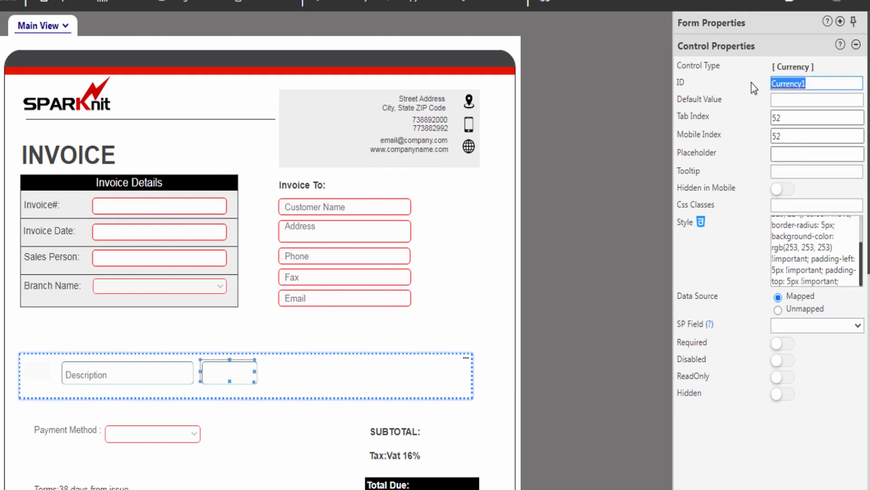
text(UnitPrice)
click(797, 155)
text(Price)
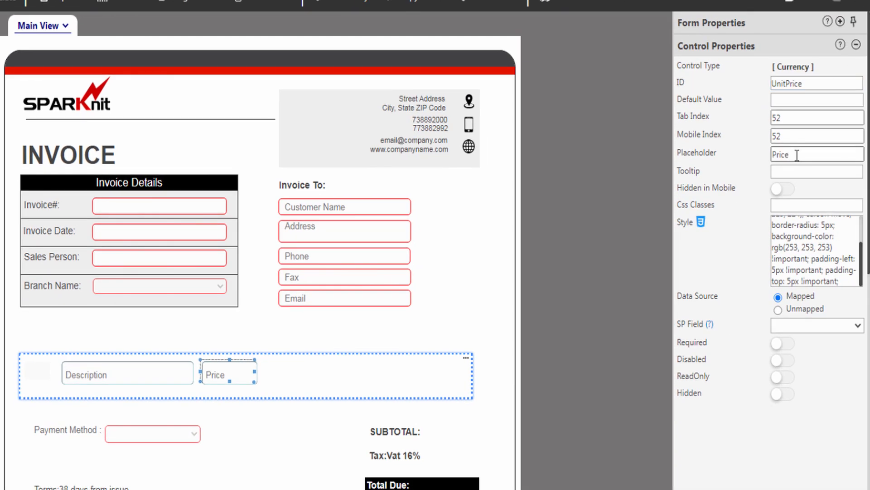
click(778, 310)
click(785, 327)
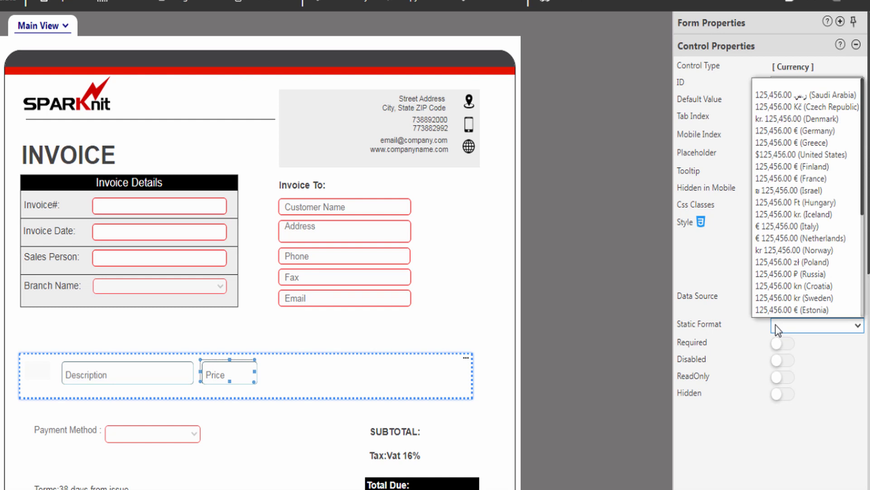
click(789, 141)
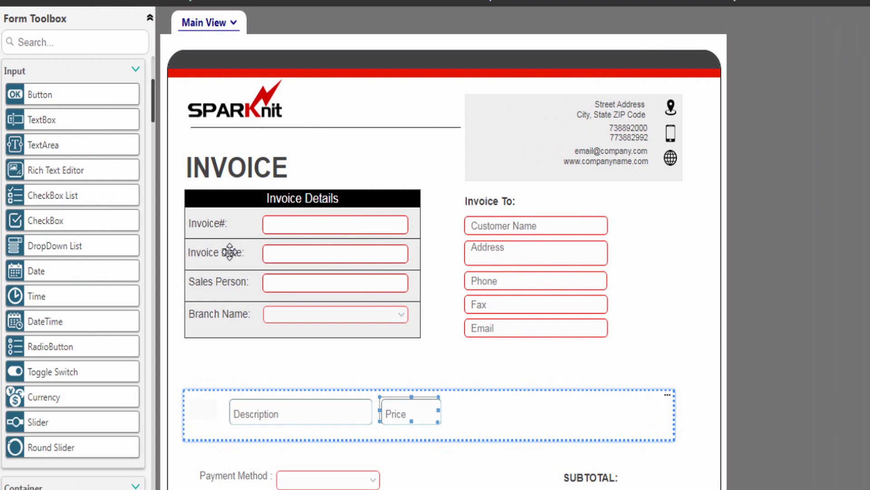
Step: Add a number-only Qty textbox with a Quantity placeholder after the Price field
drag(51, 121, 478, 414)
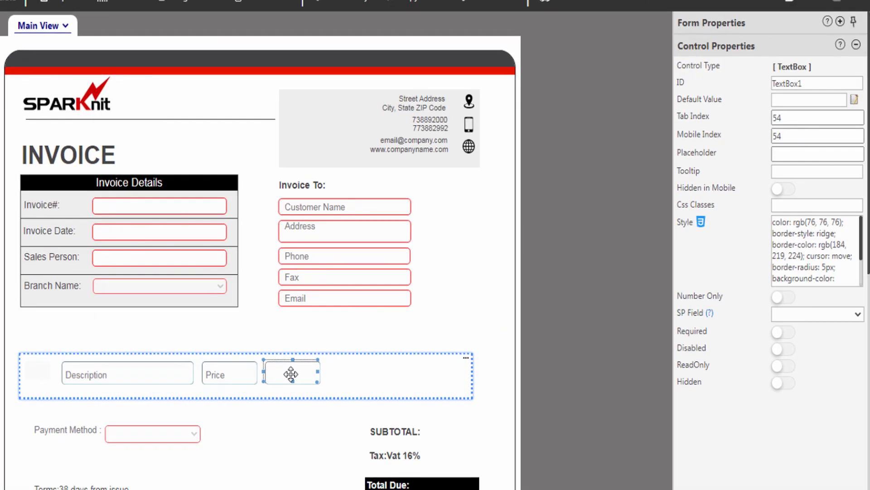
double_click(784, 83)
text(Qty)
click(818, 154)
text(Quantity)
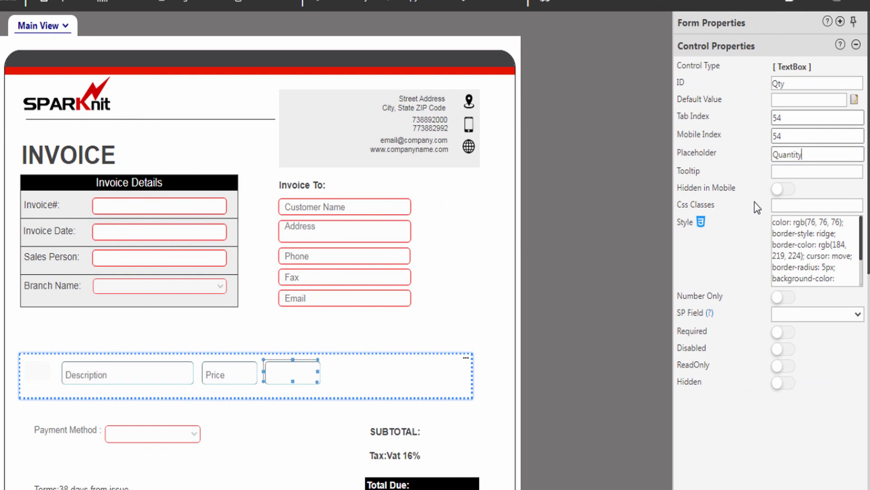
click(789, 298)
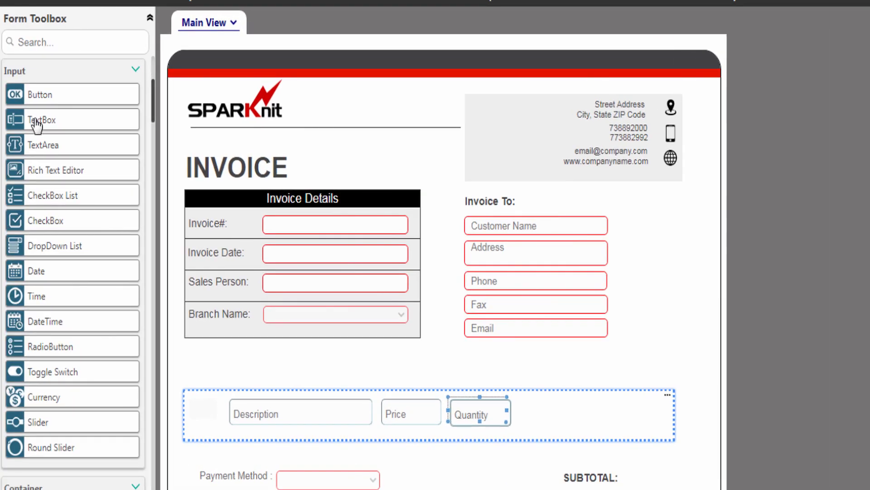
Step: Add a number-only Discount textbox with a Discount placeholder right of Quantity
drag(42, 127, 550, 411)
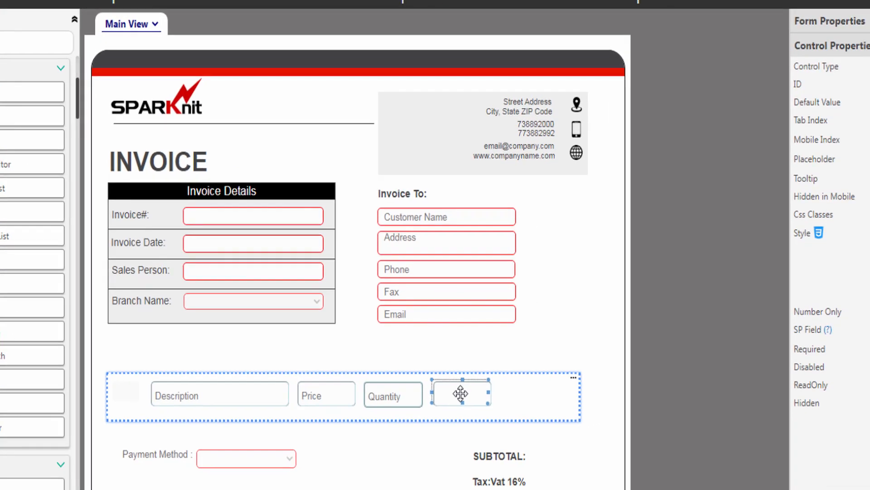
click(816, 83)
text(Discount)
click(842, 153)
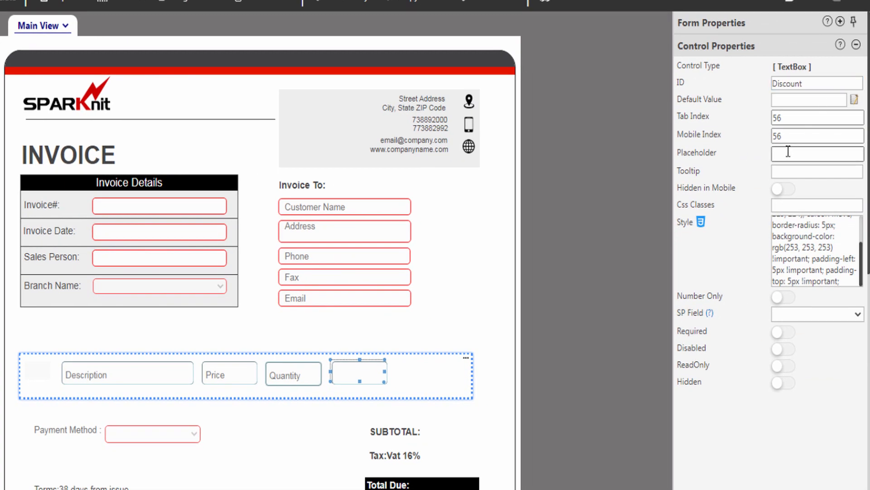
text(Discount)
click(760, 177)
click(787, 297)
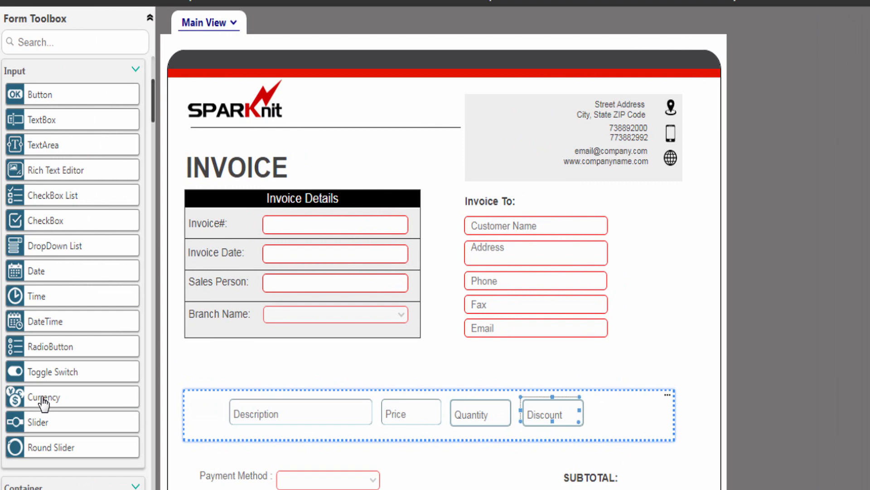
Step: After Discount, add currency field TotalPrice: placeholder Total($), unmapped, United States format
drag(44, 402, 626, 412)
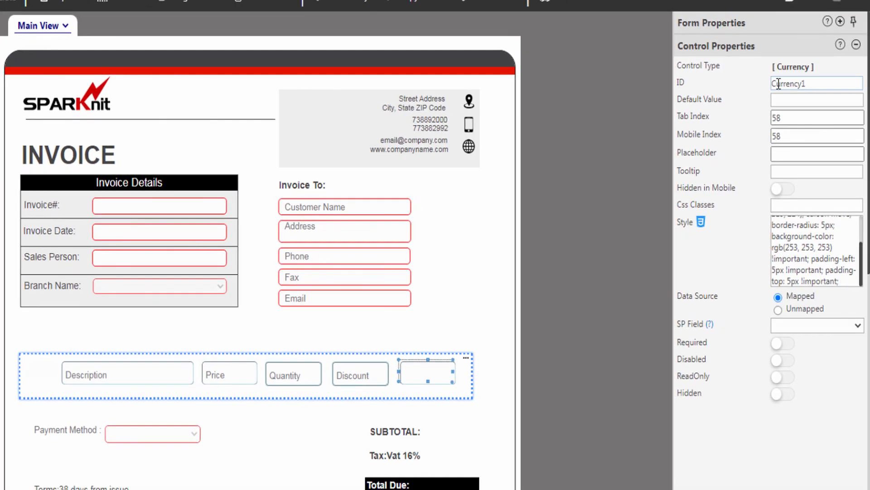
double_click(772, 85)
text(TotalPrice)
click(805, 155)
text(Total($))
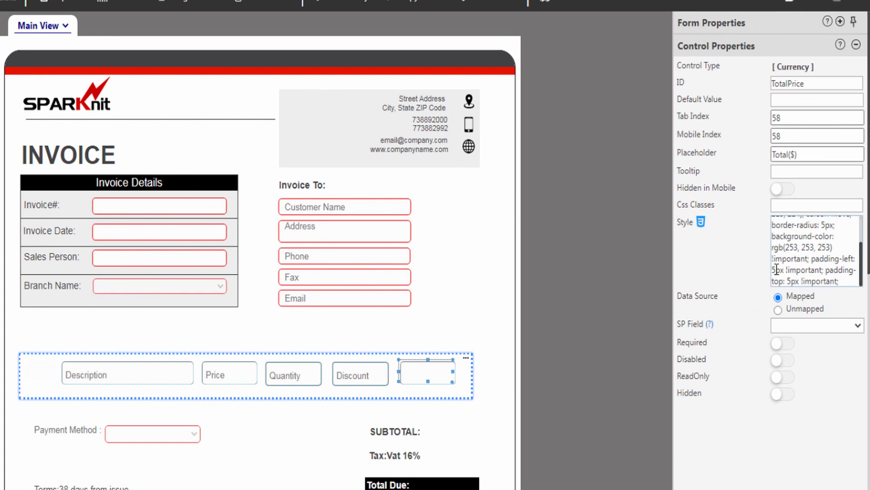
click(778, 309)
click(779, 329)
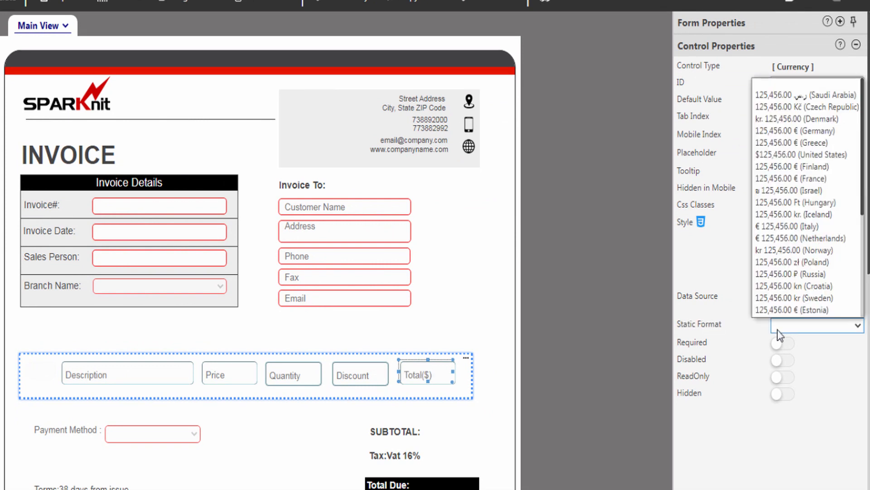
click(800, 155)
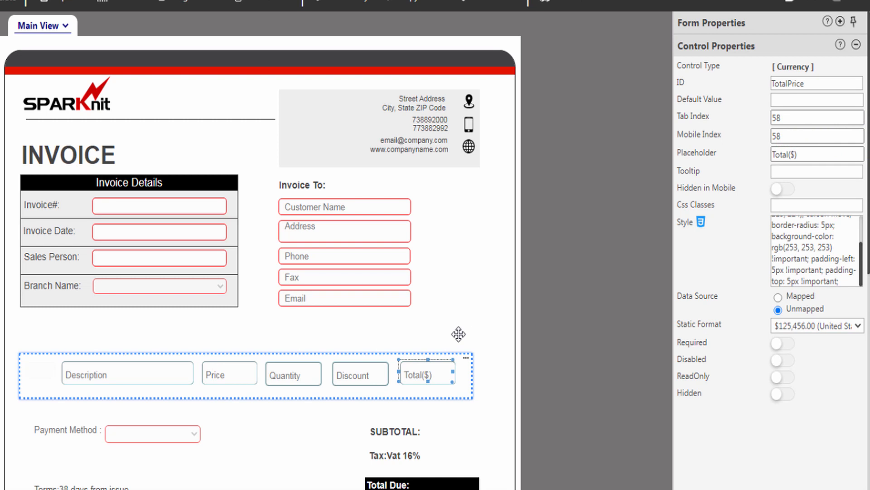
click(464, 376)
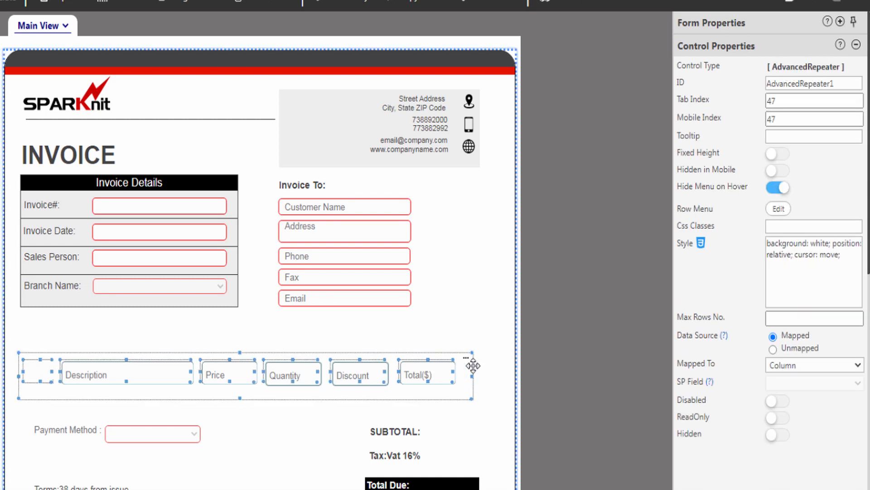
Step: Rename the repeater ItemsRepeater and review its Add, Delete, Clone and Clear row menu options
double_click(802, 84)
text(ItemsRepeater)
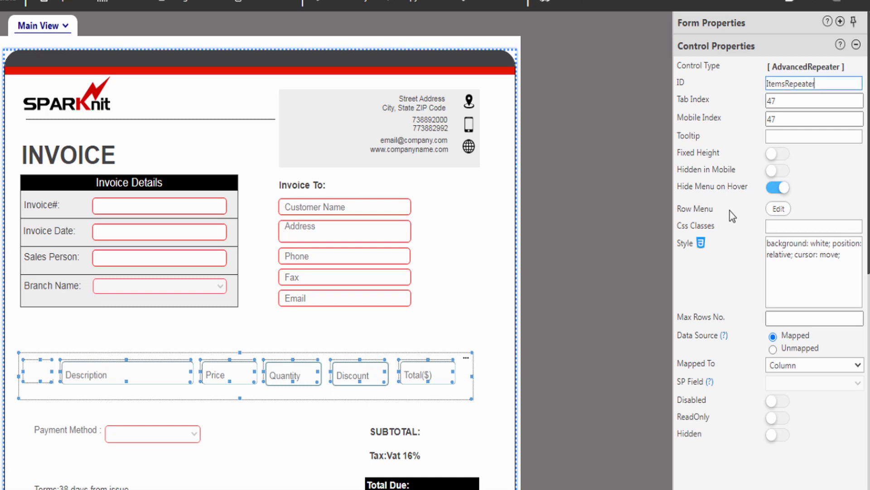
click(778, 208)
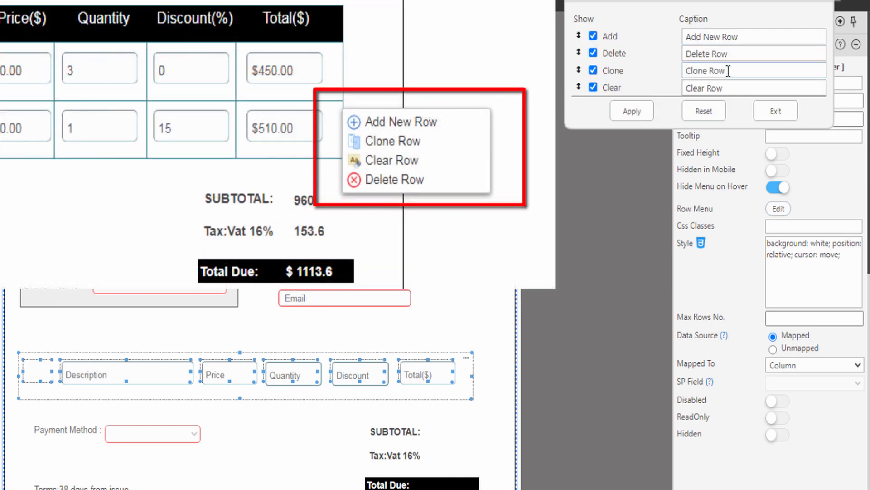
click(595, 37)
mouse_move(613, 96)
mouse_down()
mouse_move(612, 73)
mouse_move(616, 96)
mouse_up()
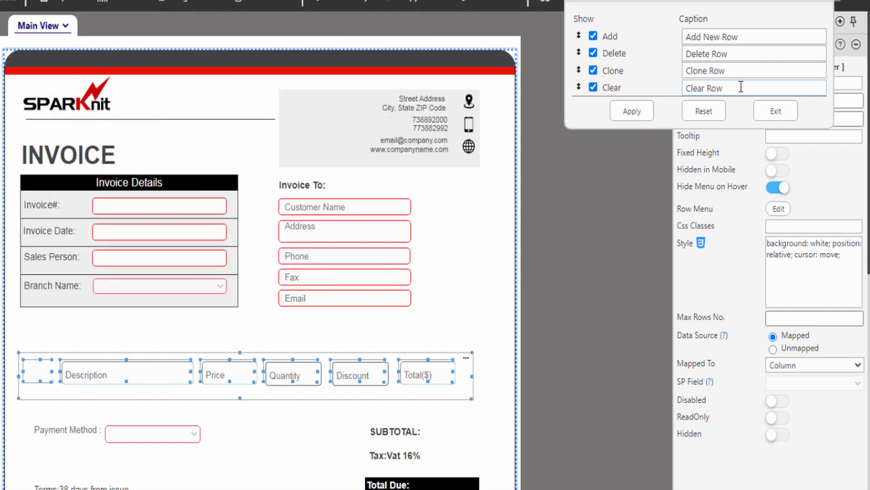
click(771, 111)
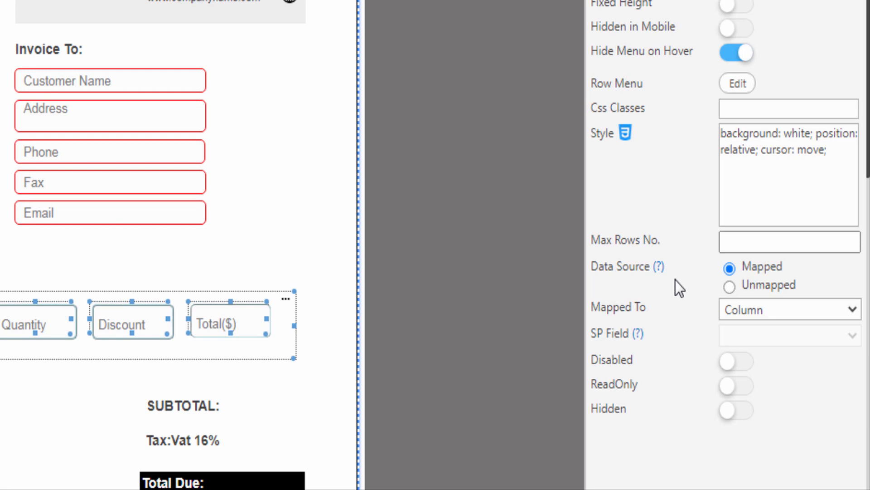
Step: Set the repeater's Data Source to Mapped and map it to a List, opening Repeater Configuration
click(729, 288)
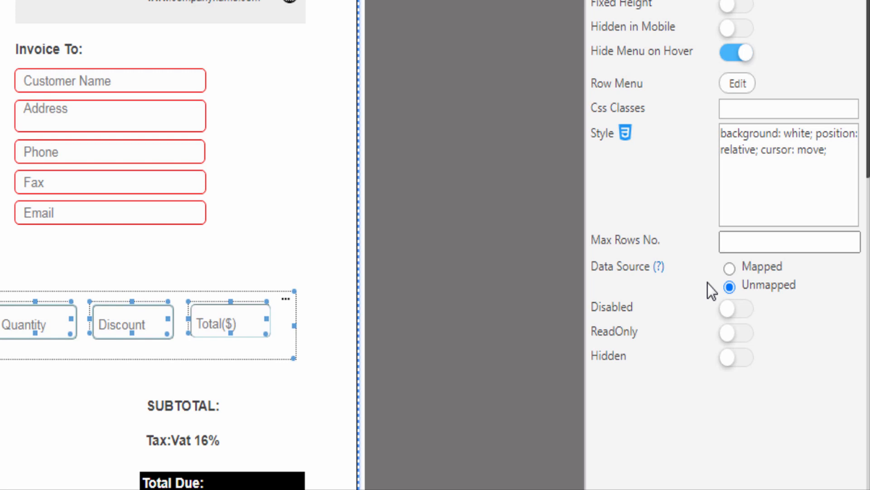
click(730, 268)
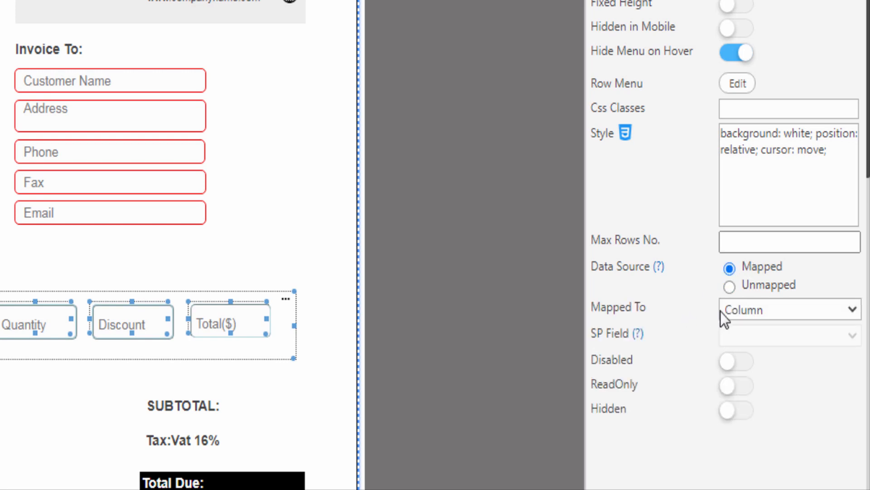
click(745, 311)
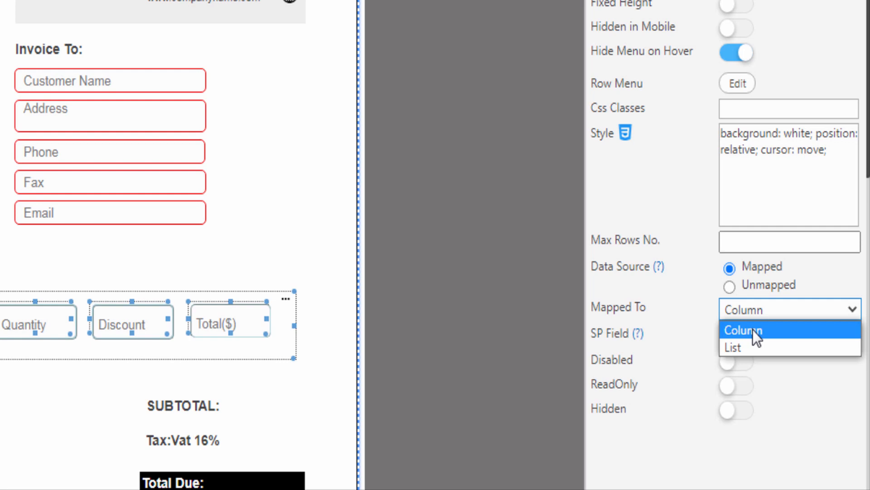
click(735, 346)
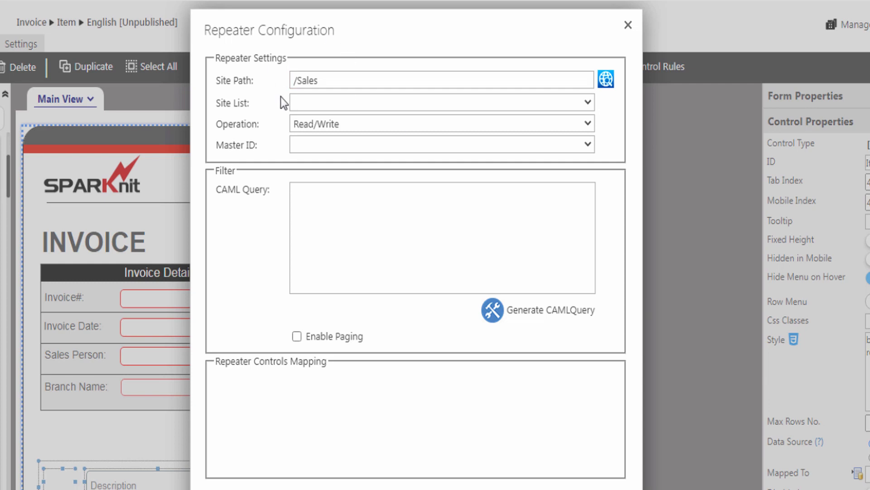
Step: Point the repeater at the Invoice Items list with Read/Write operation and InvoiceID as Master ID
click(318, 102)
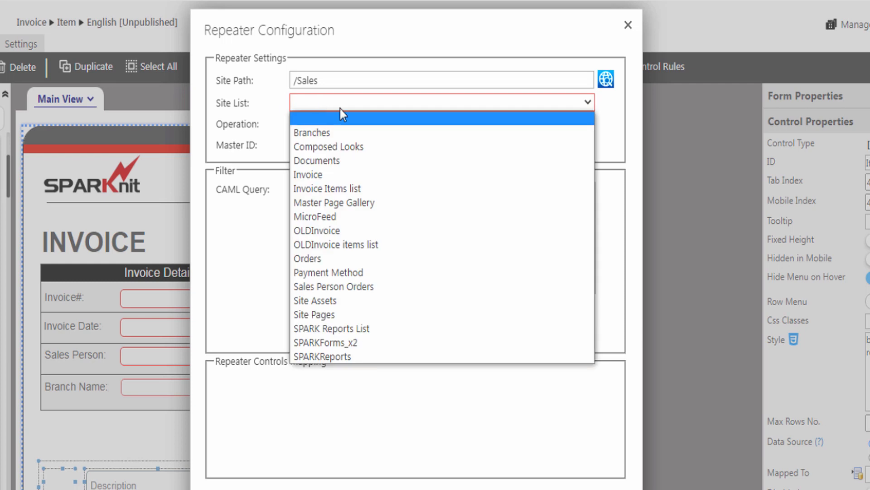
click(338, 189)
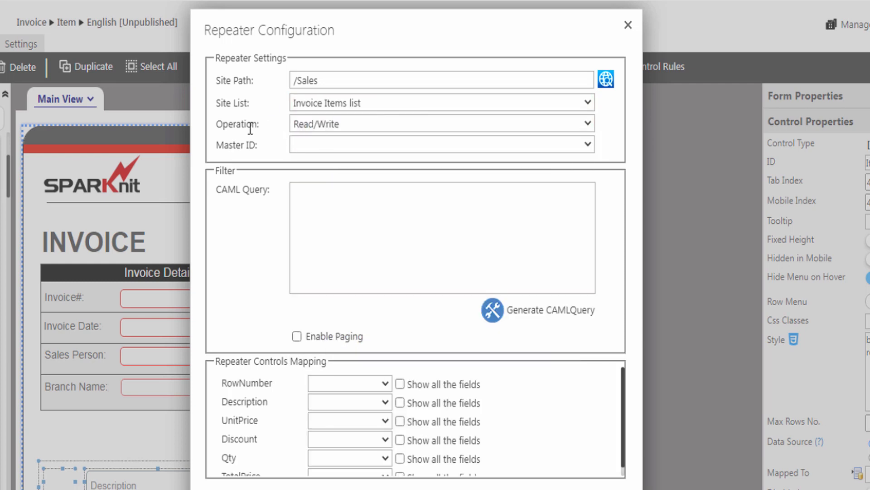
click(304, 123)
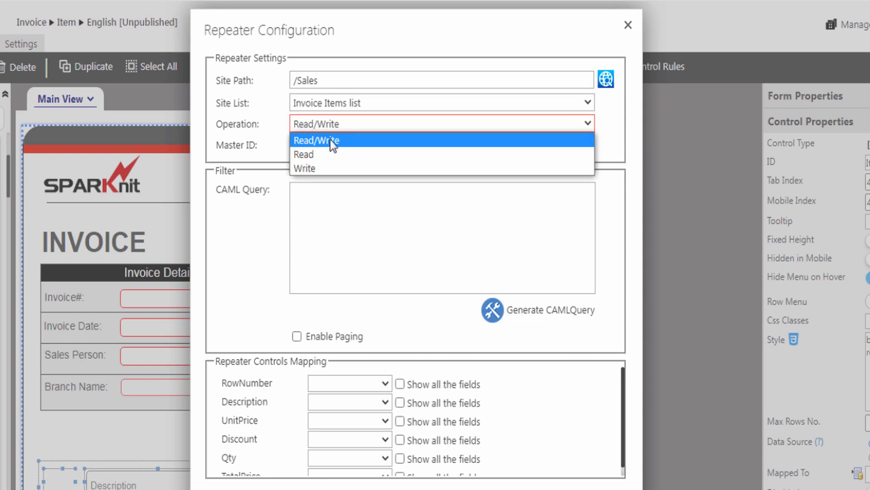
click(304, 142)
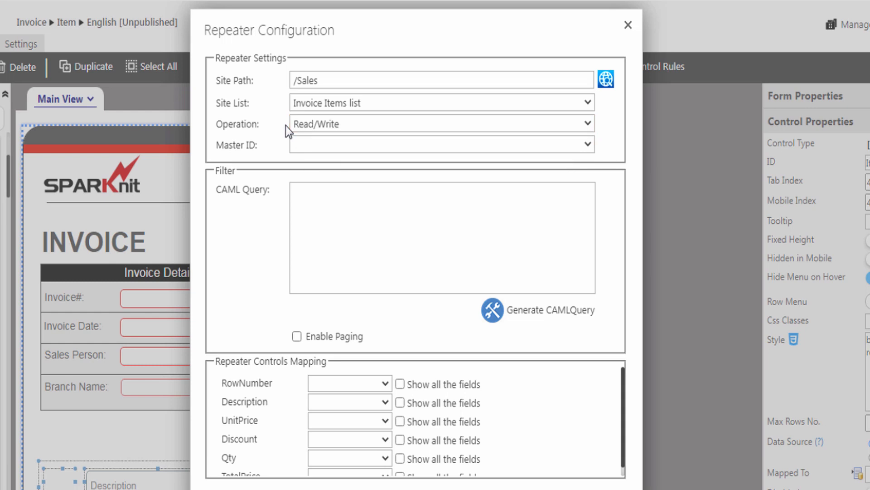
click(306, 145)
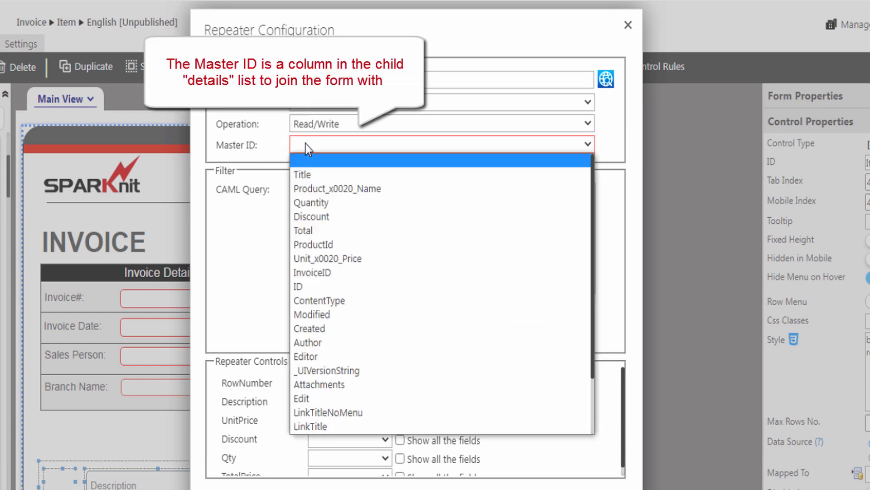
click(317, 272)
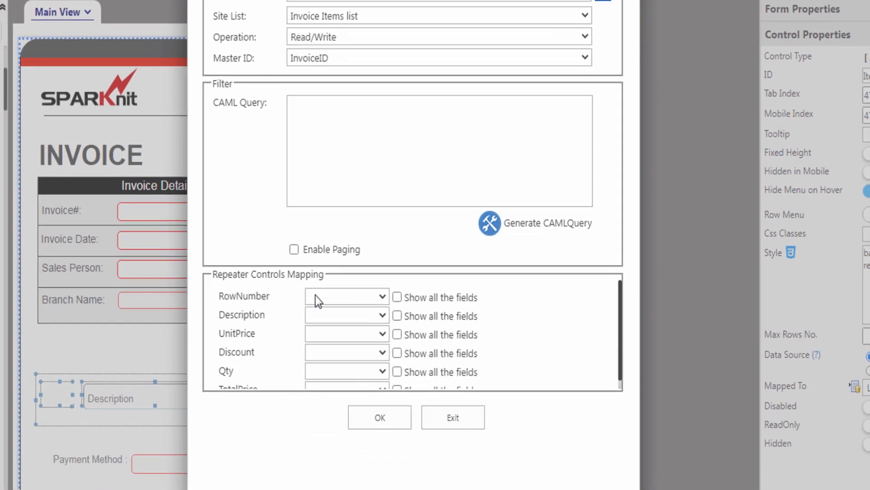
Step: Map RowNumber→ProductId, Description→Product_x0020_Name, UnitPrice→Unit_x0020_Price, Discount, Qty→Quantity, TotalPrice→Total, and confirm
click(327, 297)
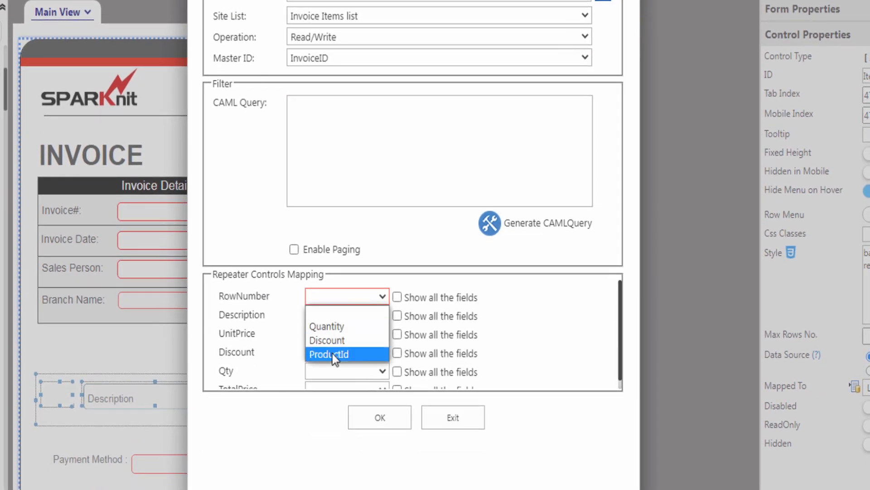
click(333, 354)
click(324, 316)
click(349, 358)
click(337, 334)
click(337, 362)
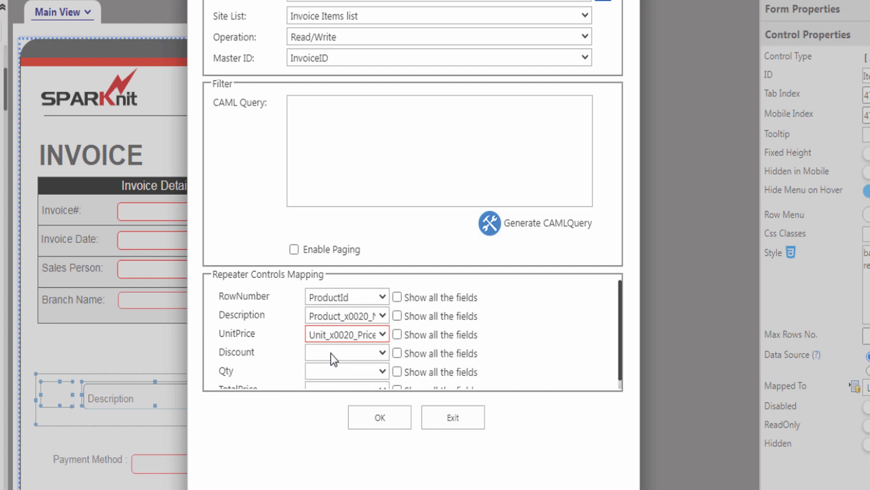
click(331, 353)
click(336, 393)
click(328, 374)
click(326, 399)
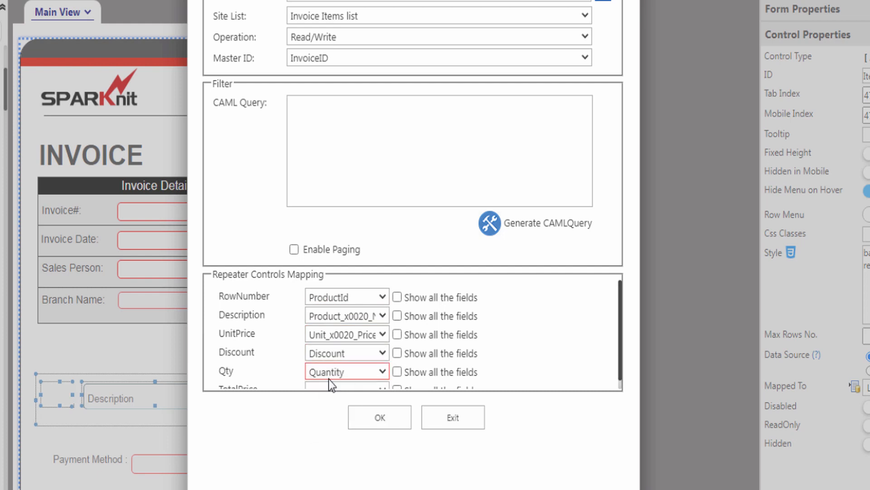
scroll(331, 372, down, 1)
click(331, 381)
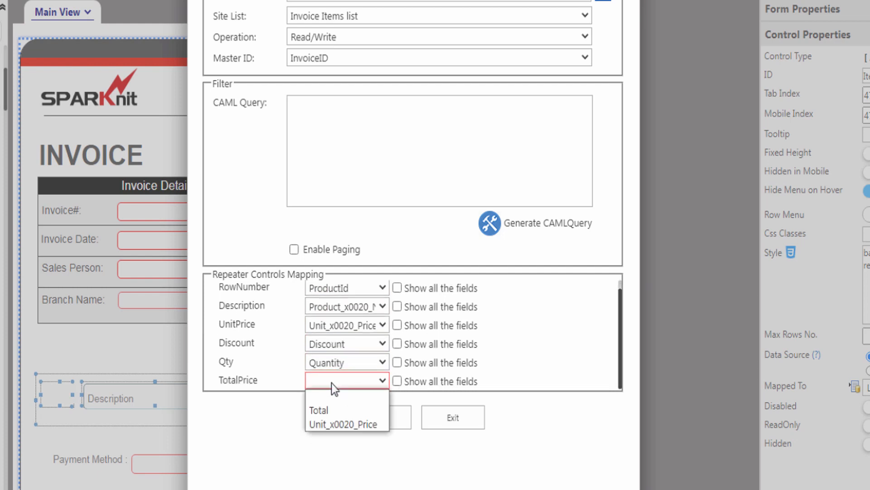
click(331, 410)
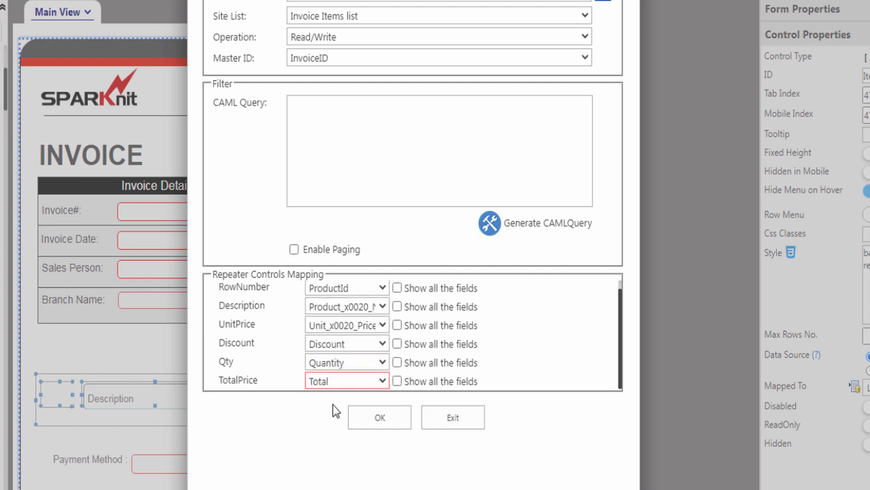
click(383, 421)
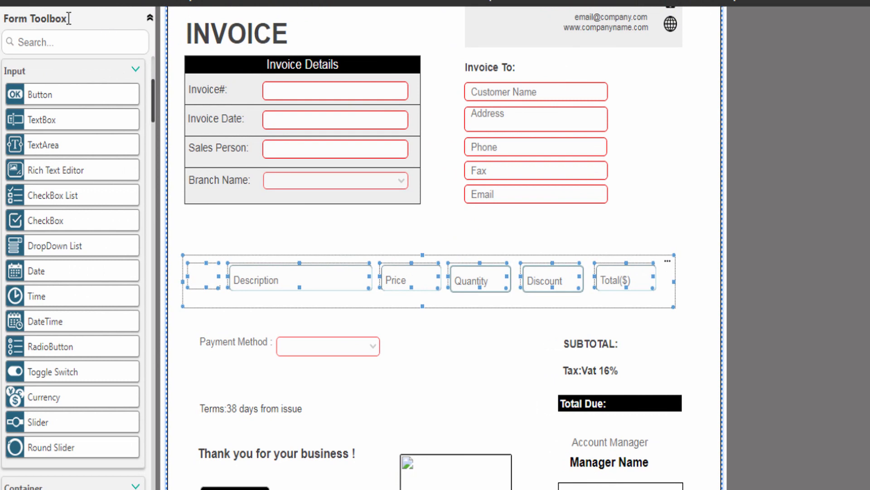
Step: Add a panel above the item row and match its width to the row
click(135, 70)
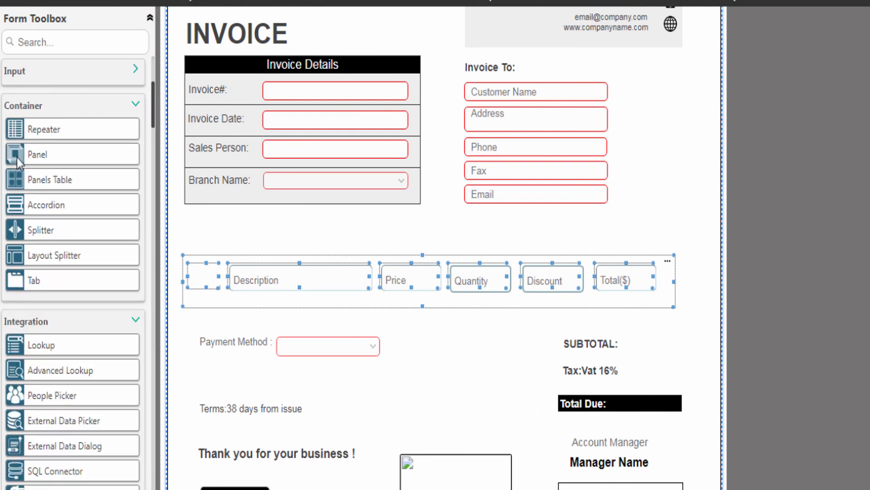
drag(36, 161, 462, 301)
click(216, 294)
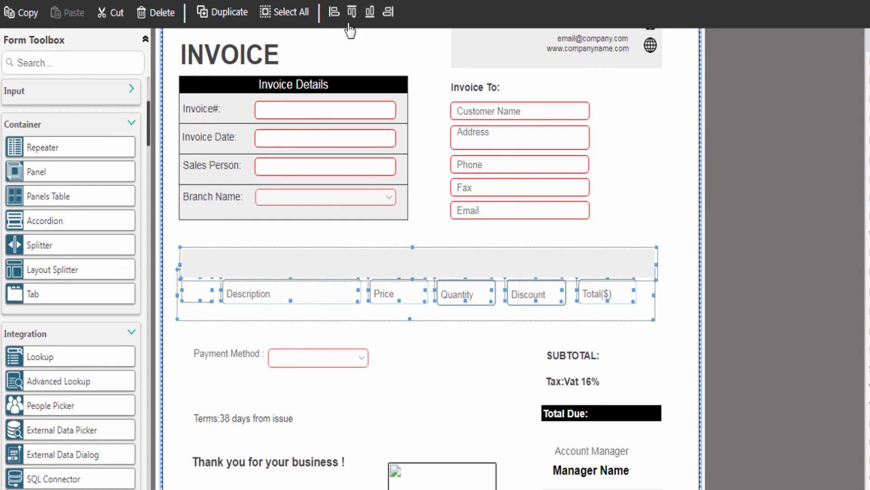
click(334, 13)
click(494, 264)
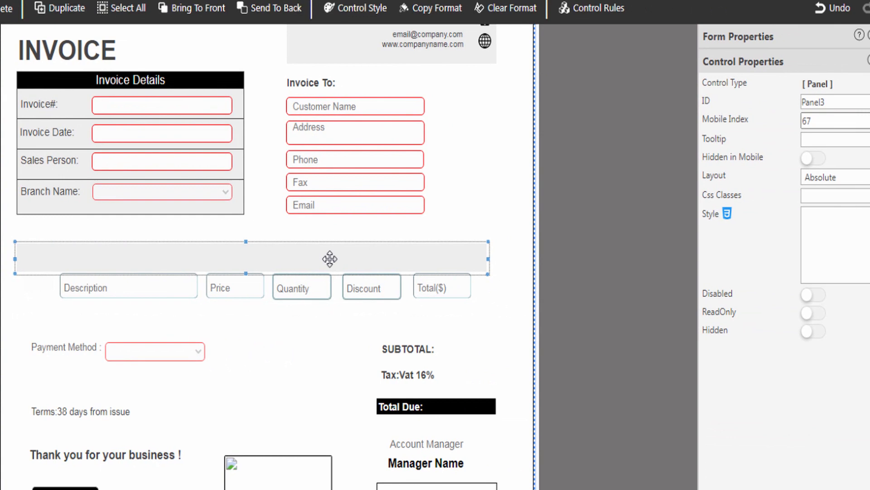
Step: Style the panel with a 000000 background, F6F6F6 text, 16px size and centred alignment
click(535, 18)
click(589, 140)
text(000000)
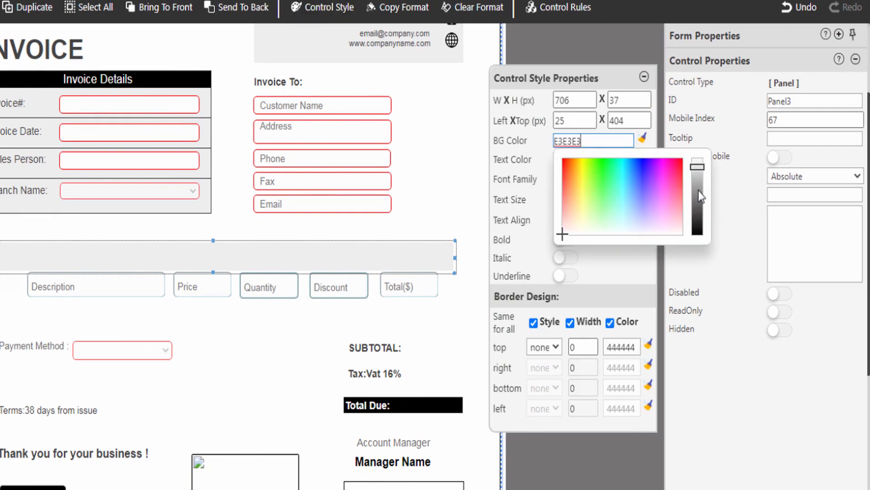
click(589, 160)
text(F6F6F6)
click(569, 200)
text(16)
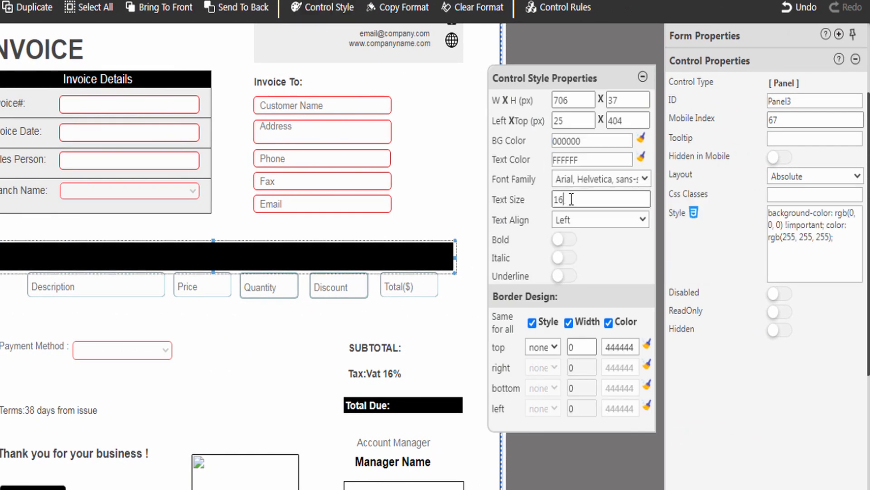
click(561, 226)
click(566, 249)
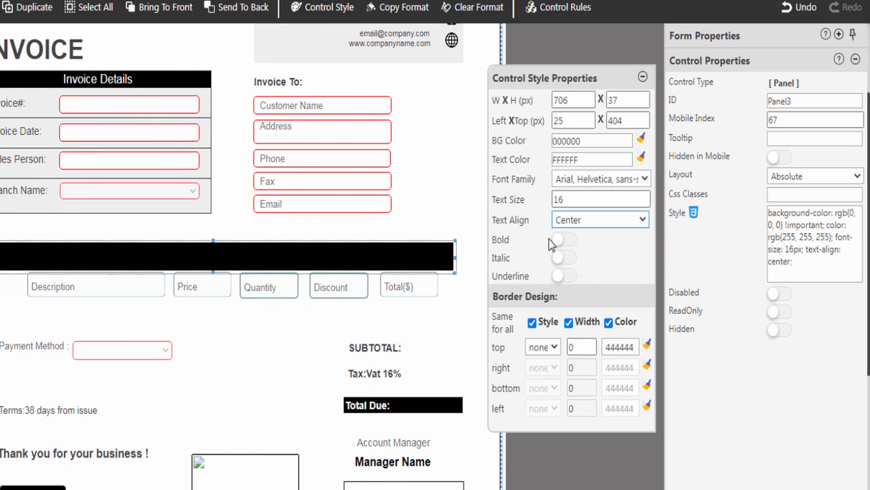
Step: Give the header panel a 1px ridge border coloured 22798E
click(543, 347)
click(539, 471)
click(580, 348)
text(1)
click(647, 343)
click(721, 388)
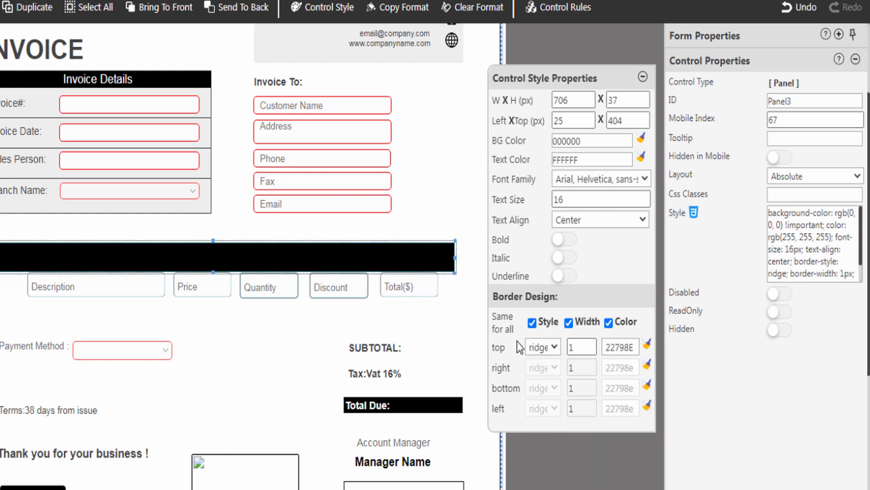
click(644, 78)
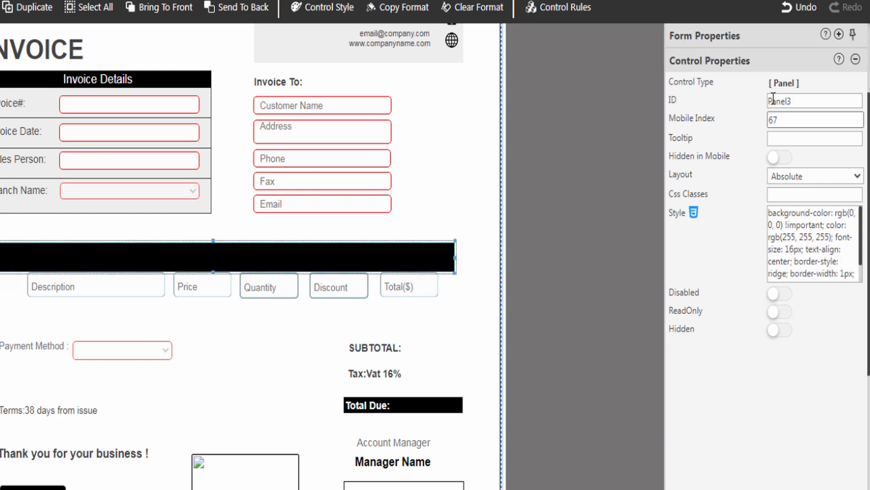
Step: Rename the panel's ID to RepeaterHeaderPanel
double_click(797, 100)
text(RepeaterHeaderPanel)
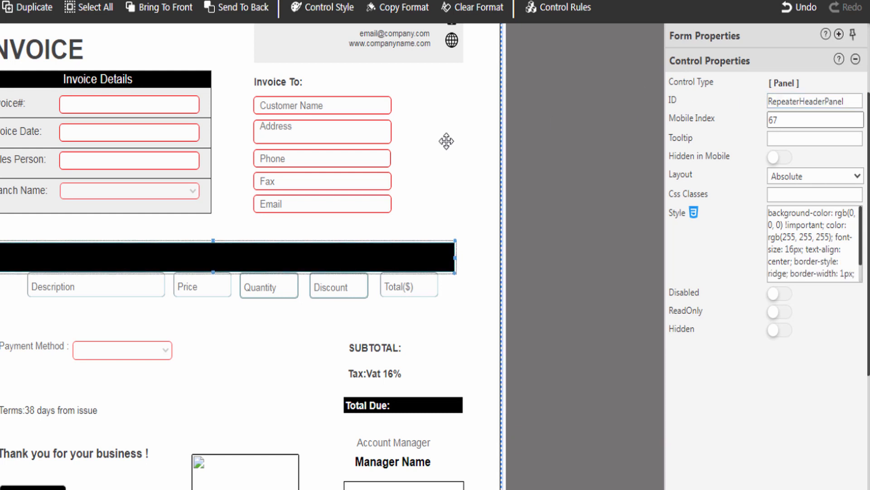
click(209, 259)
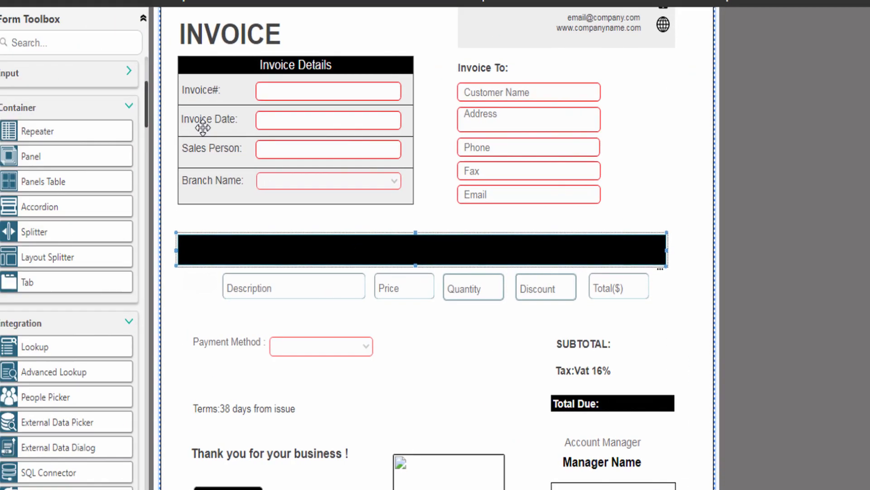
Step: Add a label LabelRowNumber with caption '#', left-aligned with the first cell below
drag(153, 94, 159, 60)
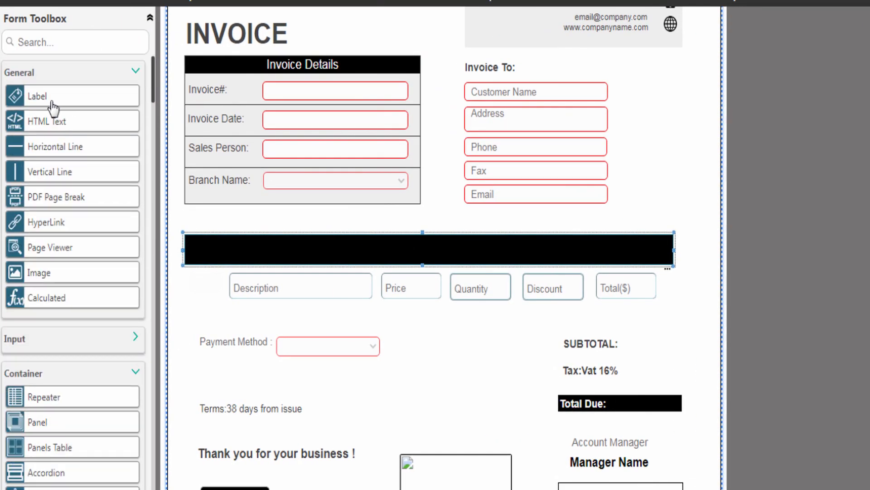
drag(50, 107, 221, 245)
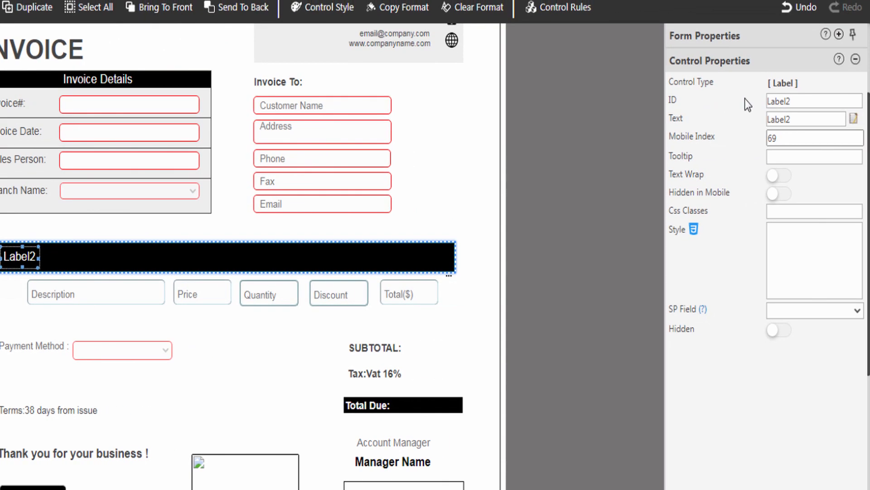
double_click(790, 101)
text(LabelRowNumber)
click(793, 119)
drag(793, 120, 752, 122)
text(#)
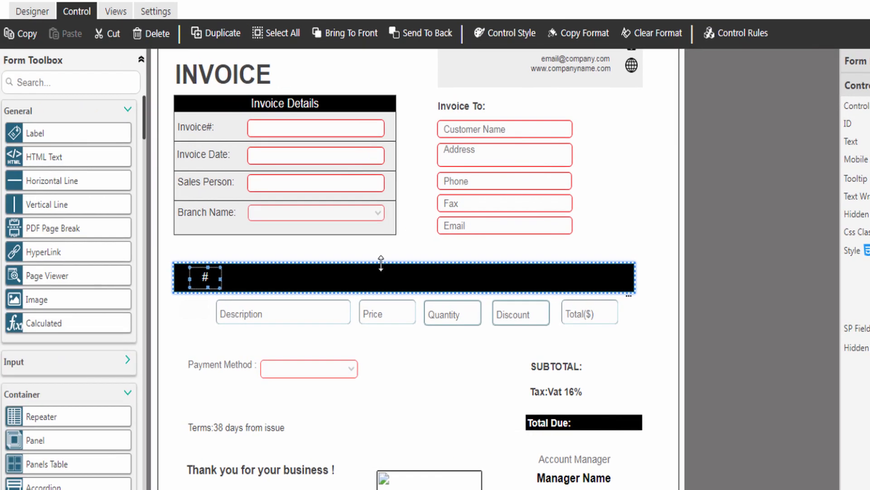
ctrl+click(197, 309)
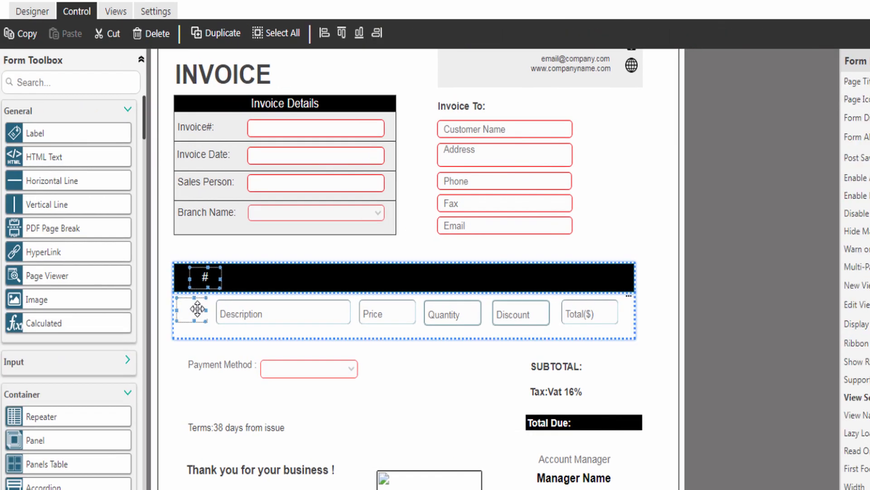
click(324, 33)
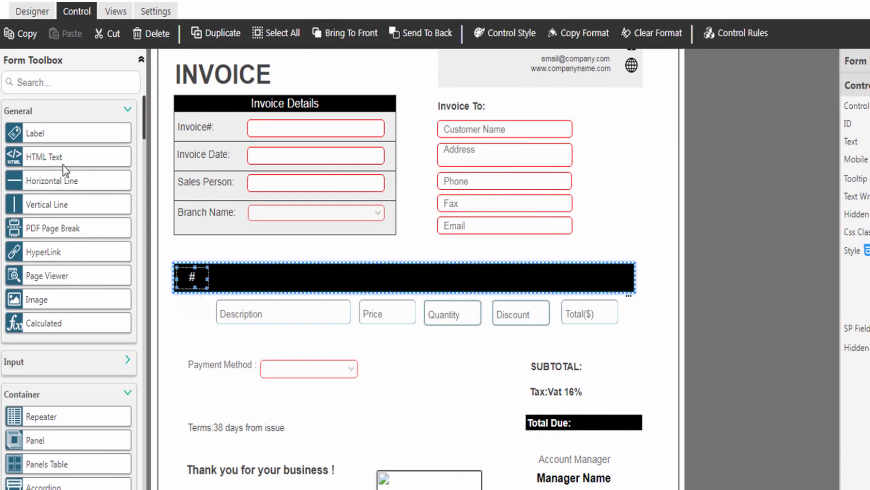
Step: Add a 'Description' label left-aligned with the Description field
drag(39, 136, 235, 278)
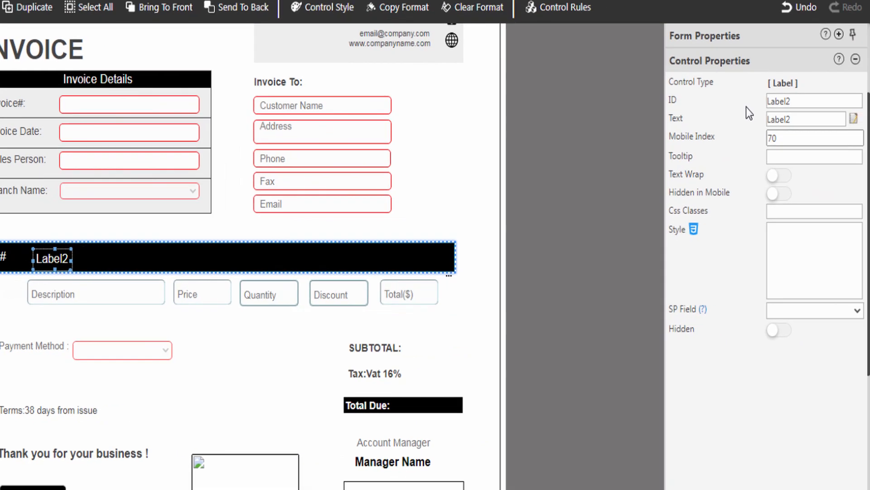
double_click(858, 102)
text(LabelRepeaterDescription)
text(Description)
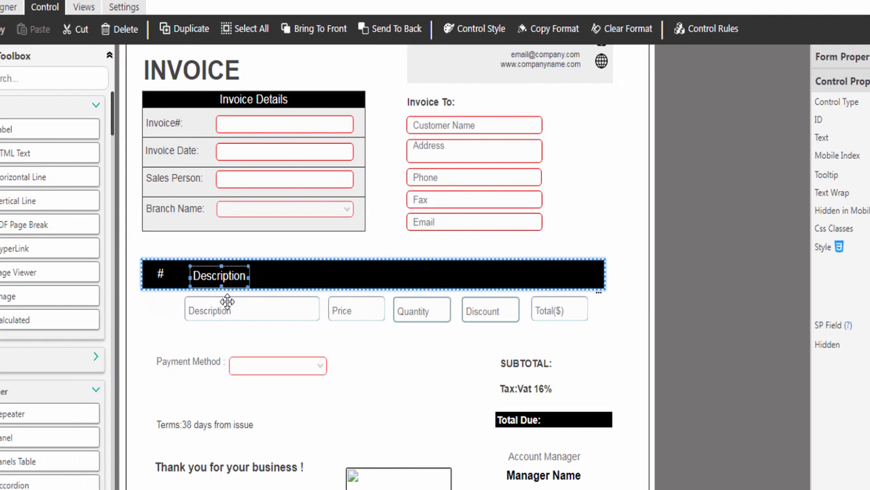
click(73, 287)
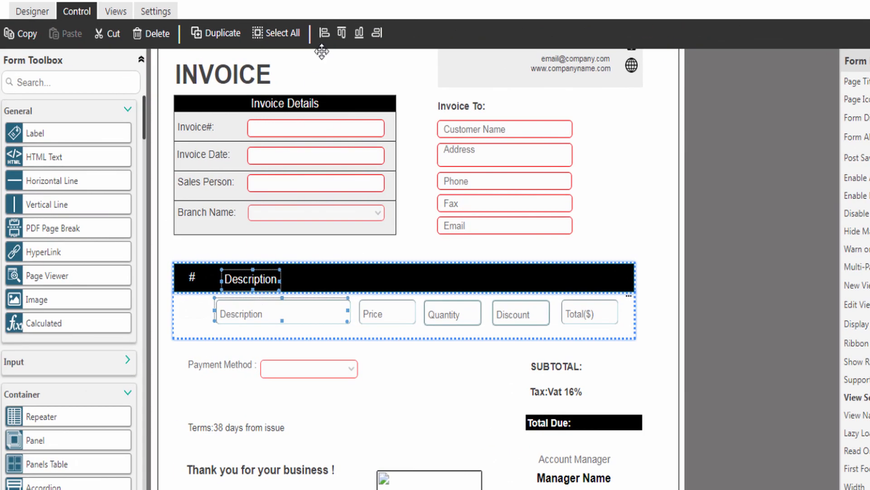
click(325, 32)
click(252, 285)
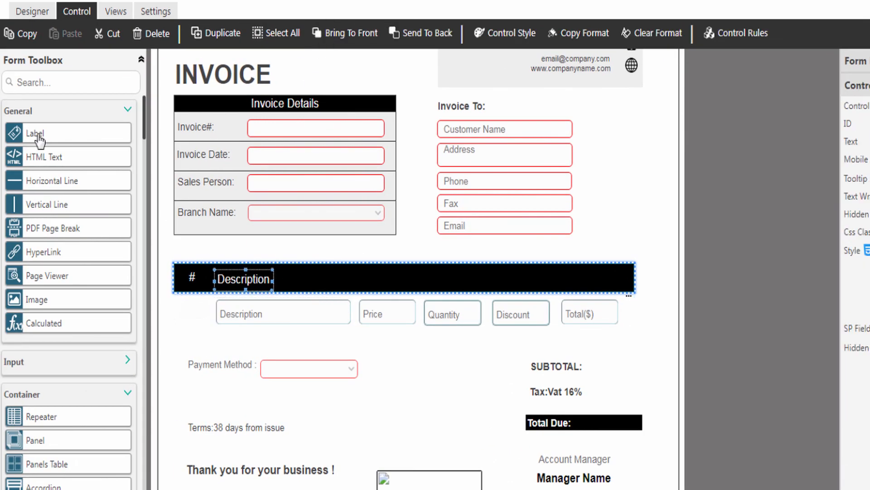
Step: Add label LabelRepeaterUnitPrice captioned 'Unit Price($)', left-aligned with the Price field
drag(36, 133, 399, 279)
double_click(801, 101)
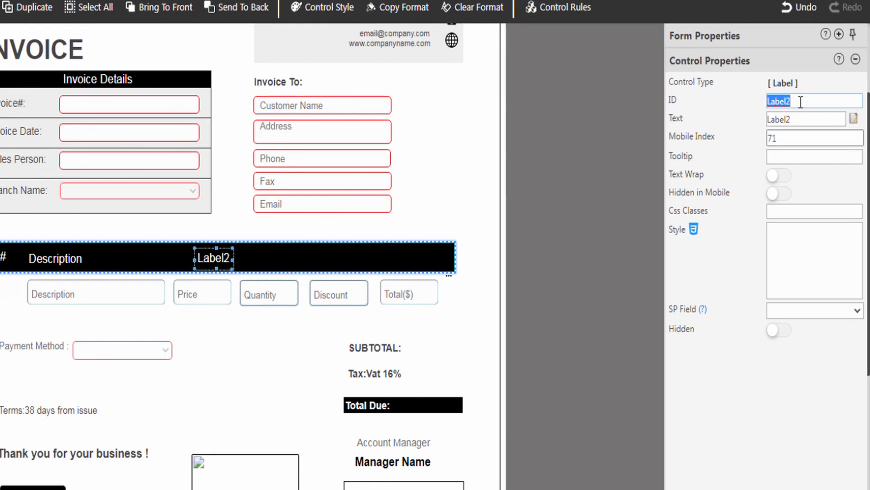
text(LabelRepeaterUnitPrice)
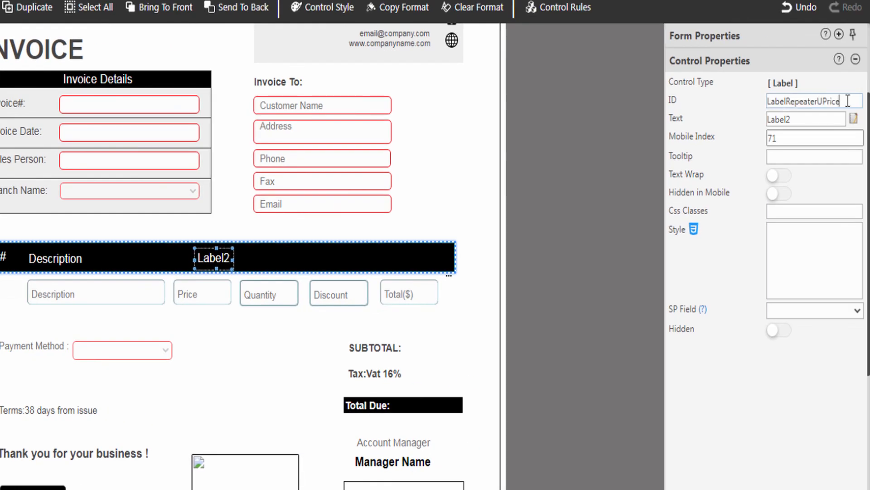
key(Tab)
text(Unit Price($))
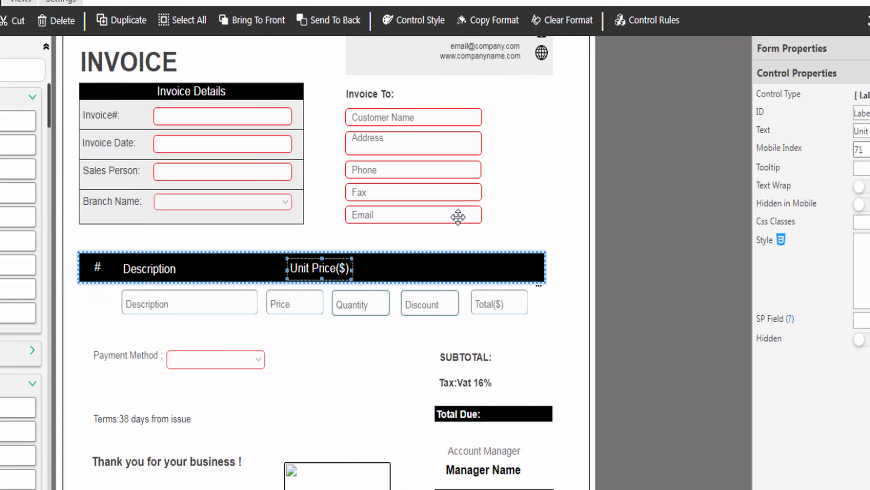
ctrl+click(291, 297)
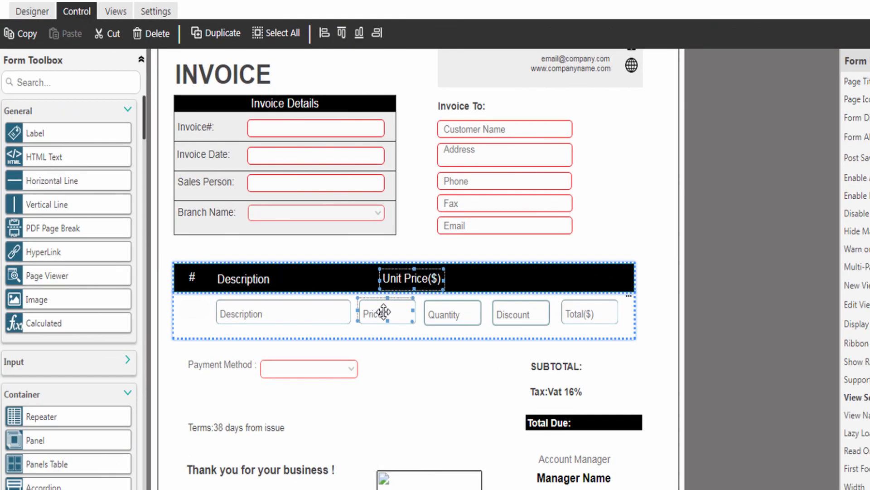
click(232, 22)
click(267, 270)
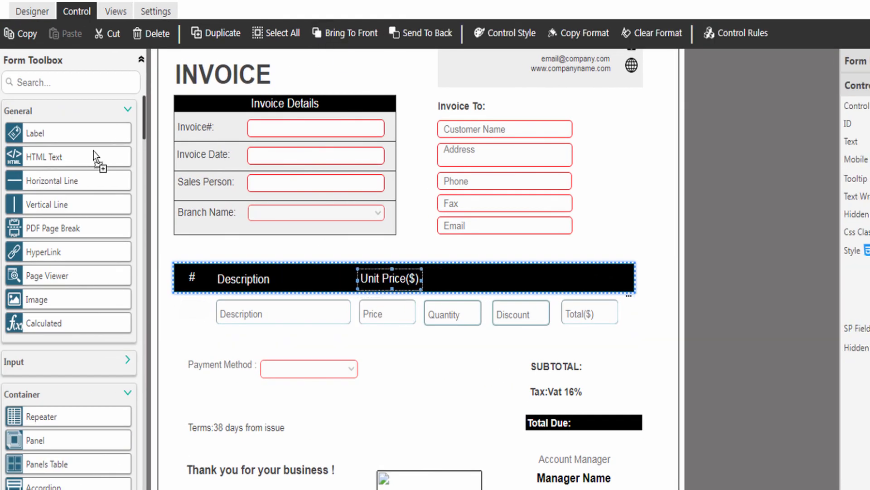
Step: Add labels LabelRepeaterQty 'Quantity' and LabelRepeaterDiscount 'Discount(%)' side by side in the header
drag(94, 151, 446, 276)
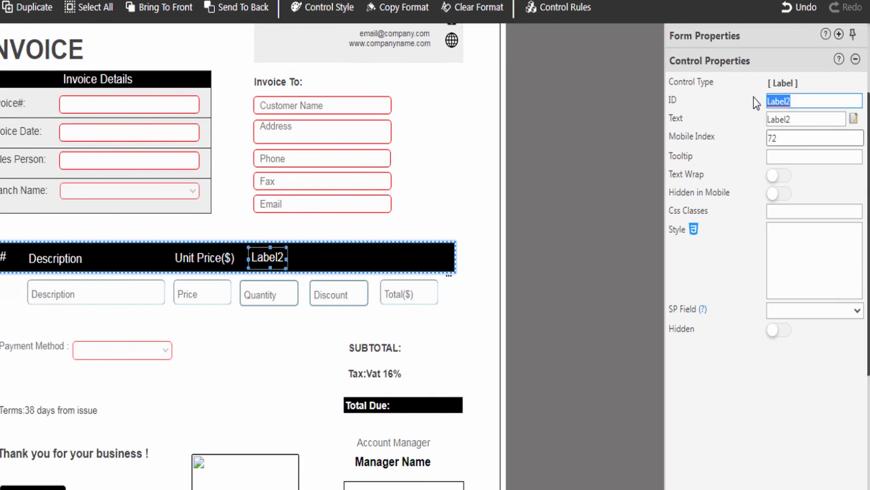
text(LabelRepeaterQty)
key(Tab)
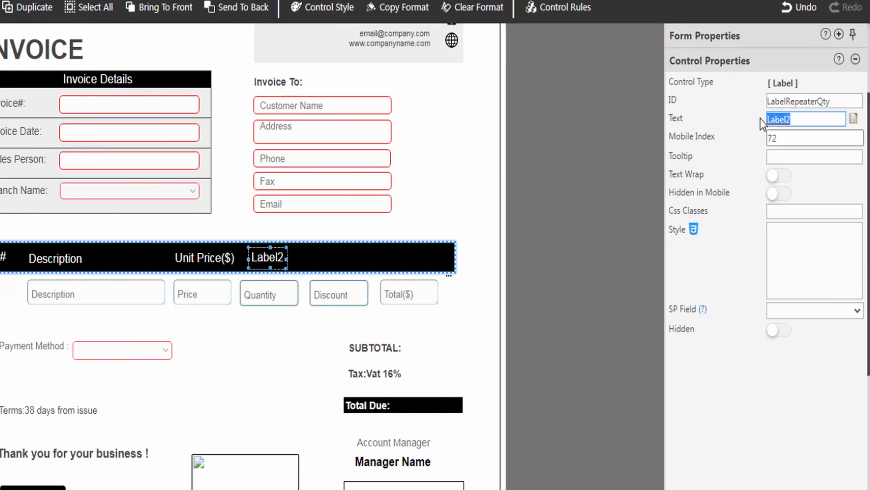
text(Quantity)
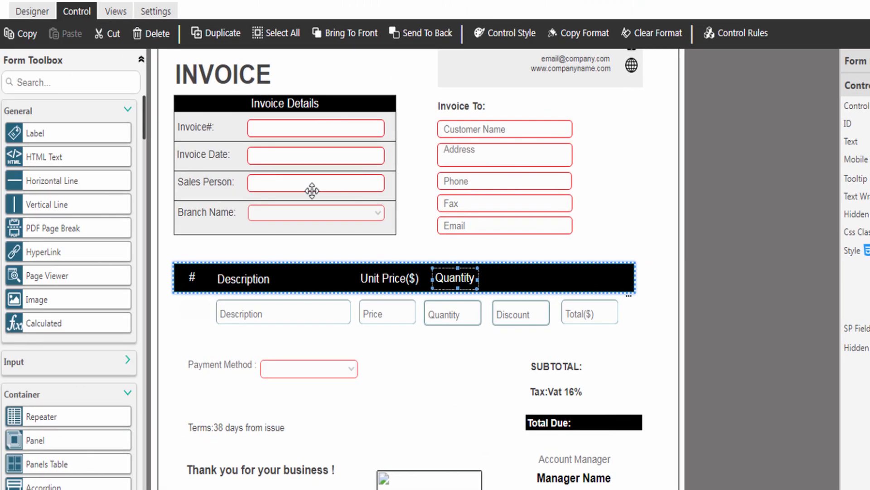
drag(13, 120, 425, 269)
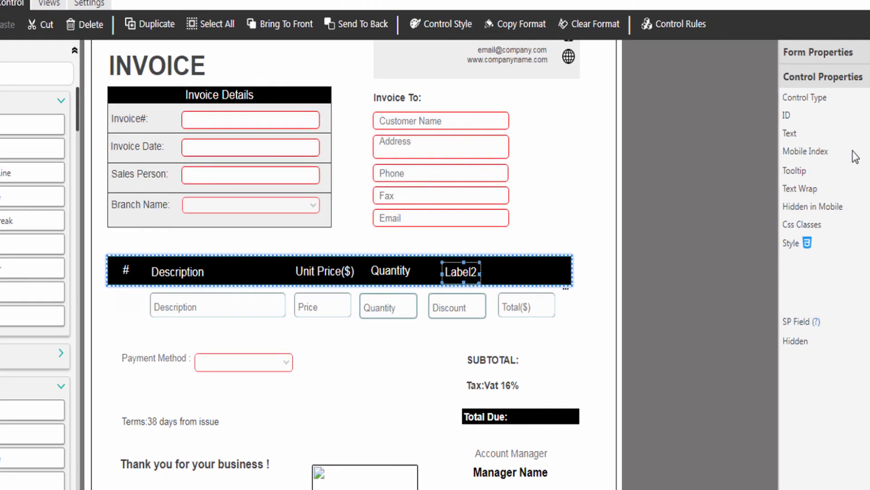
text(LabelRepeaterDiscount)
key(Tab)
text(Discount(%))
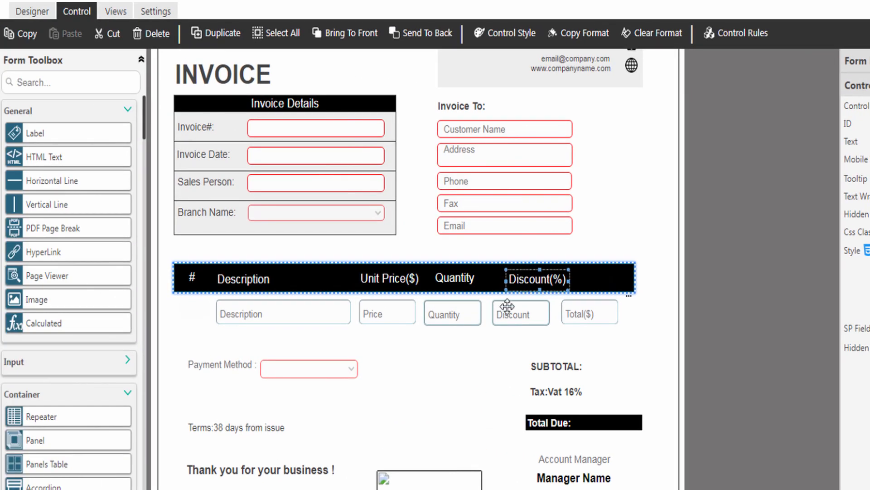
drag(507, 307, 493, 279)
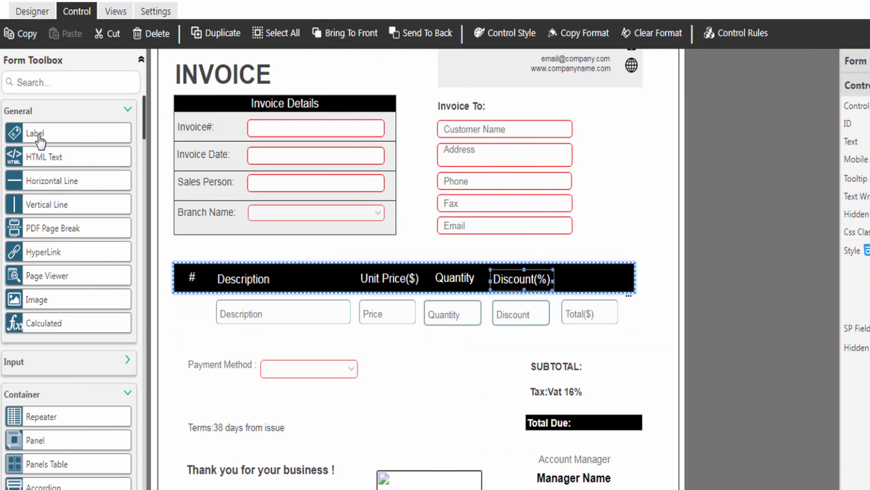
Step: Add a final label TotalRepeater captioned 'Total($)' after Discount(%)
drag(45, 133, 580, 282)
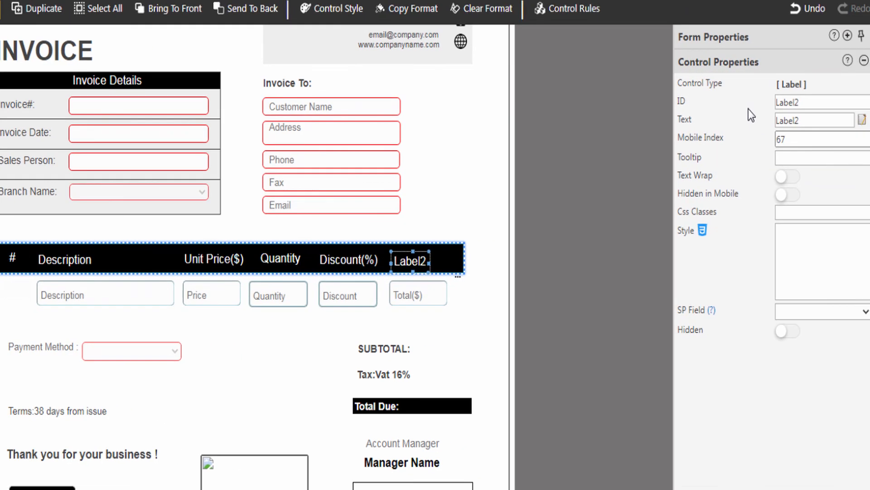
click(788, 101)
key(BackSpace)
text(TotalRepeater)
key(Tab)
text(Total($))
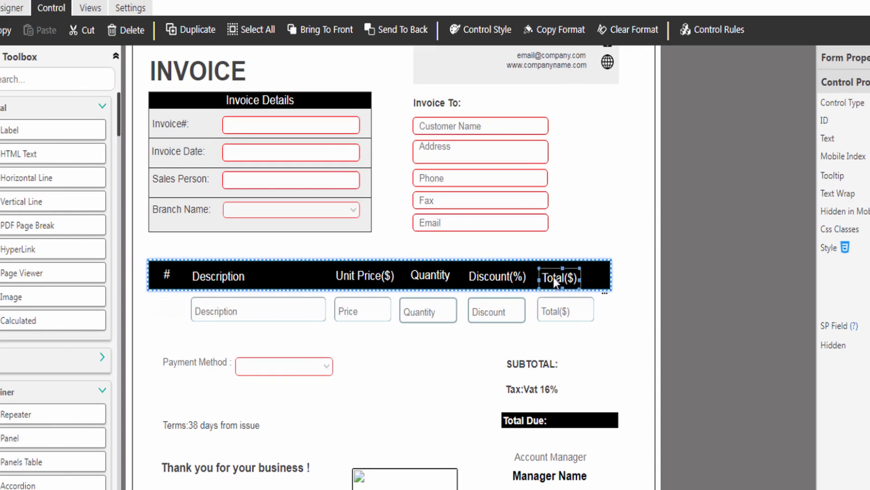
Step: Select all six header captions and align their tops
ctrl+click(340, 258)
drag(435, 261, 172, 295)
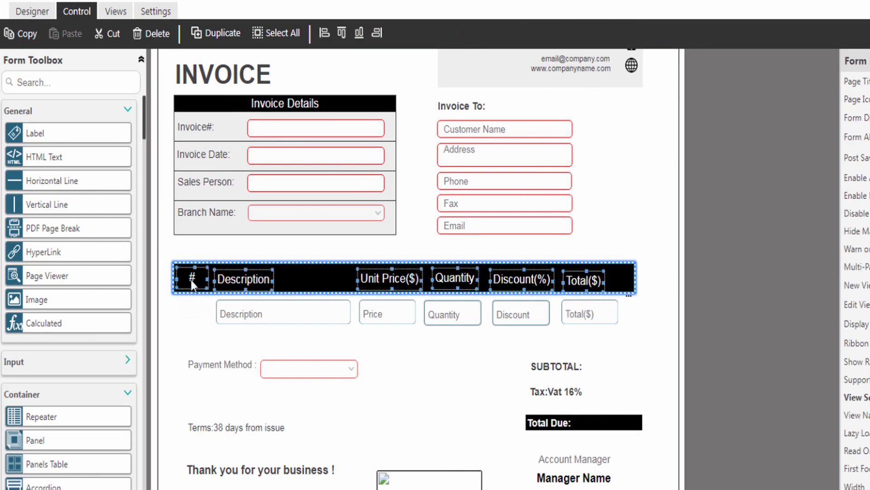
click(342, 32)
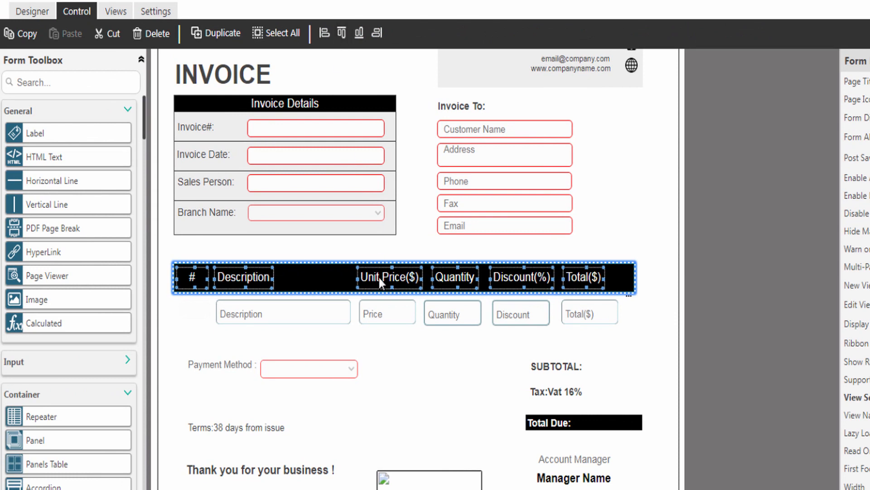
click(204, 308)
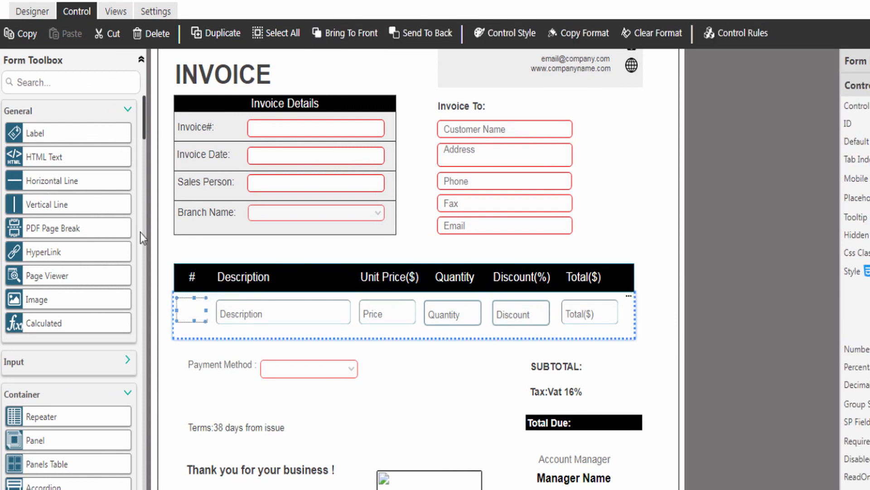
Step: Place a vertical divider in the row's first cell with height 60 and a teal border
drag(45, 204, 199, 312)
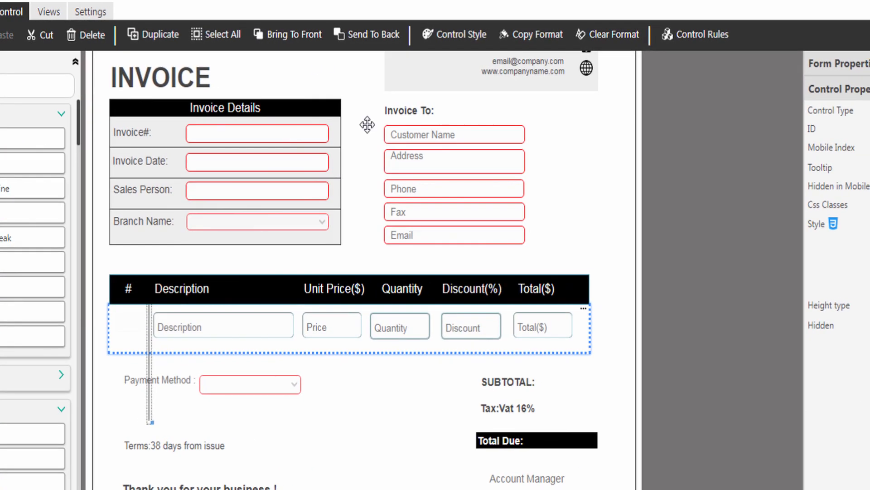
click(453, 35)
drag(762, 129, 739, 130)
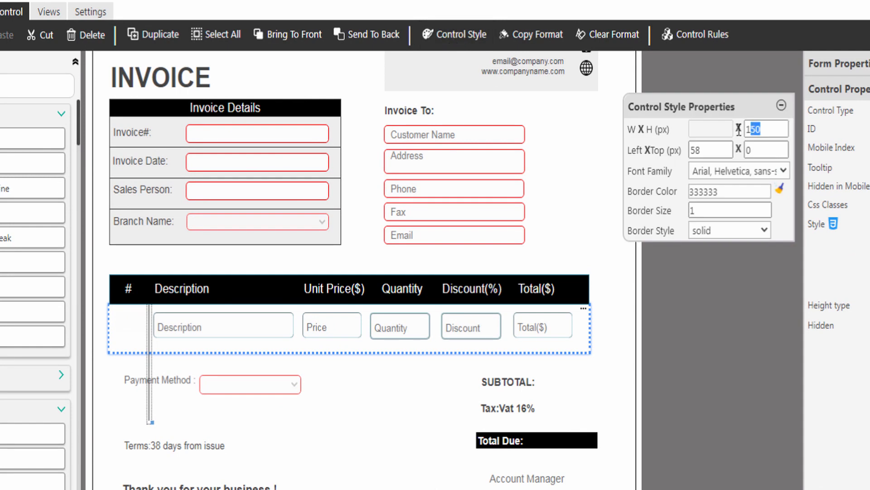
text(60)
click(720, 191)
click(683, 201)
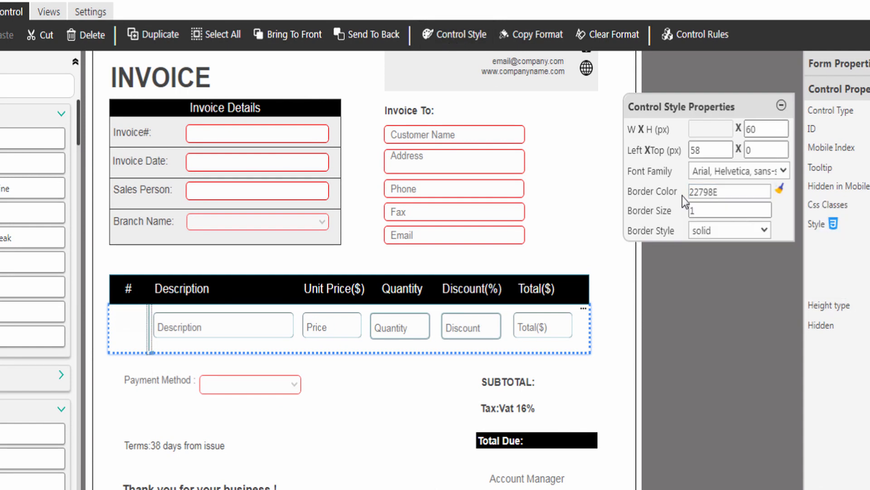
click(781, 105)
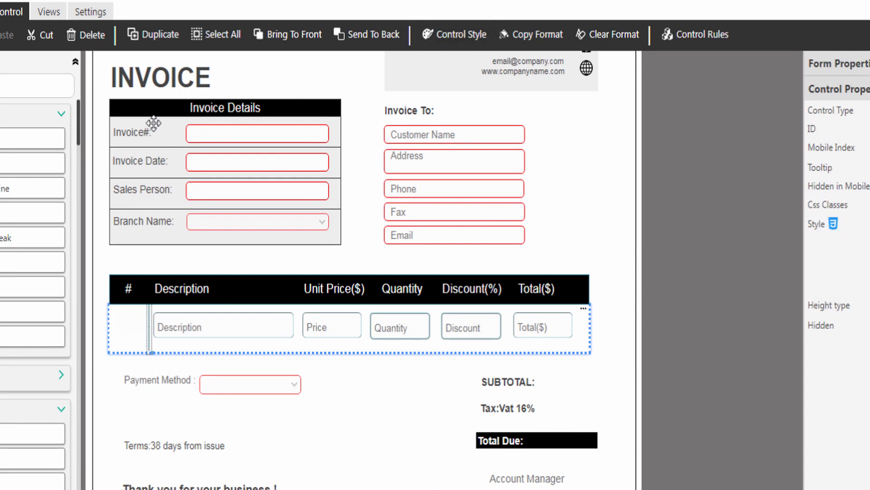
Step: Duplicate the divider between Description and Price and between Discount and Total
click(155, 37)
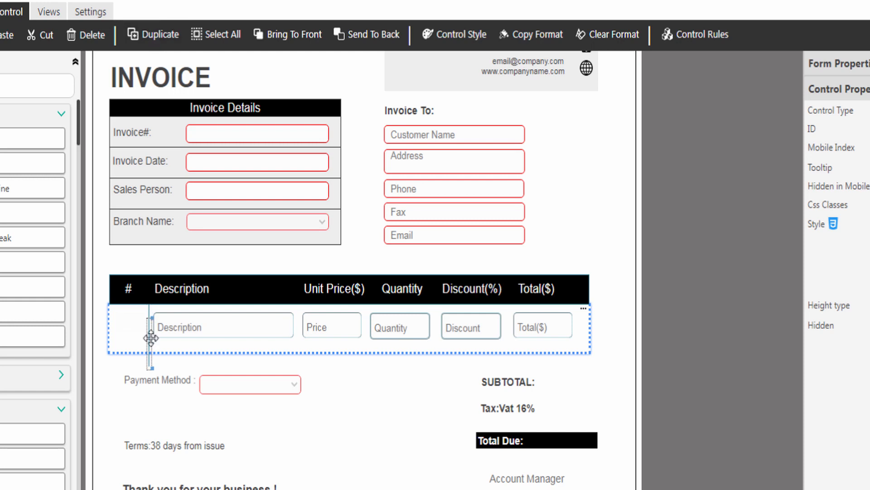
drag(150, 334, 505, 321)
click(143, 34)
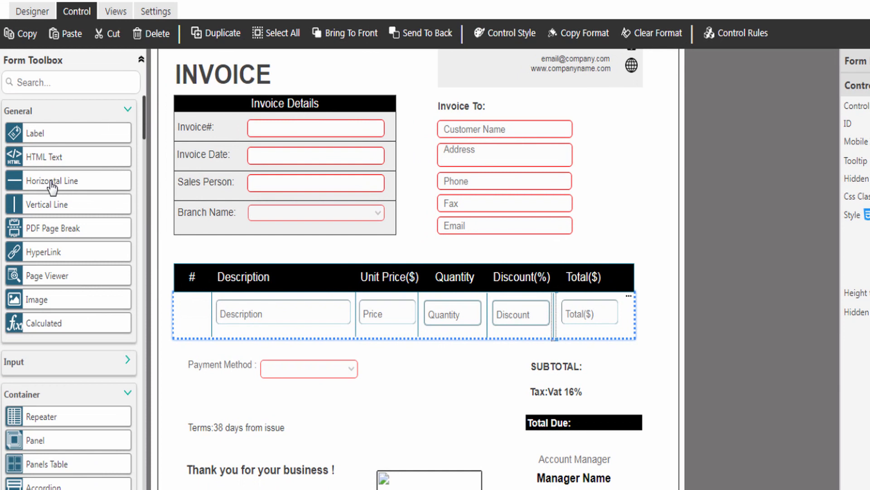
Step: Add a horizontal line to the item row with width 707 and a teal 22798E border
drag(55, 188, 204, 333)
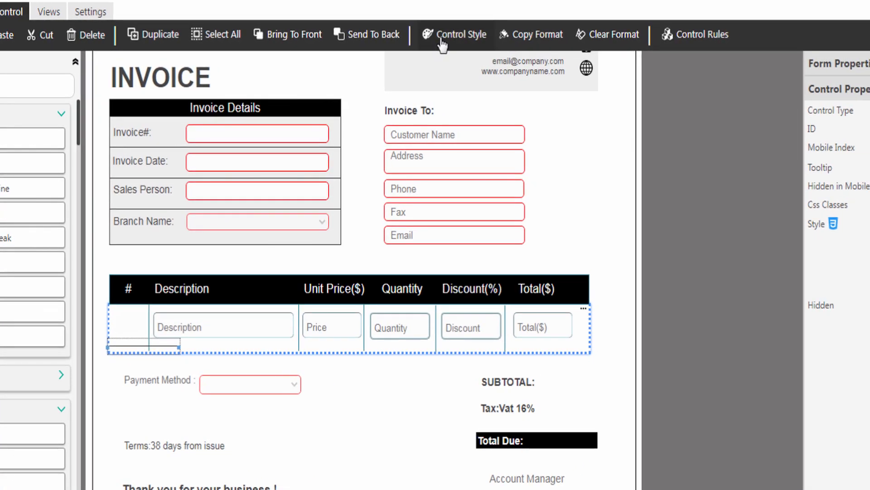
click(442, 35)
double_click(711, 130)
text(707)
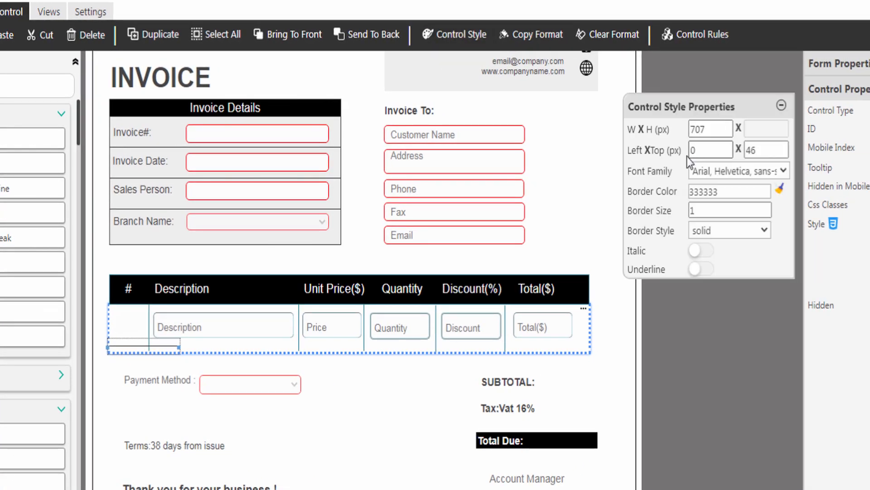
click(730, 191)
click(836, 247)
click(678, 205)
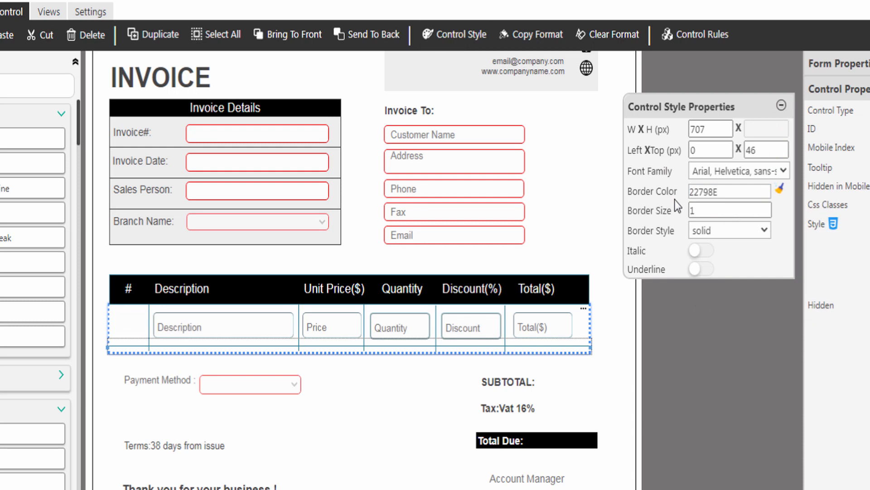
click(781, 106)
click(343, 338)
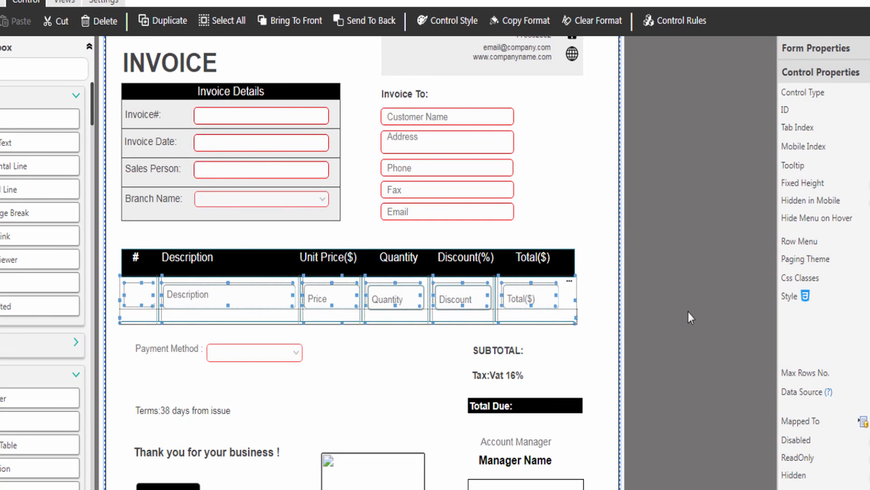
Step: In Style Builder, set the row's border thickness 1, border colour #22798E and background #FFFFFF
click(806, 296)
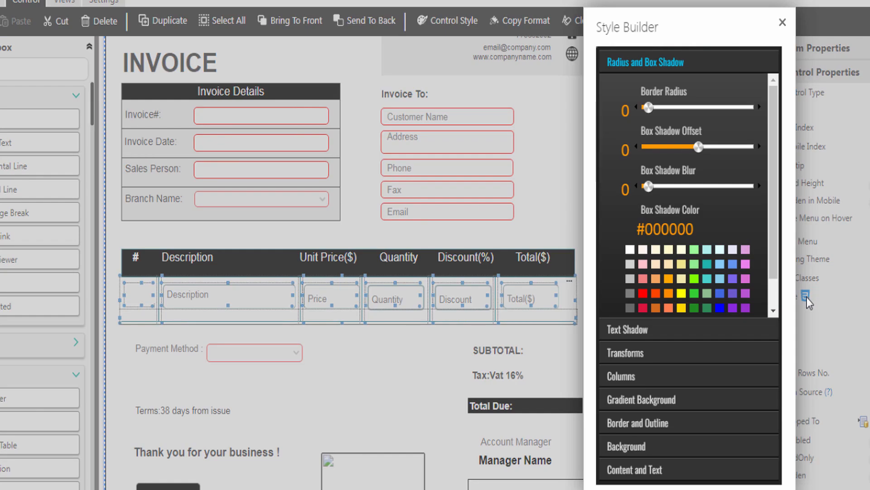
click(637, 423)
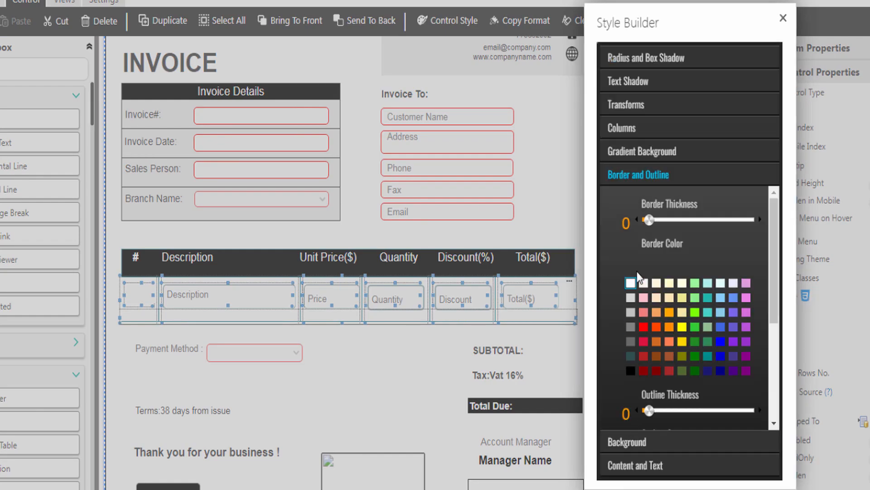
drag(649, 219, 651, 220)
text(#22798E)
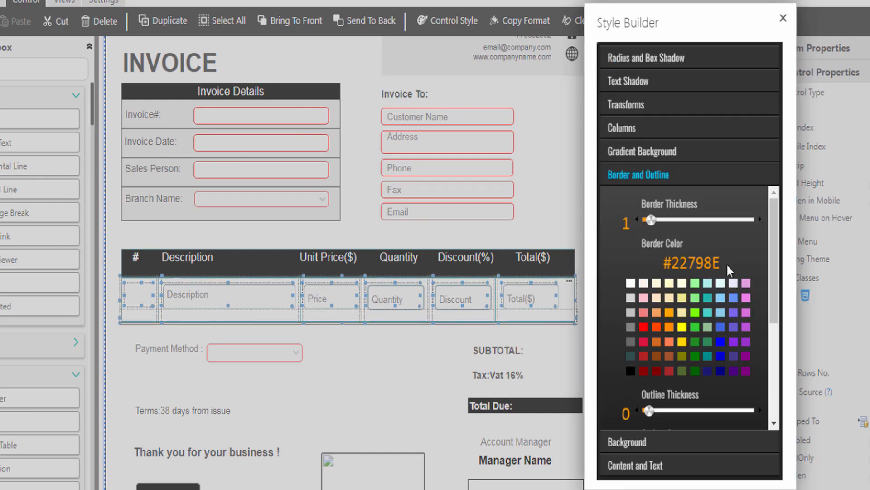
click(656, 443)
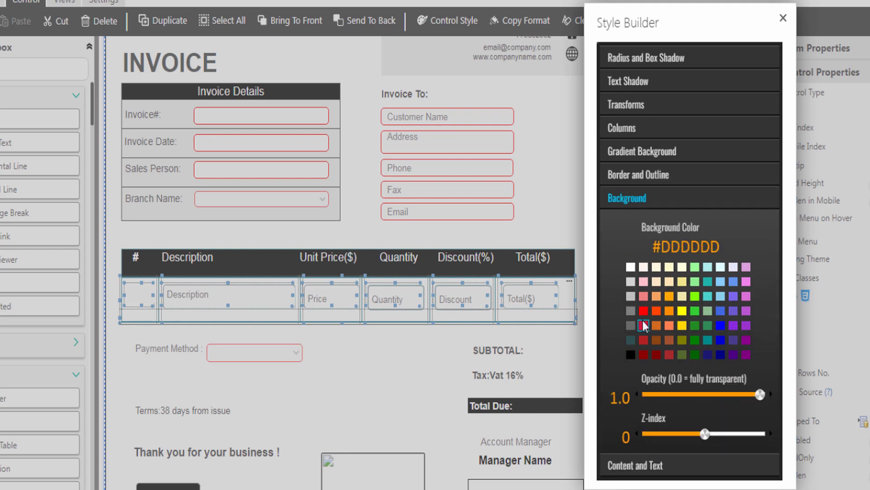
click(629, 269)
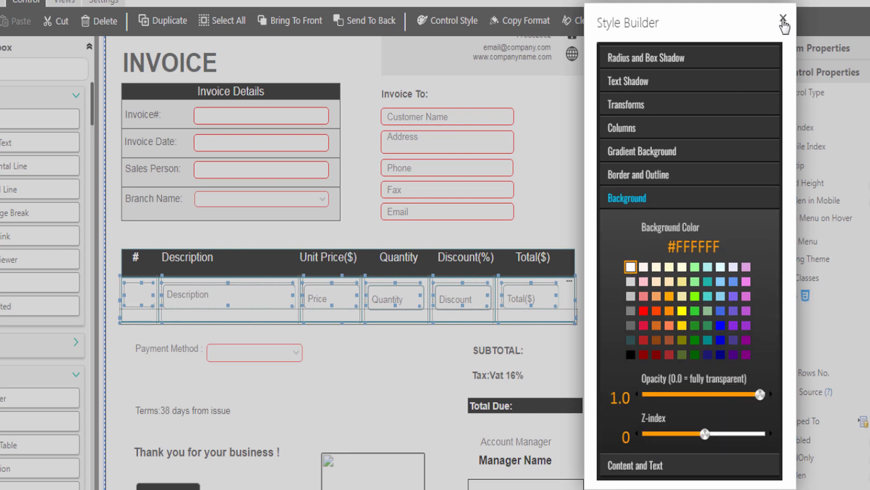
click(784, 18)
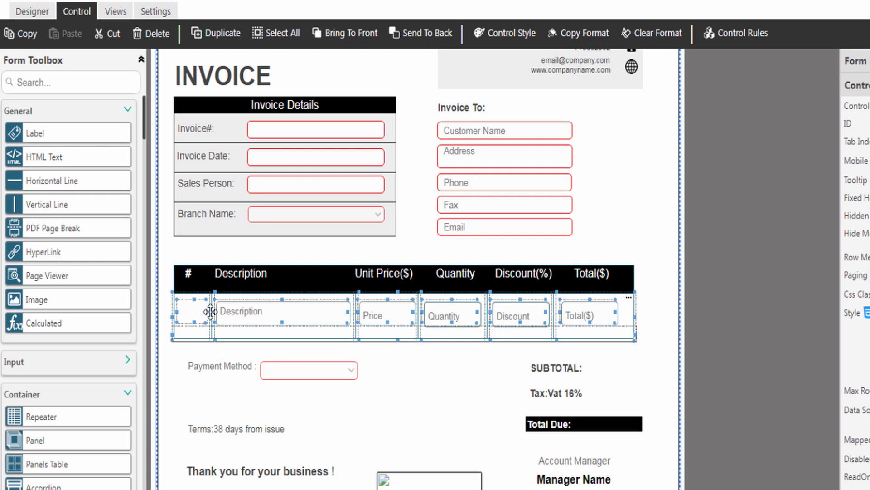
Step: Create an Action rule named SetRowNumber on the row-number field, triggered onKeyup
click(194, 311)
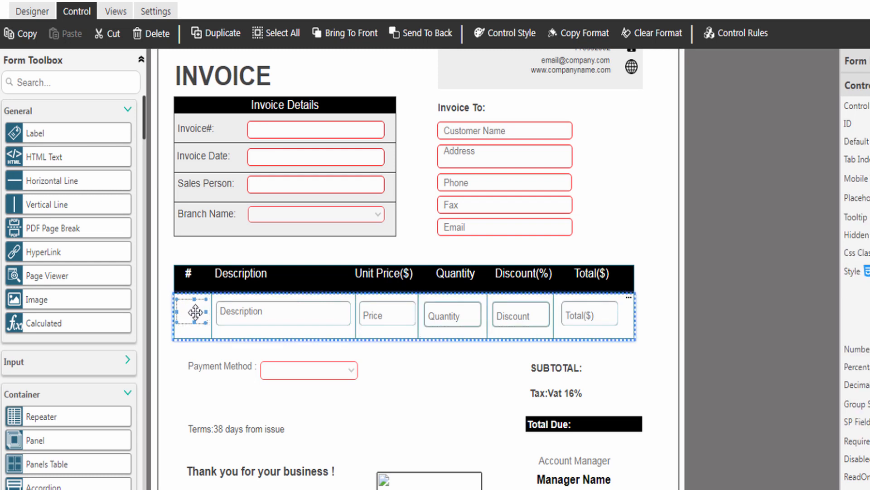
click(734, 40)
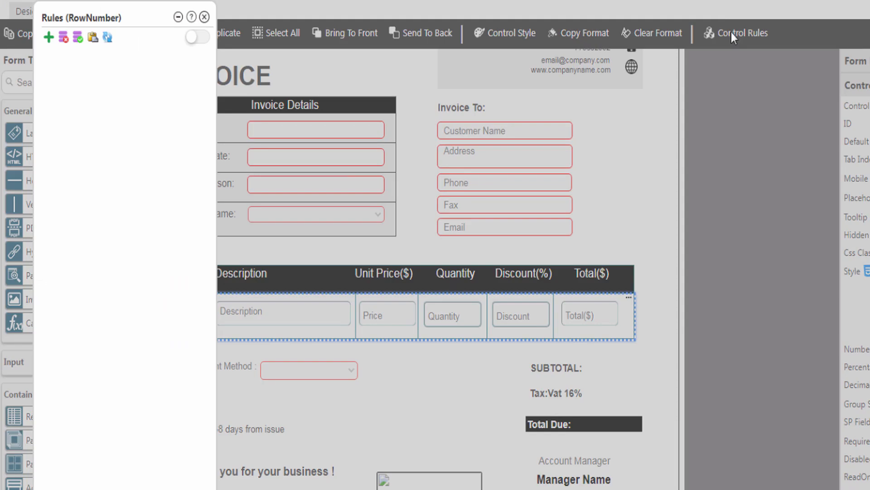
click(49, 37)
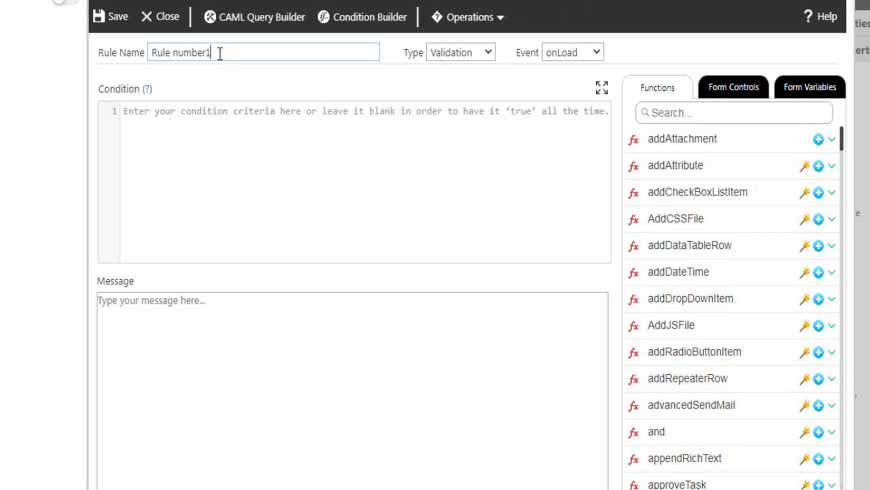
drag(235, 52, 140, 52)
text(SetRowNumber)
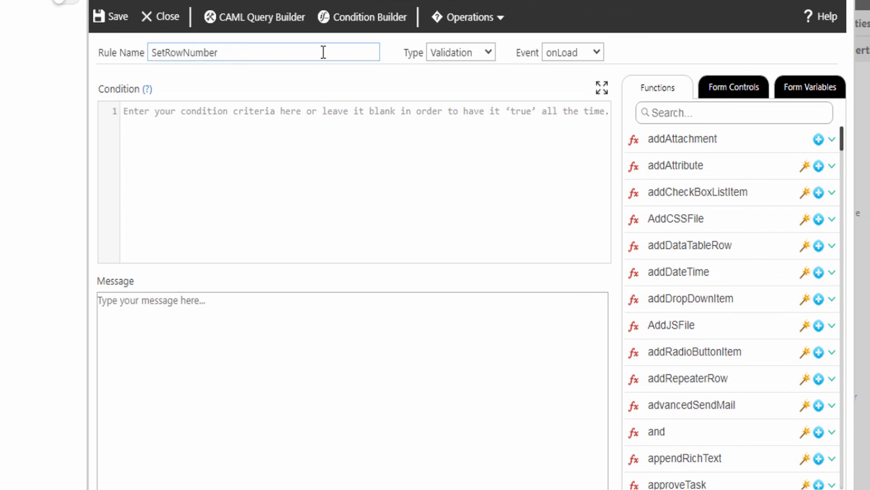
click(443, 55)
click(447, 83)
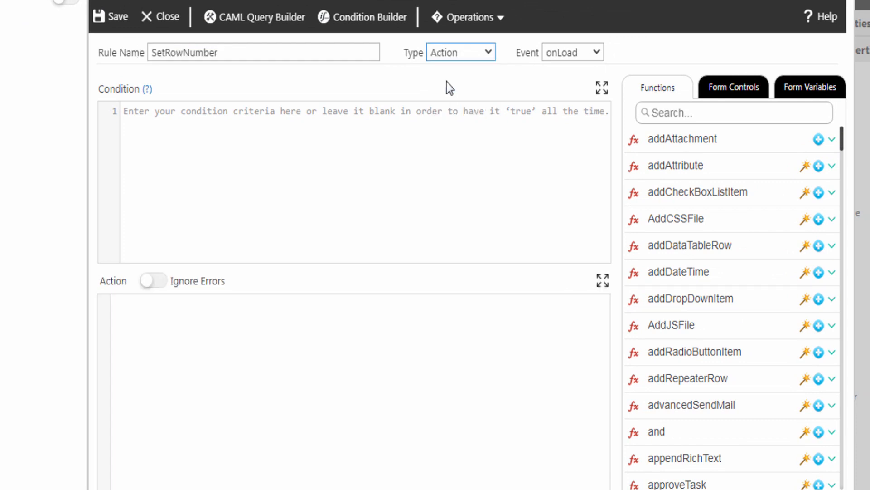
click(556, 54)
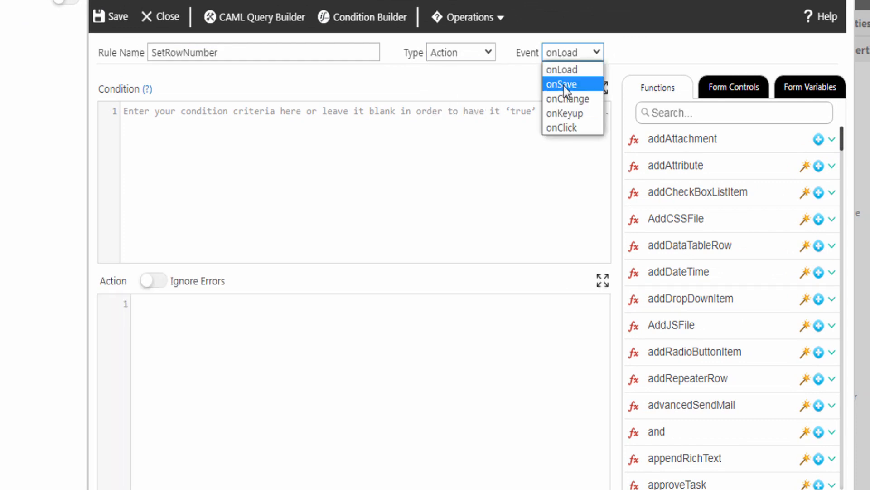
click(563, 113)
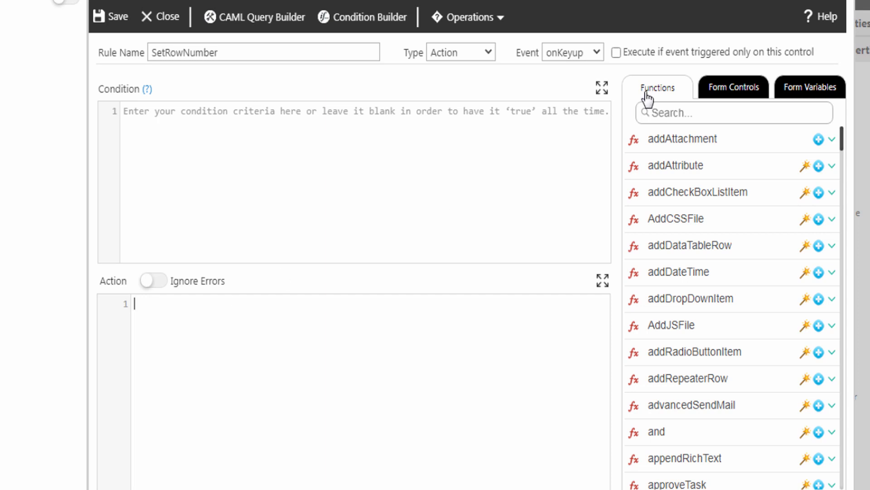
Step: Search the function list for setValue and show its help
click(661, 116)
text(setValue)
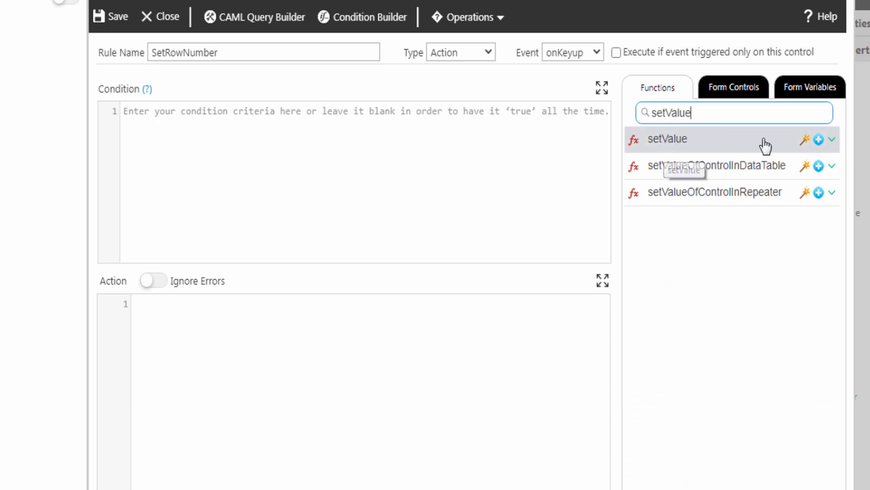
click(833, 139)
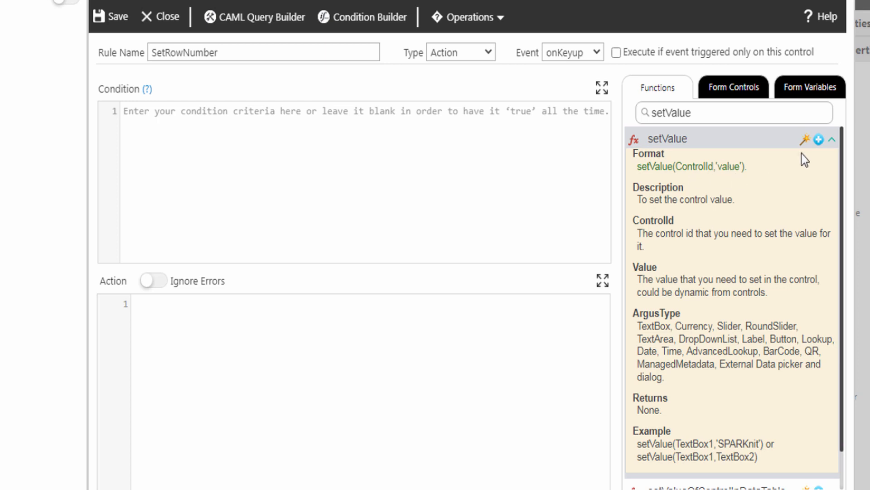
Step: Insert setValue with RowNumber as the target control
click(819, 141)
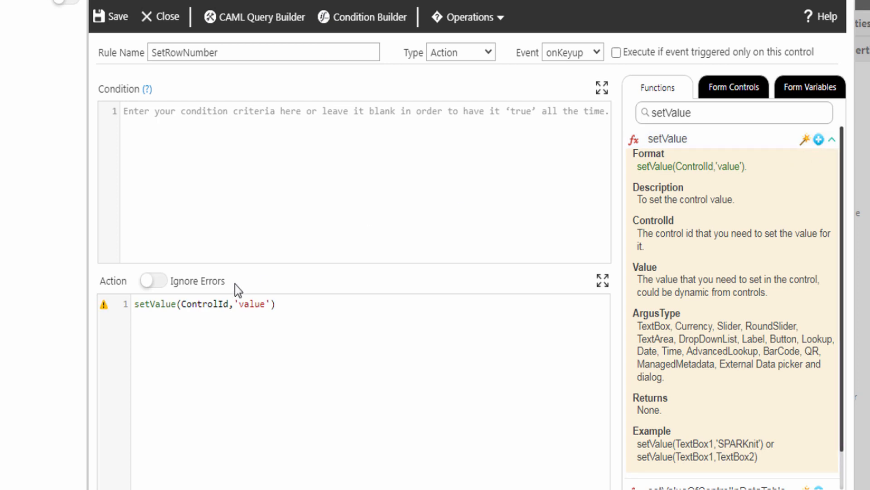
double_click(200, 304)
click(716, 90)
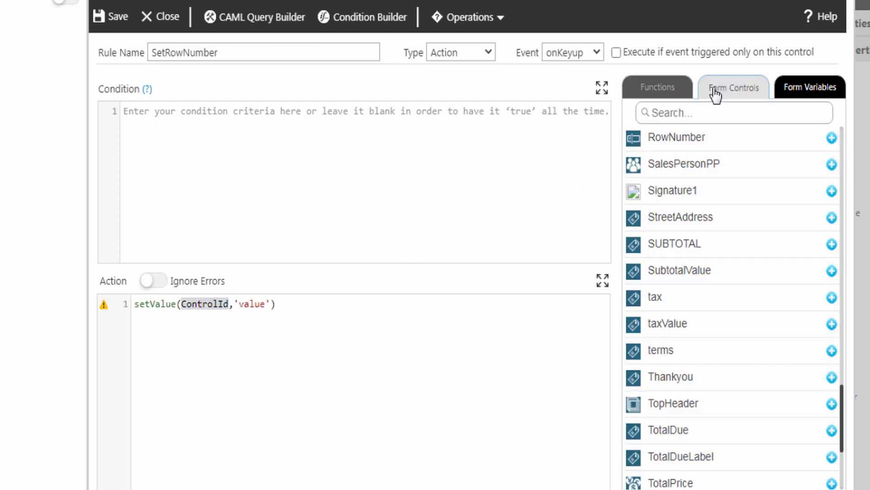
click(832, 138)
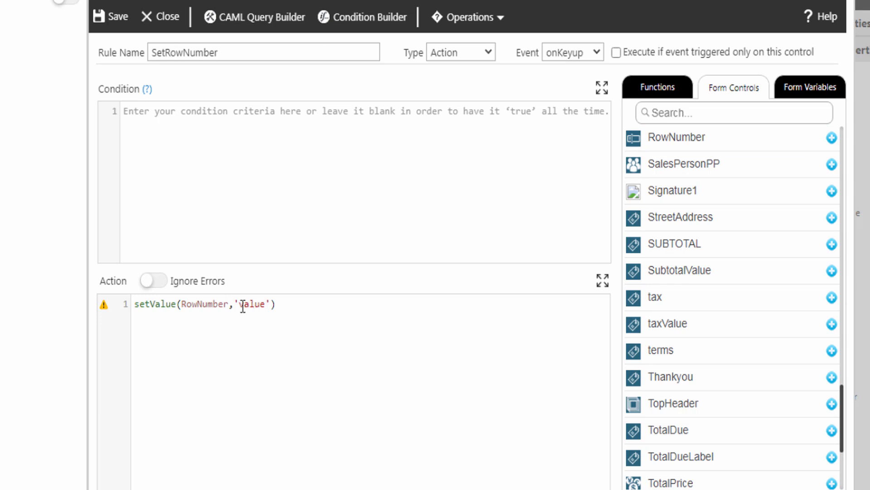
Step: Replace the value with getRepeaterRow(ItemsRepeater) and end the statement with ';'
drag(236, 302, 270, 303)
click(646, 87)
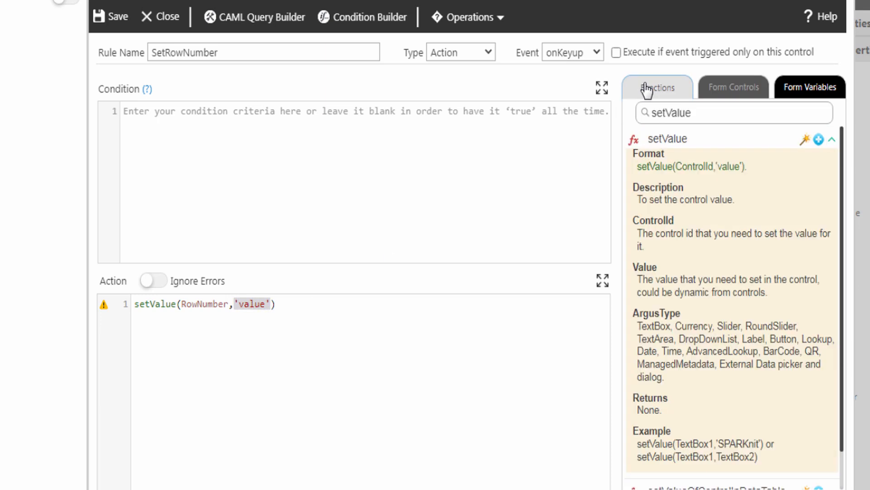
drag(698, 109, 626, 113)
text(getRepeaterRow)
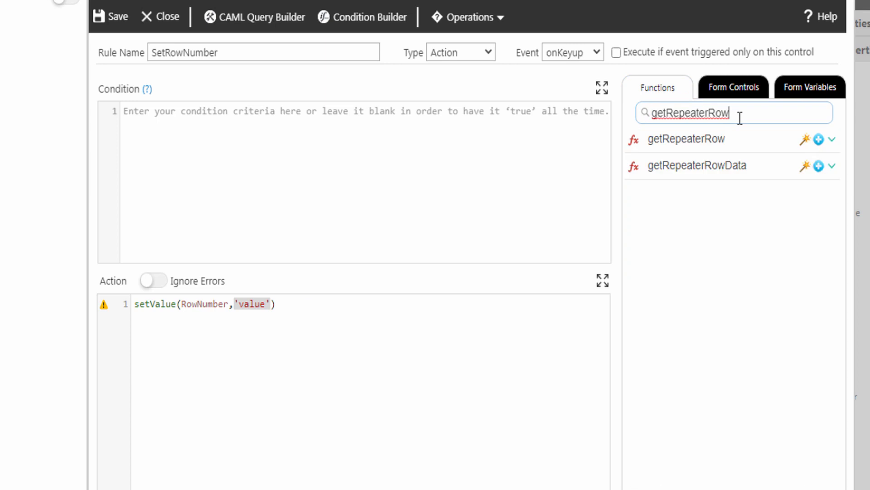
click(832, 140)
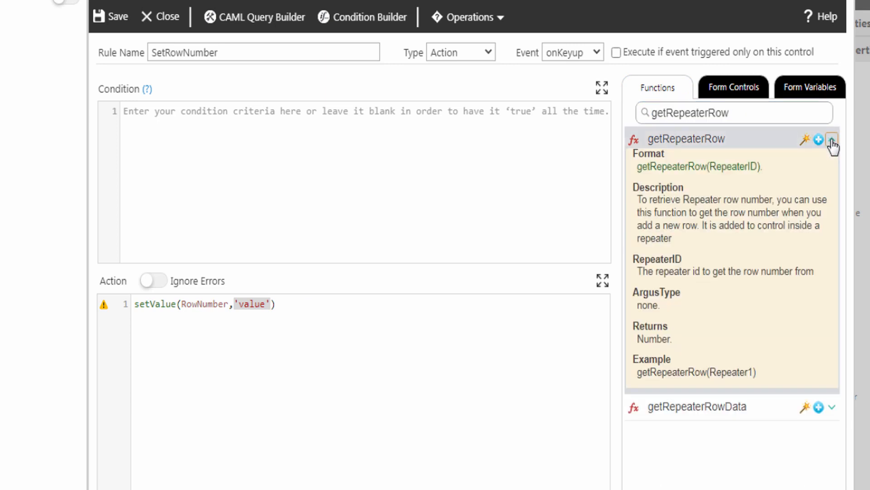
click(806, 141)
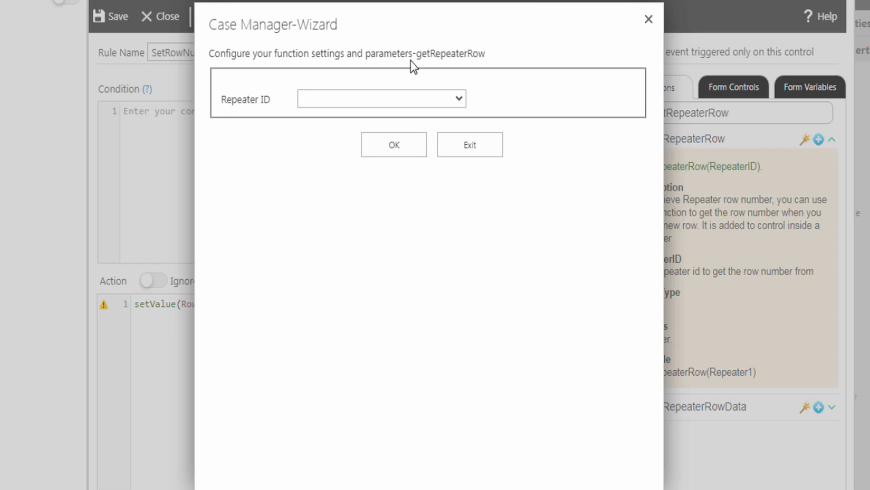
click(334, 98)
click(328, 133)
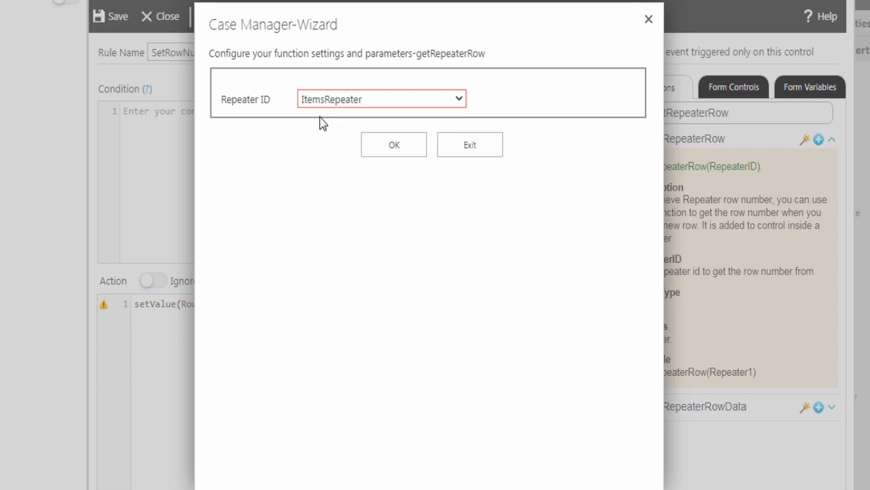
click(392, 150)
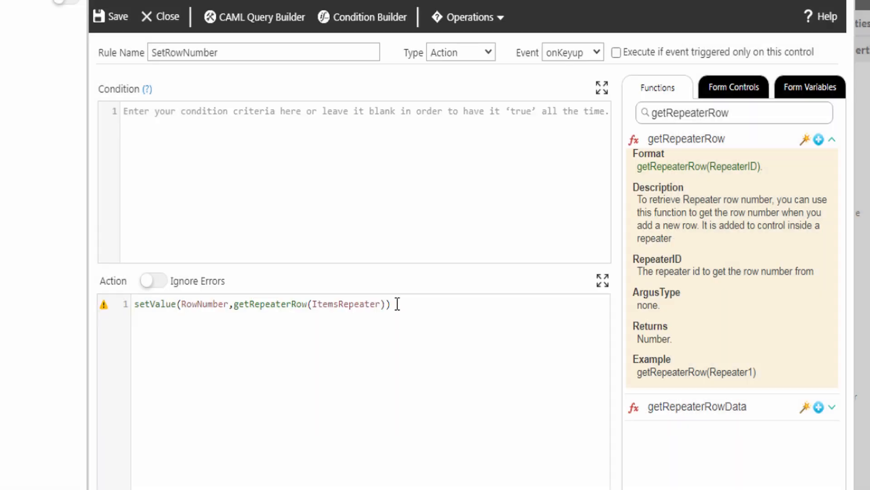
text(;)
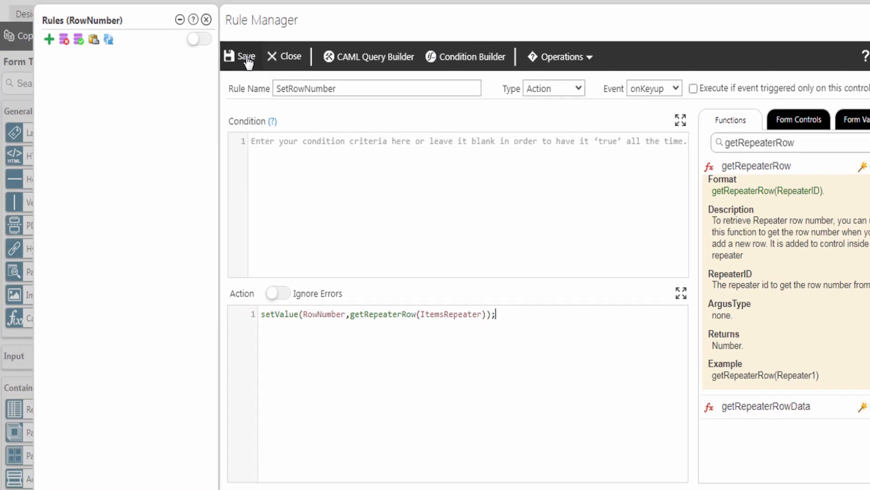
click(247, 58)
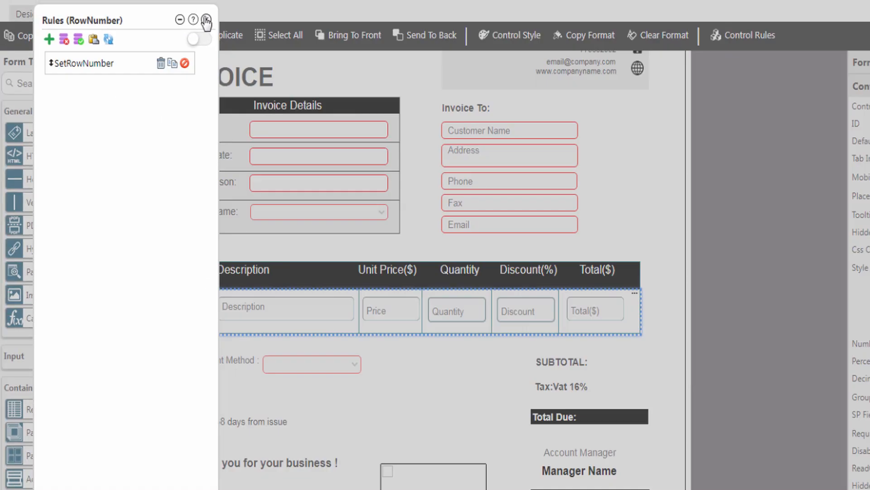
click(206, 19)
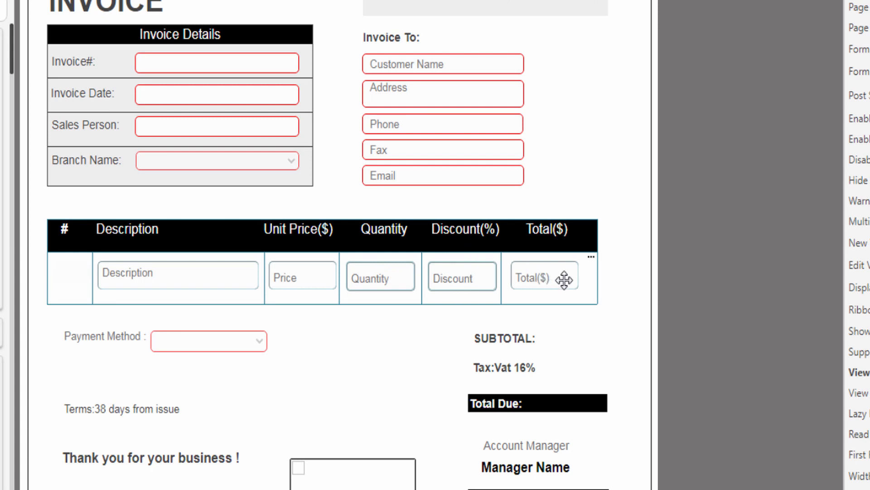
click(538, 275)
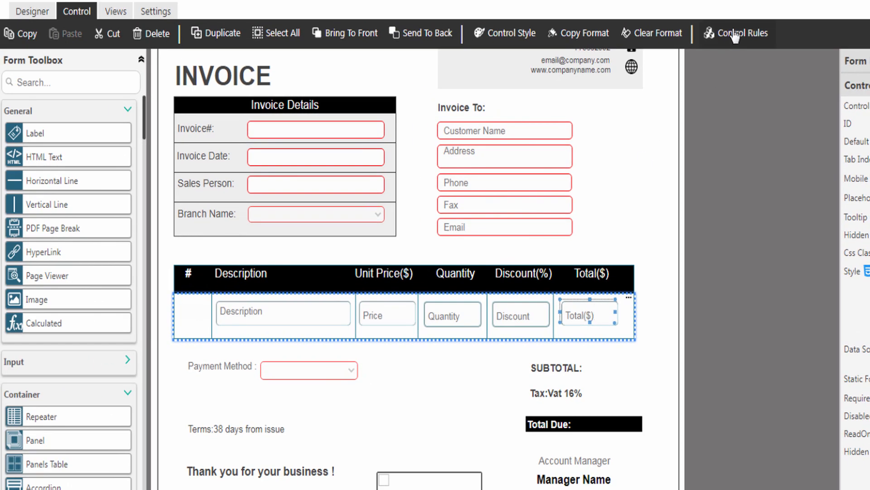
Step: Create an Action rule named 'Calculate Total Price' on the Total field, triggered onKeyup
click(734, 34)
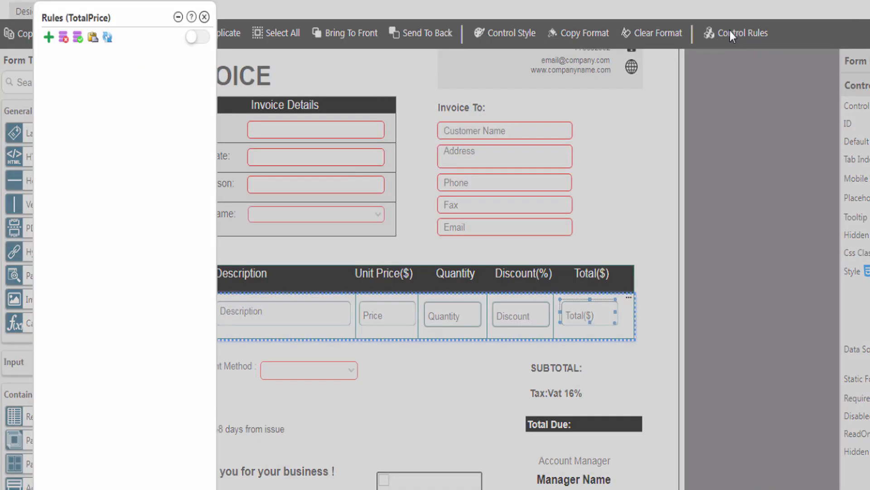
click(49, 37)
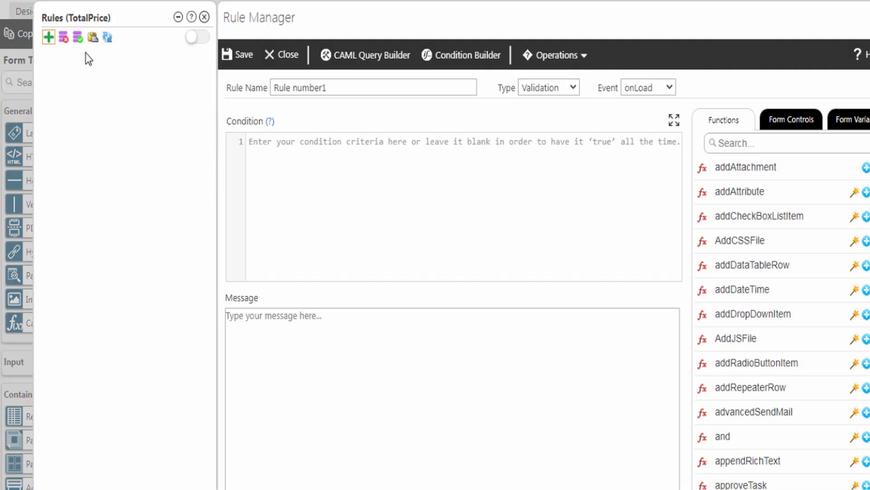
drag(334, 89, 277, 89)
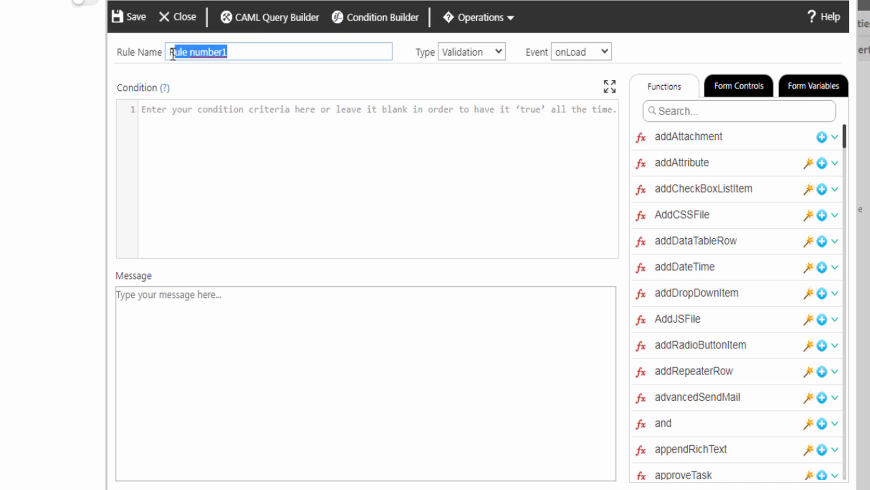
drag(172, 55, 162, 54)
text(Calculate Total Price)
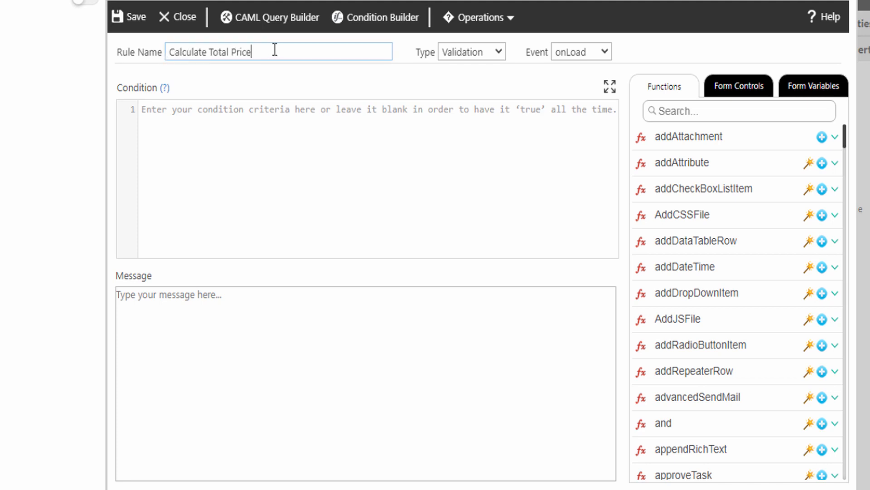
click(472, 53)
click(460, 82)
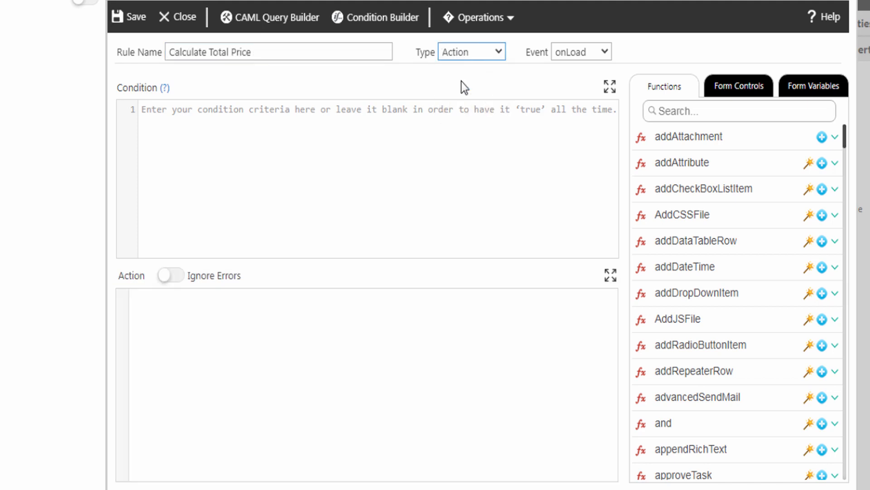
click(568, 53)
click(568, 109)
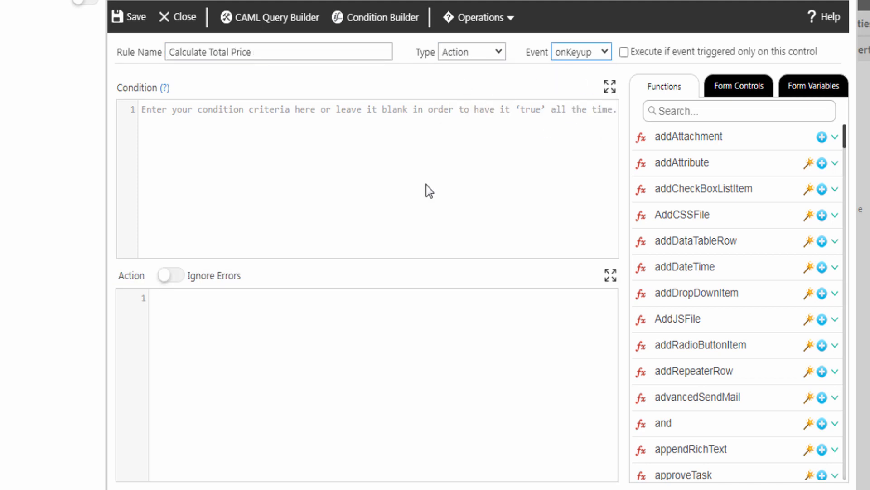
Step: Insert setValue into the action code with TotalPrice as the target control
click(146, 298)
click(668, 115)
text(Setva)
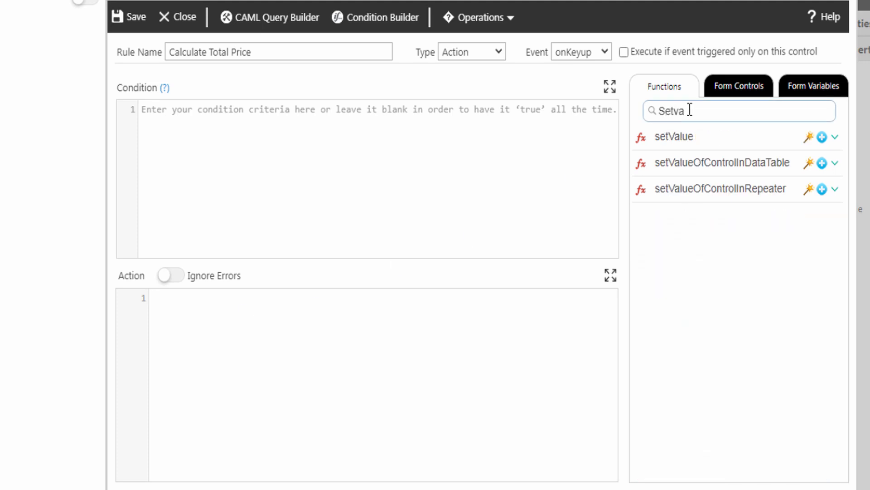
click(834, 137)
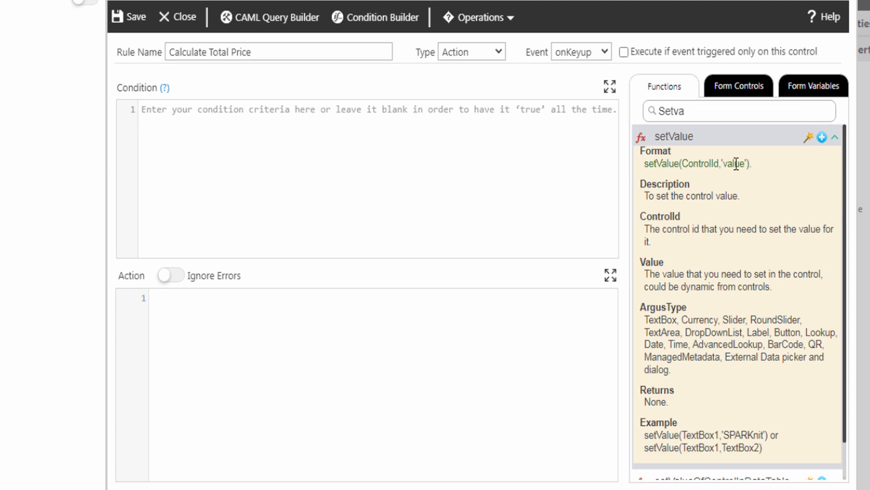
click(822, 137)
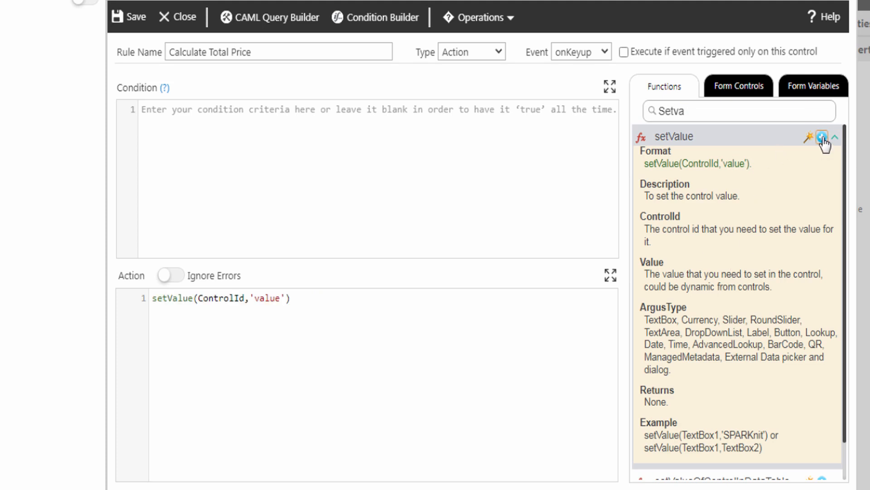
double_click(229, 299)
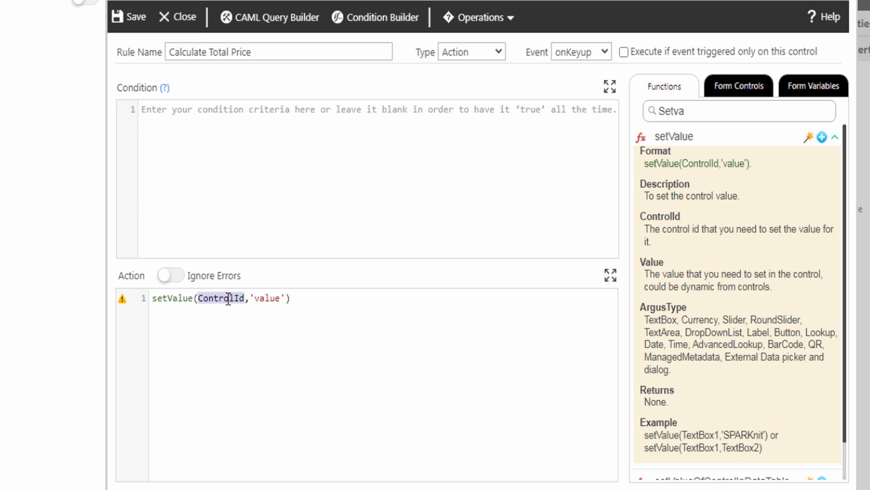
click(739, 86)
click(835, 357)
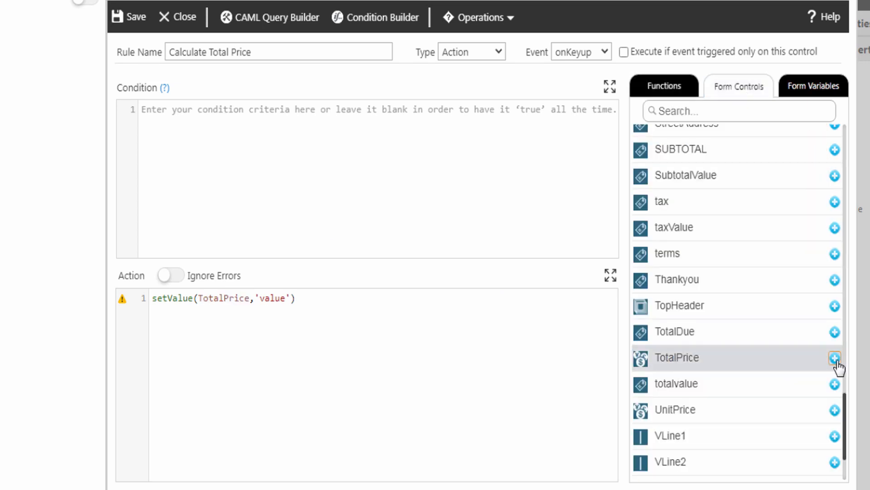
double_click(272, 300)
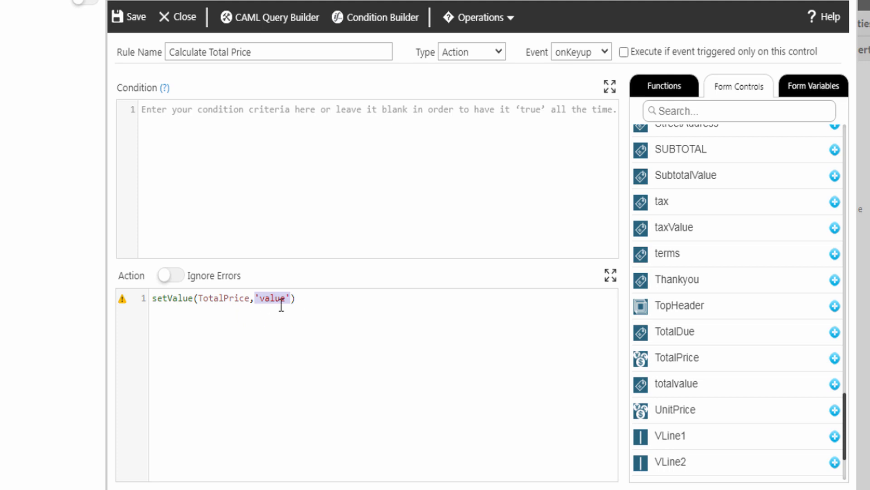
click(657, 89)
drag(706, 111, 645, 113)
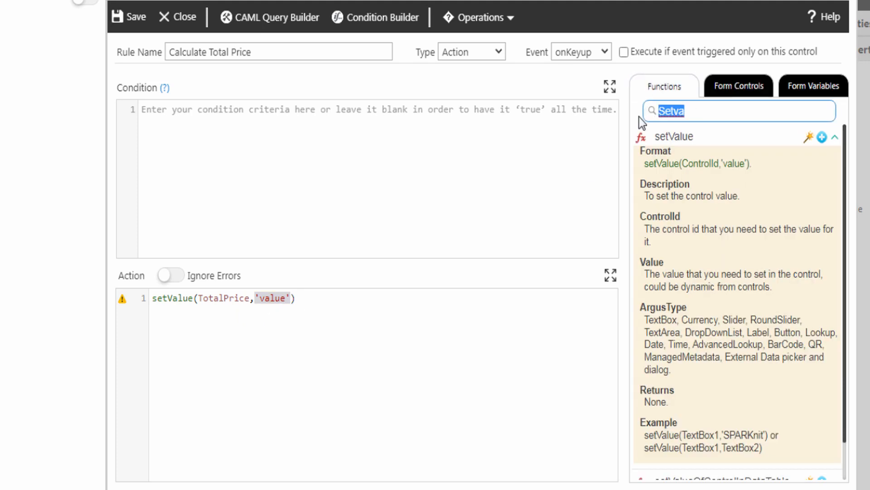
Step: Replace the 'value' placeholder with a math expression starting with UnitPrice
text(math)
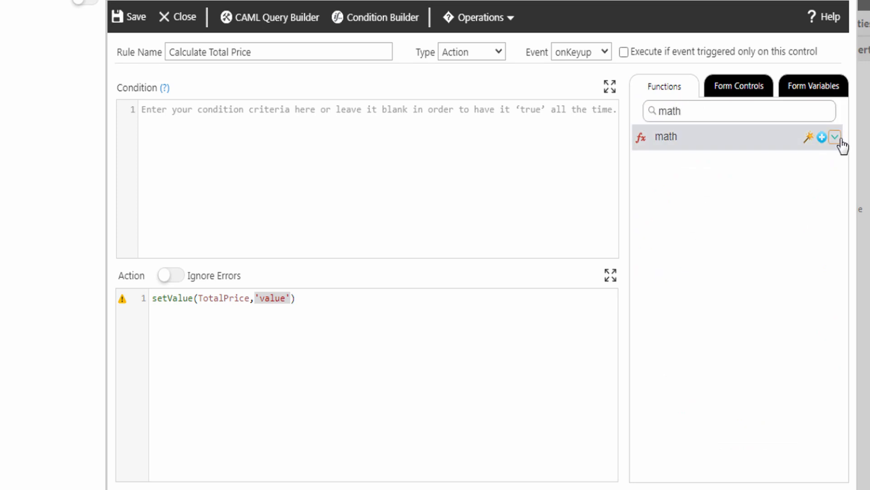
click(835, 138)
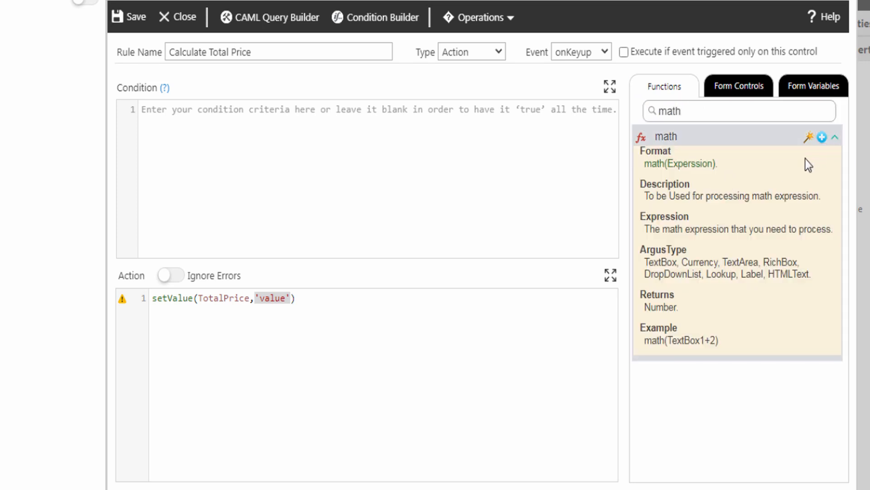
click(822, 138)
double_click(305, 298)
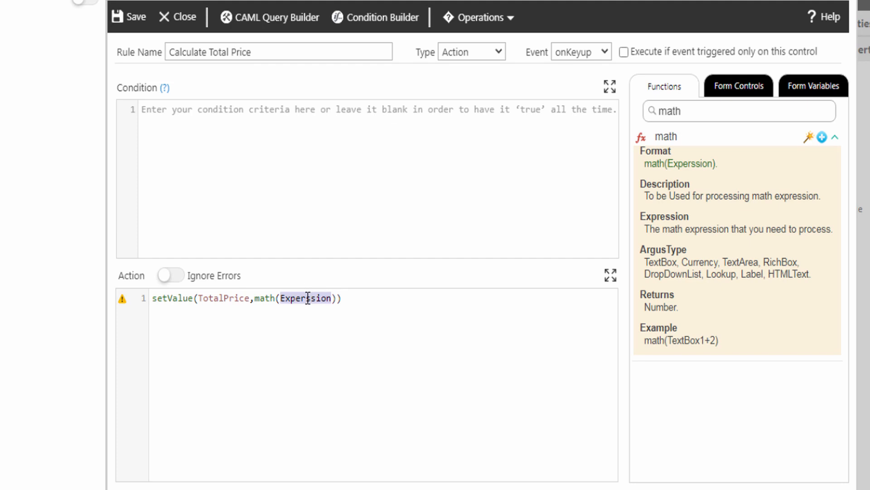
click(738, 91)
click(834, 368)
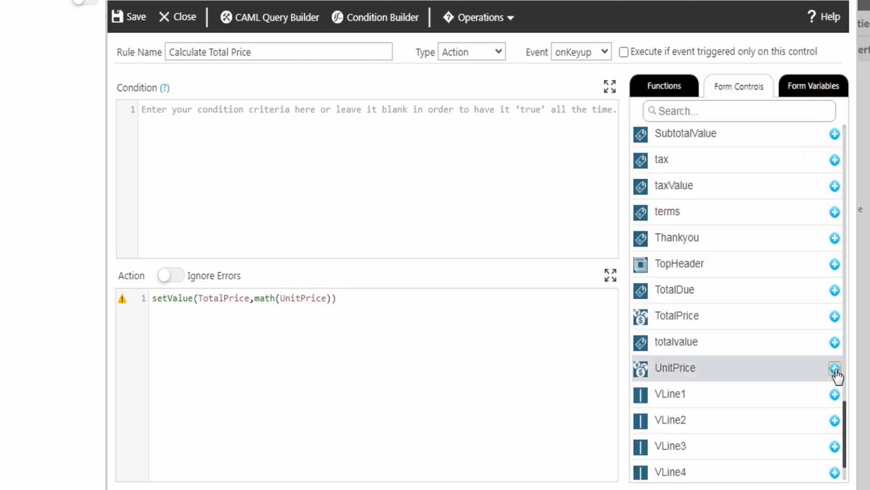
Step: Multiply UnitPrice by Qty and save the Calculate Total Price rule
click(327, 298)
text(*)
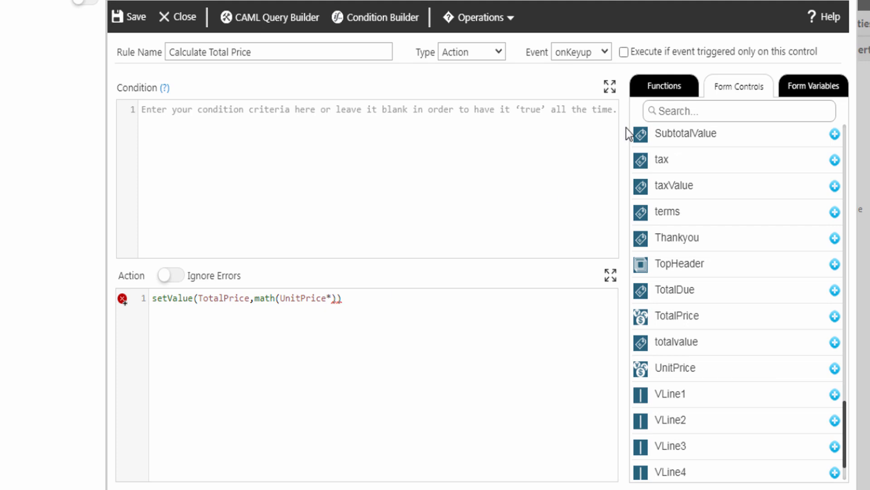
click(669, 112)
text(q)
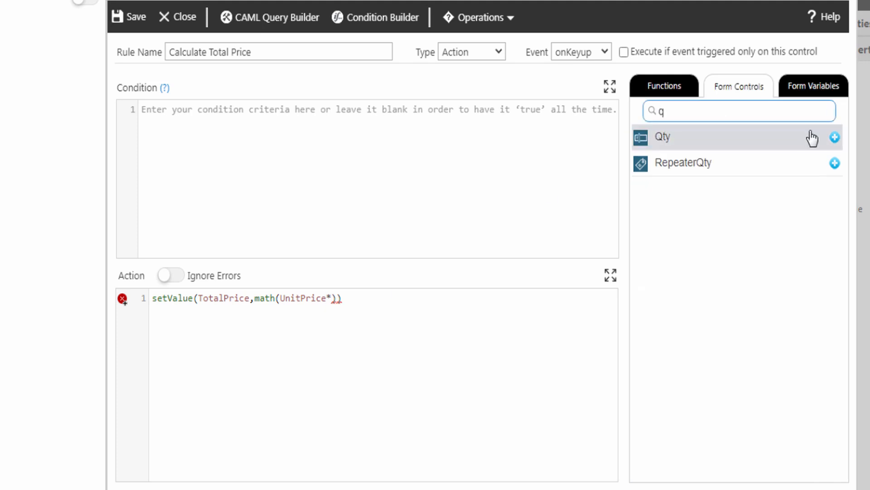
click(835, 134)
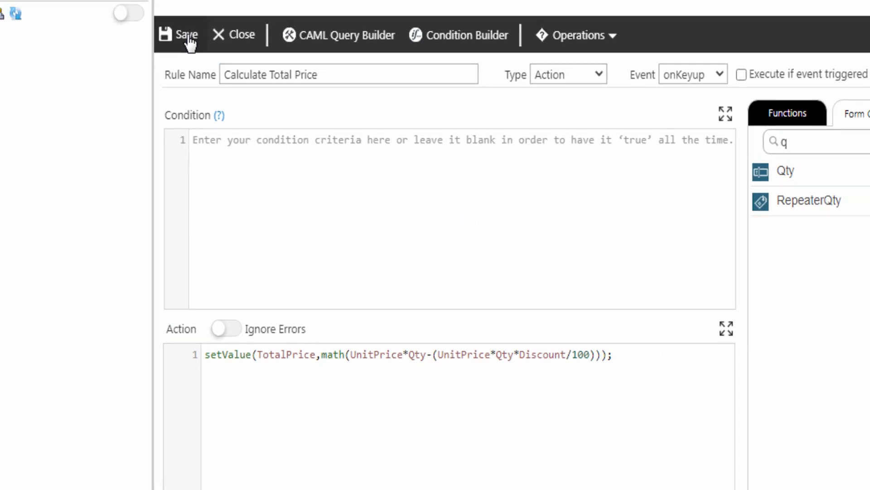
click(188, 39)
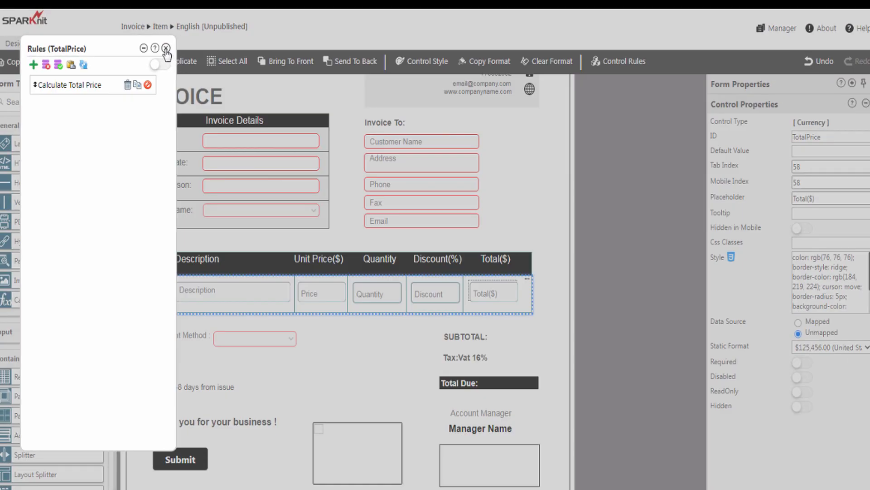
click(165, 48)
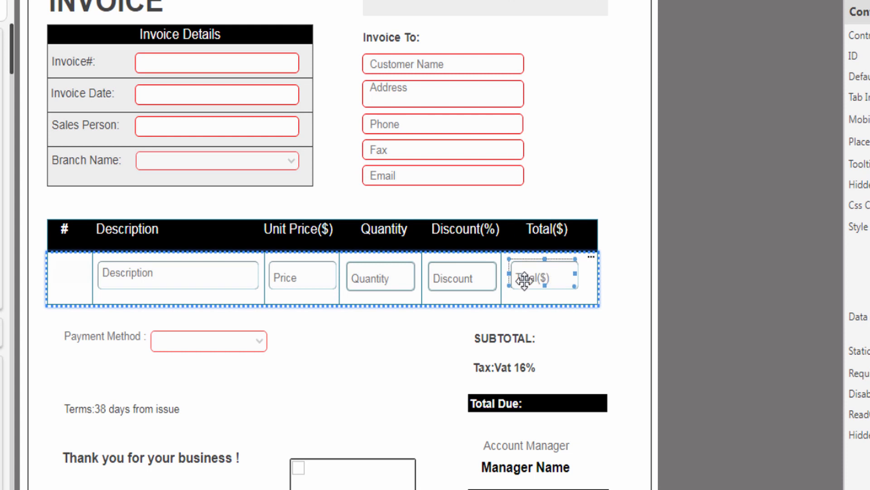
Step: Select the SubtotalValue box beside SUBTOTAL and bring up its Control Rules list
click(562, 340)
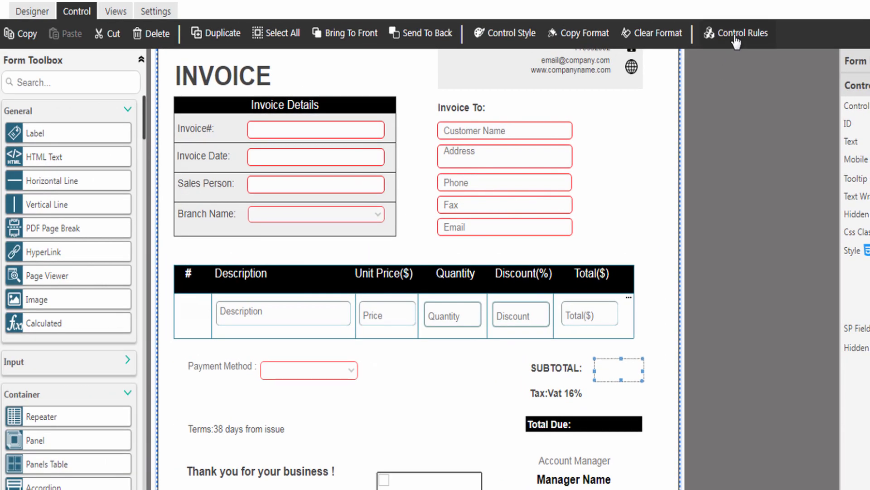
click(736, 42)
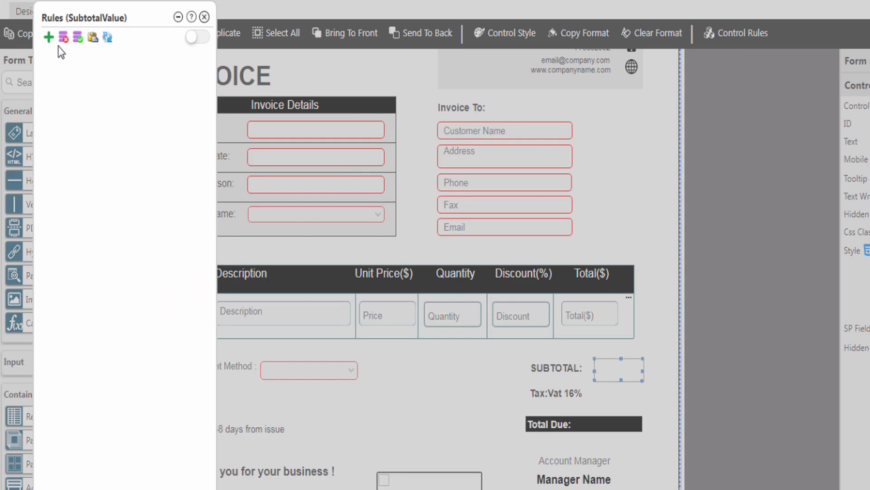
Step: Add an Action rule named 'Calculate Subtotal' triggered onKeyup
click(48, 37)
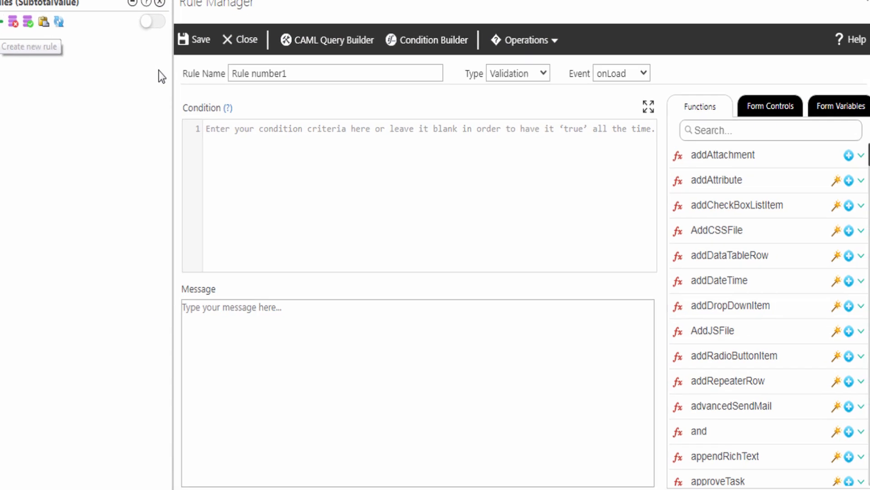
triple_click(192, 51)
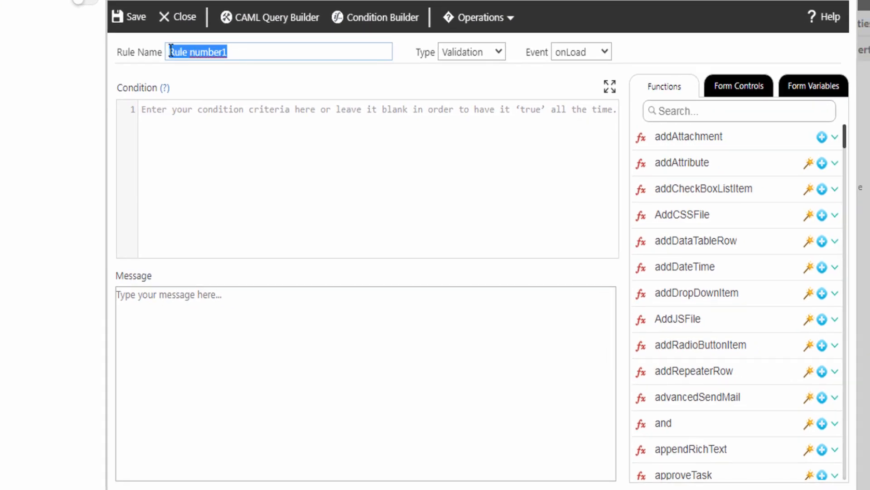
text(Calculate Subtotal)
click(454, 57)
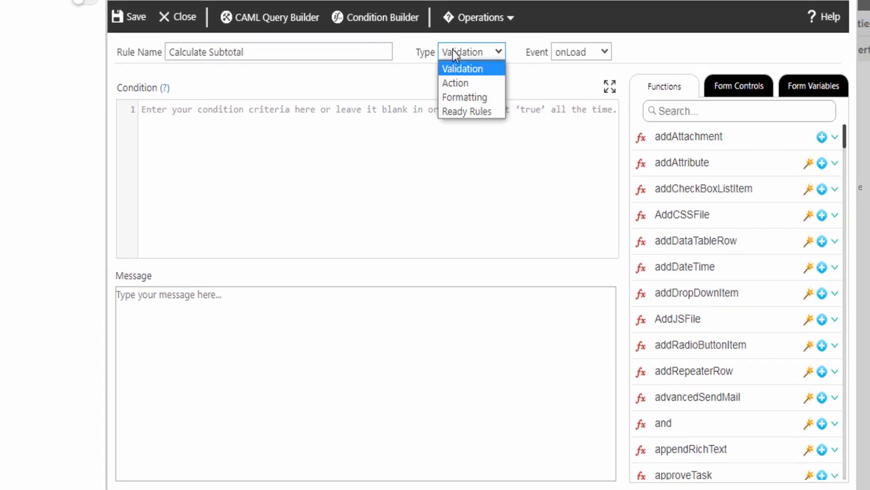
click(463, 82)
click(568, 52)
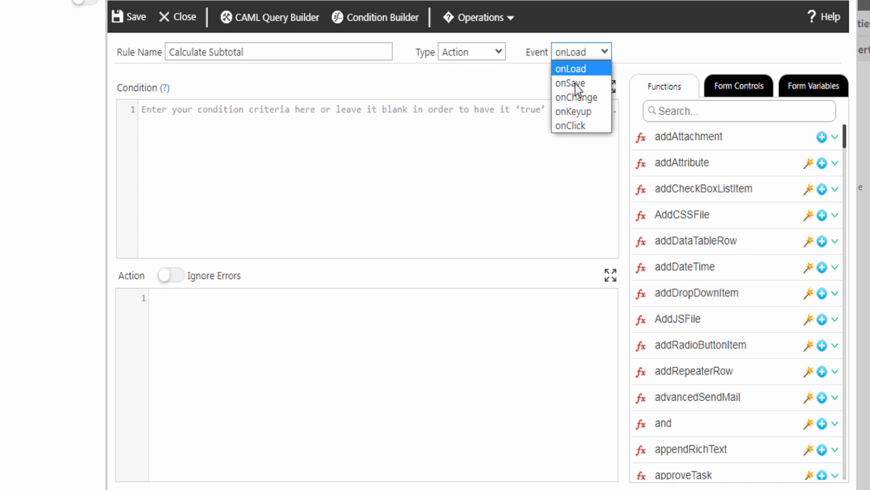
click(574, 111)
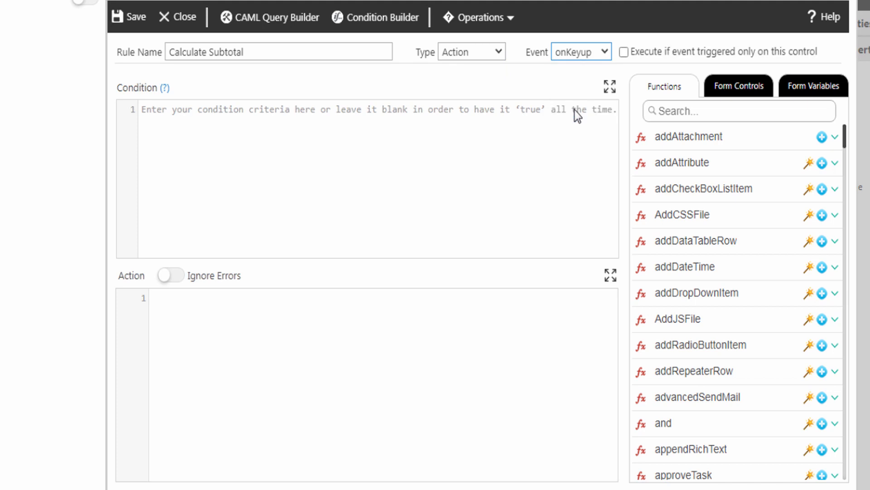
Step: Insert setValue into the action code with SubtotalValue as the target control
click(184, 311)
text(setv)
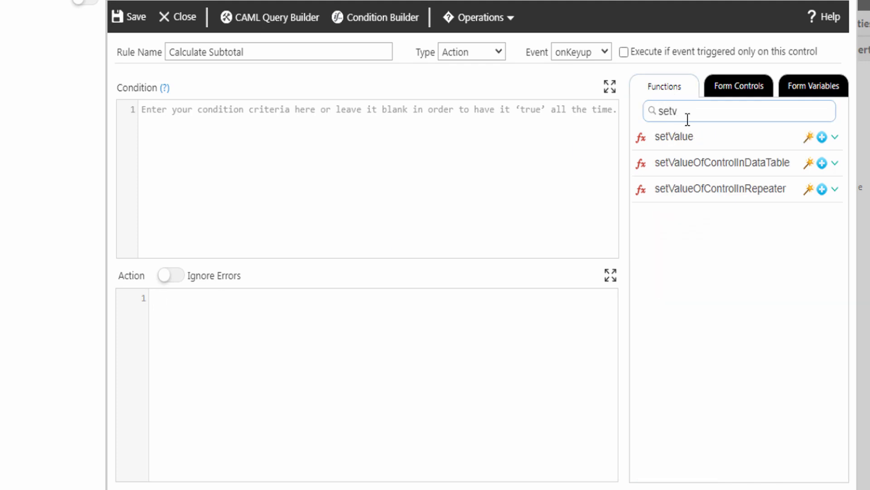
click(822, 137)
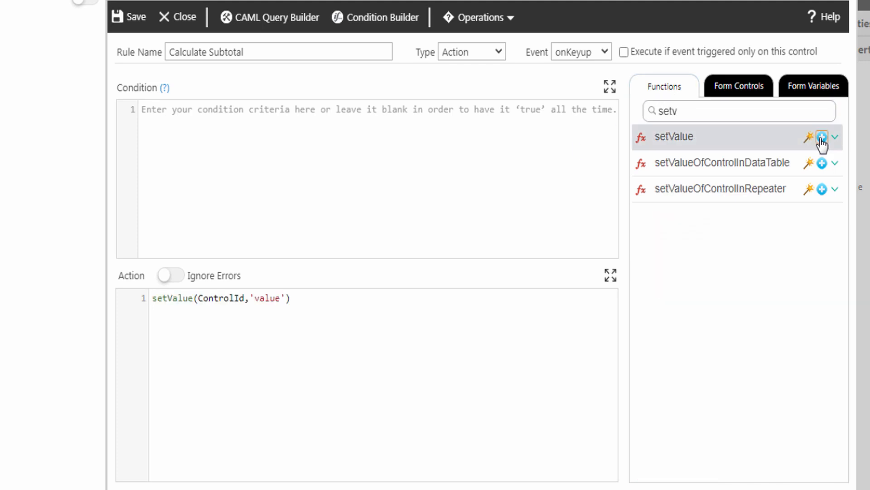
double_click(229, 297)
click(733, 90)
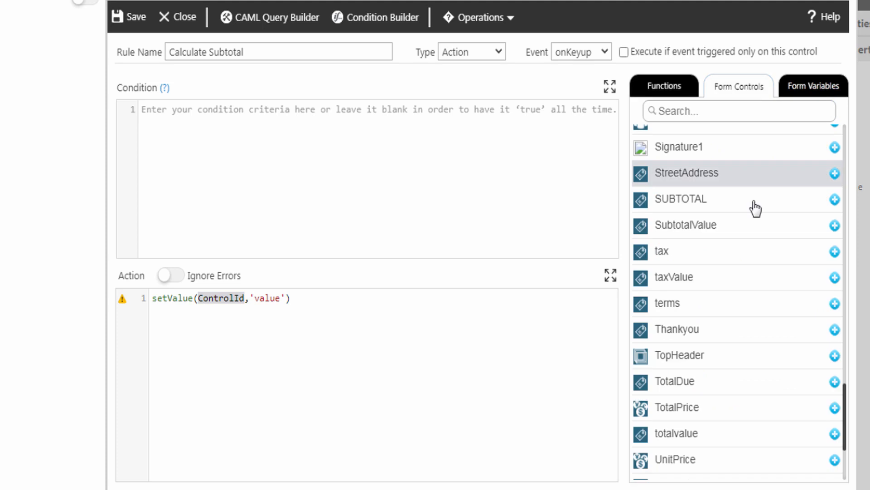
click(834, 227)
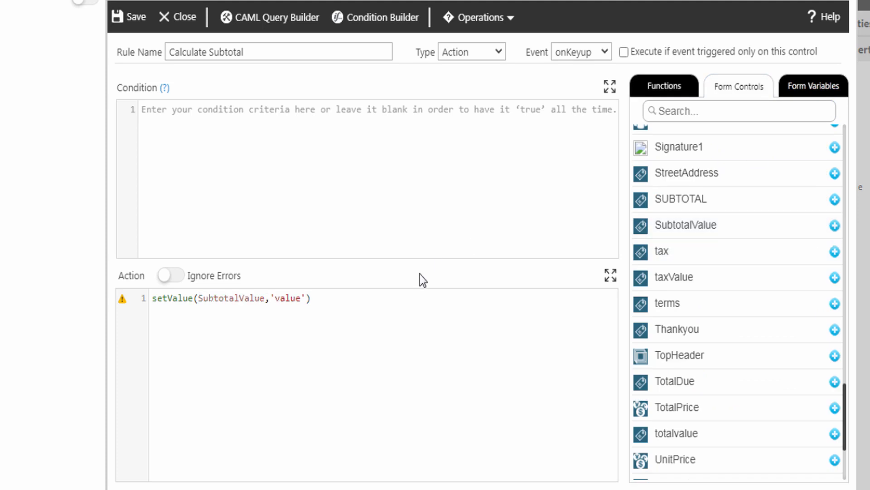
drag(270, 299, 307, 299)
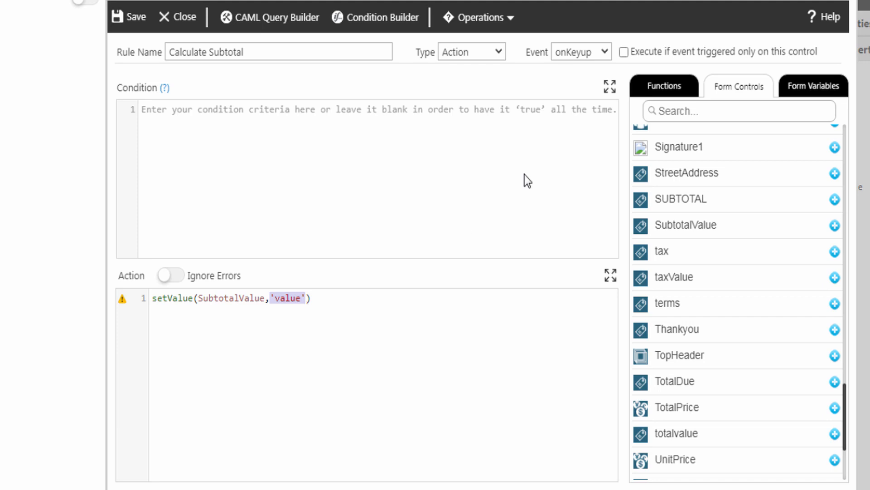
click(657, 89)
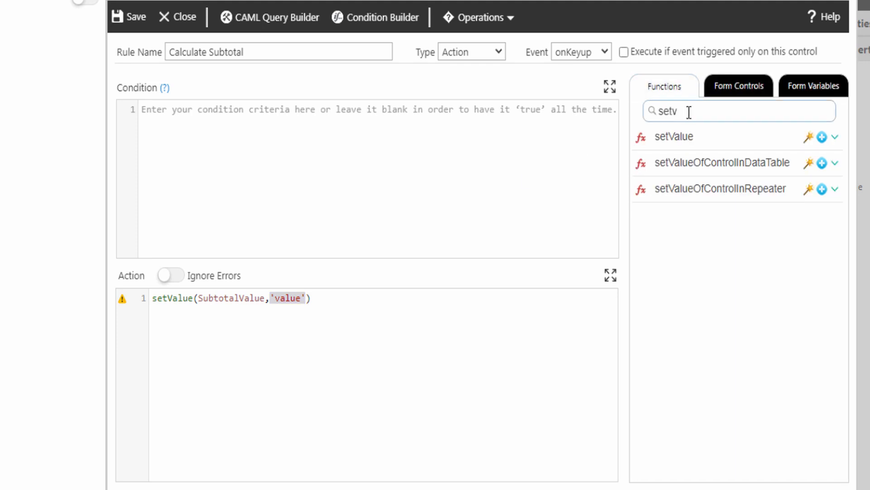
Step: Use the getRepeaterSum wizard to sum TotalPrice over ItemsRepeater as the value
drag(689, 110, 657, 112)
text(getRepeaterSum)
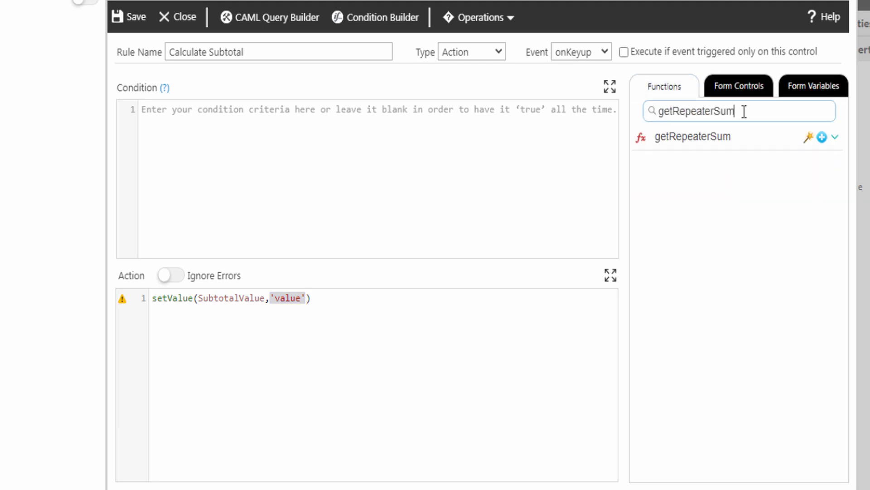
click(834, 138)
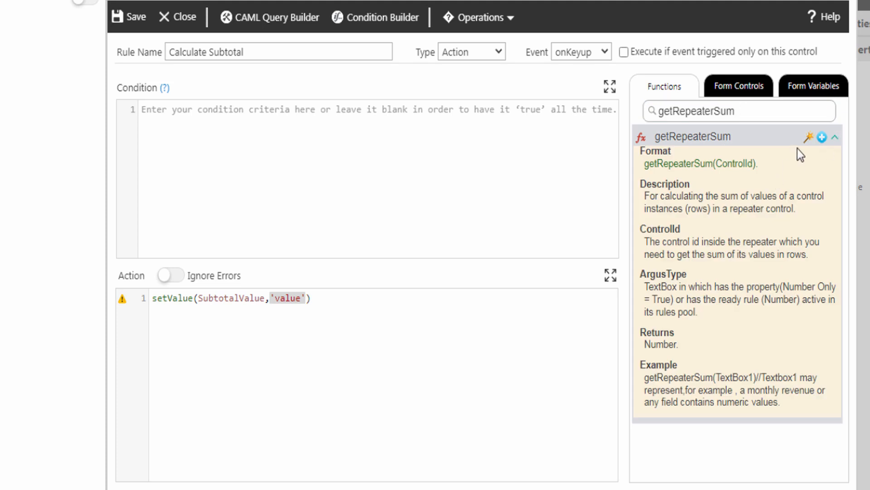
click(809, 137)
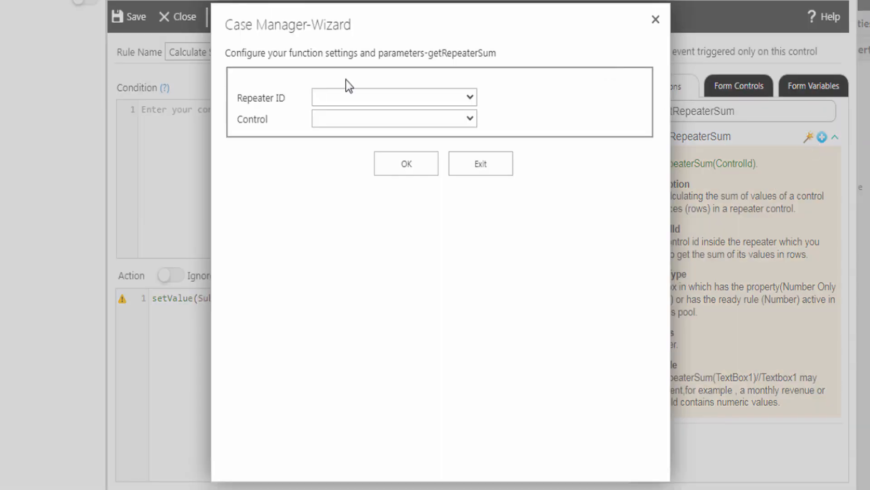
click(335, 99)
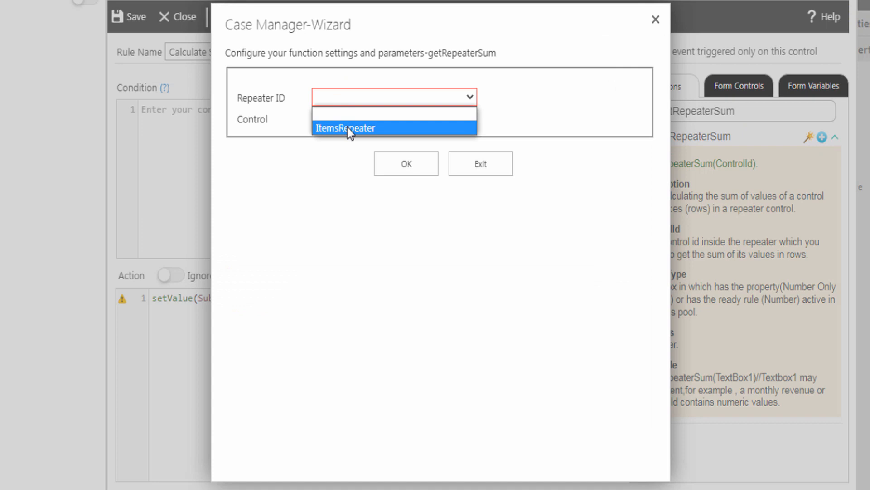
click(349, 129)
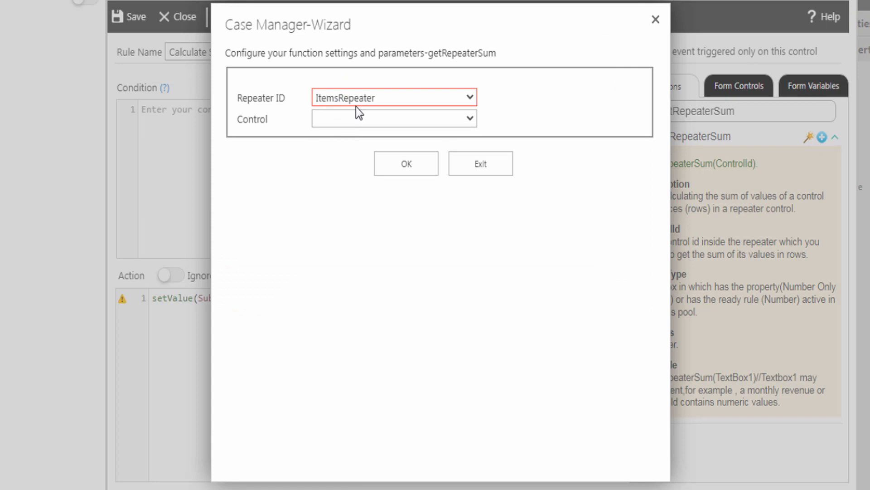
click(332, 121)
click(331, 205)
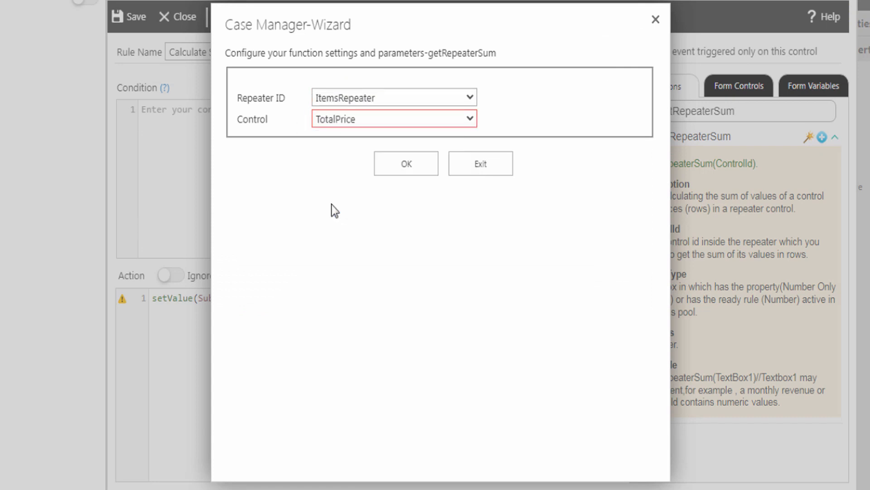
click(408, 166)
Step: End the action line with ';' and save the Calculate Subtotal rule
click(431, 301)
text(;)
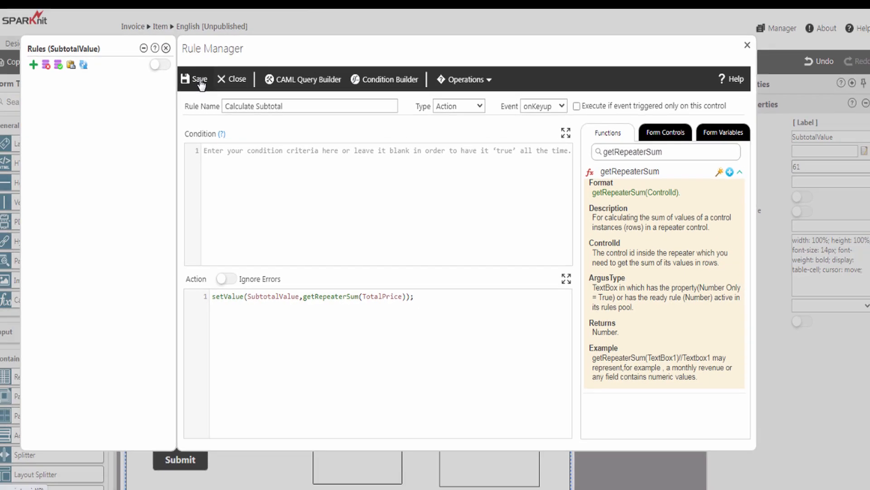
click(201, 83)
click(166, 48)
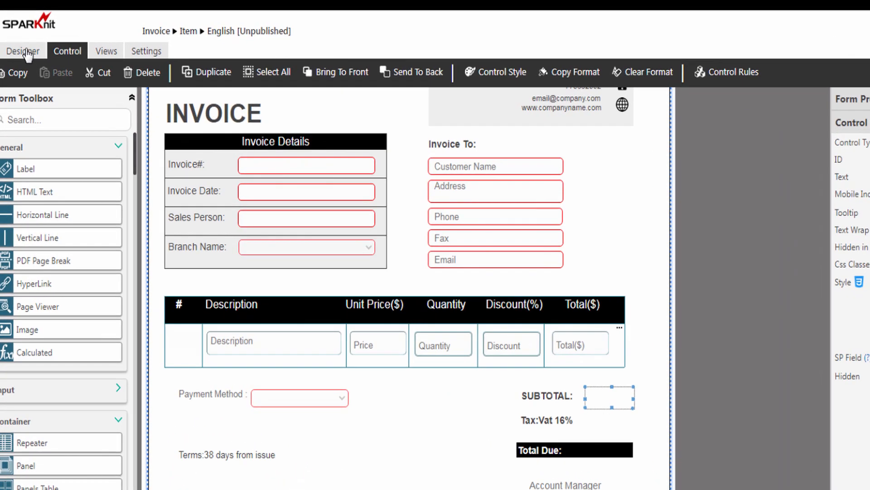
Step: Publish the Invoice form to the Item content type and return to the Invoice list
click(20, 44)
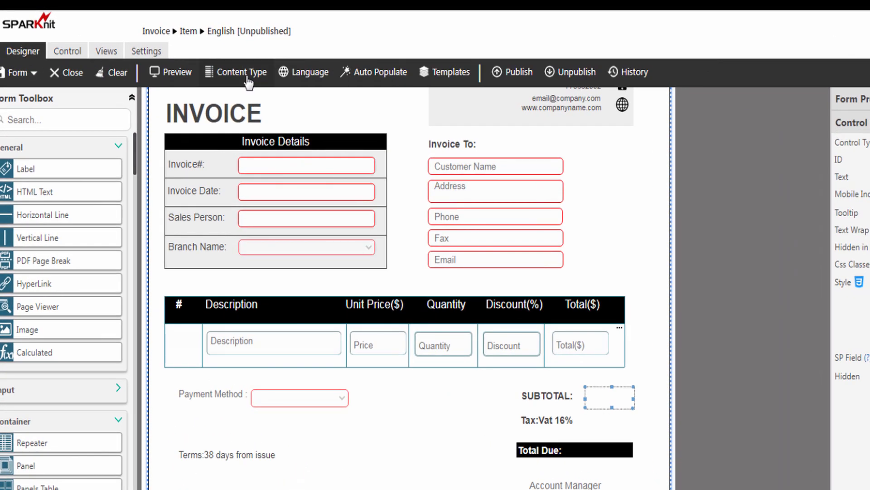
click(517, 73)
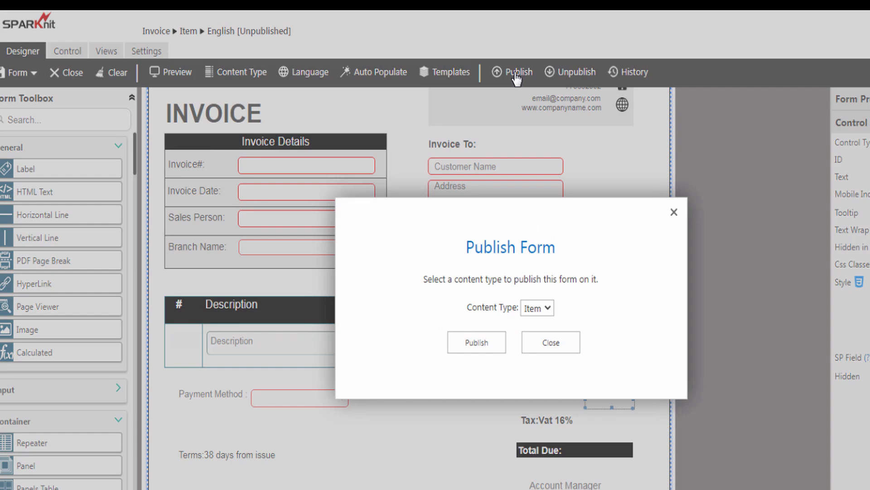
click(475, 341)
click(510, 374)
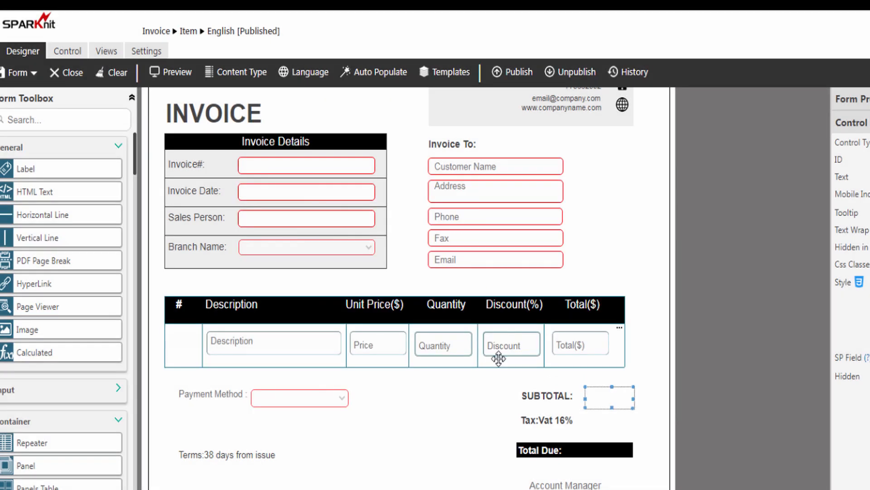
click(156, 32)
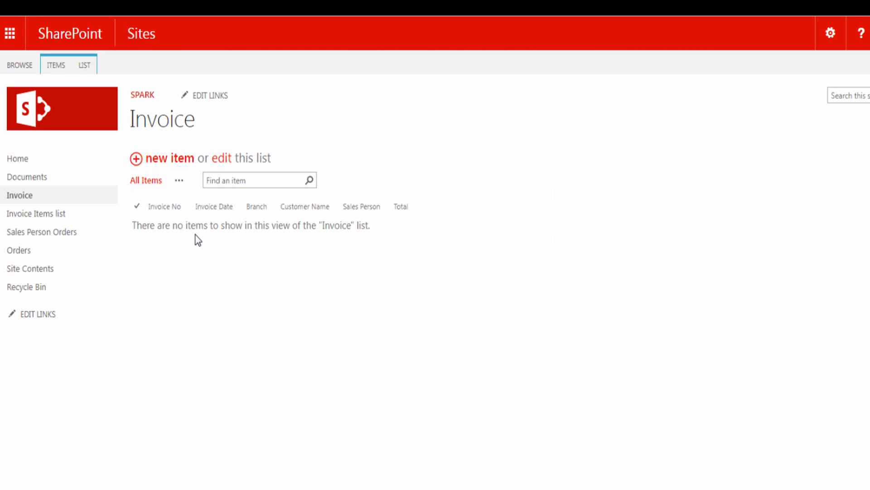
Step: Start a new invoice with item 1: Microsoft Keyboard, $150.00, quantity 3, discount 0
click(168, 158)
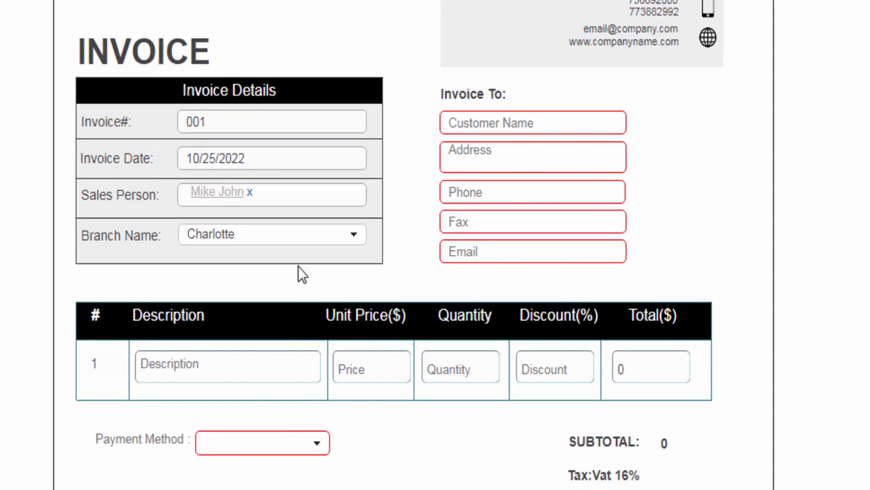
scroll(298, 266, down, 4)
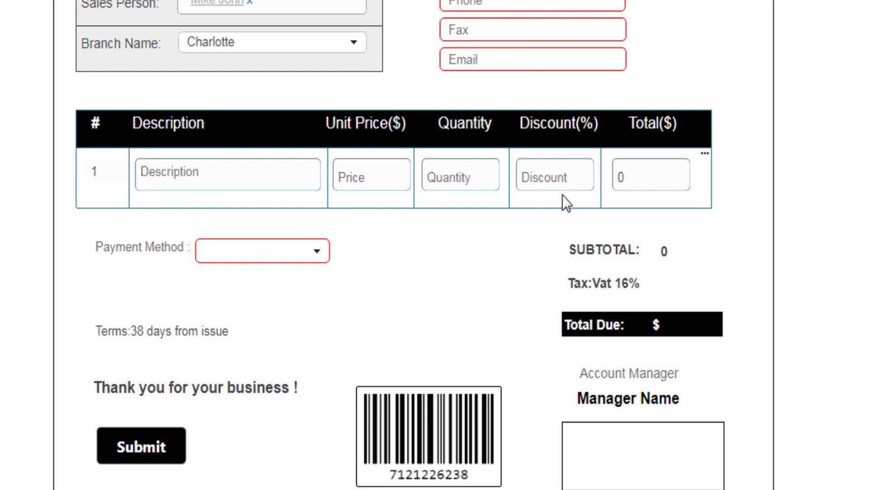
click(174, 180)
text(Microsoft Keyboard)
click(352, 176)
text($150.00)
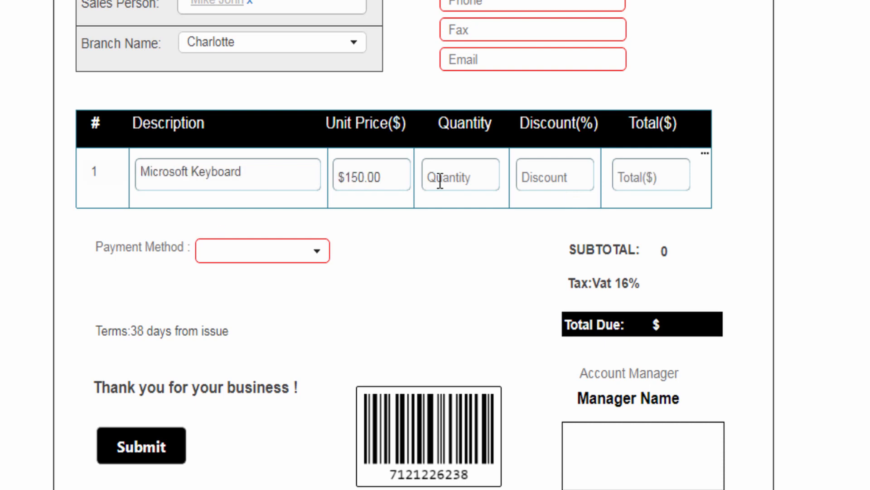
click(441, 181)
text(3)
click(537, 182)
text(0)
Step: Add a second item row: Printer HP, $600, quantity 1, discount 15
click(705, 154)
click(718, 166)
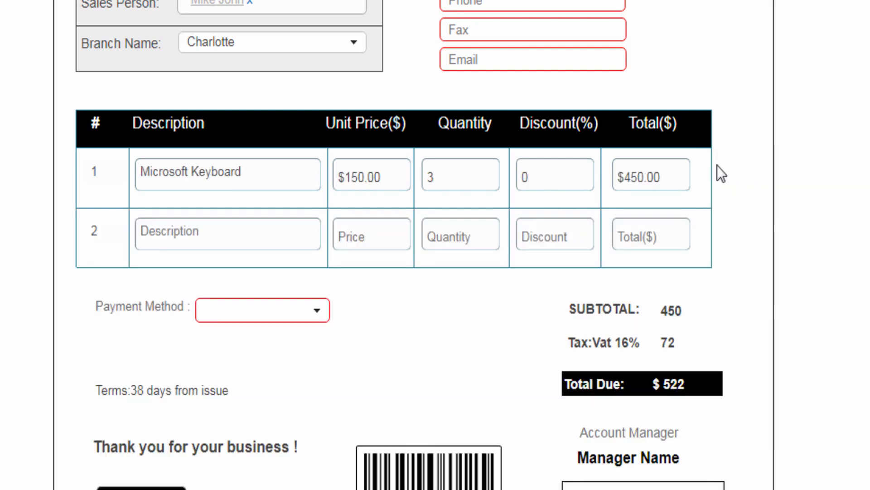
click(208, 234)
text(Printer HP)
click(344, 236)
text($600)
click(431, 236)
text(1)
click(528, 238)
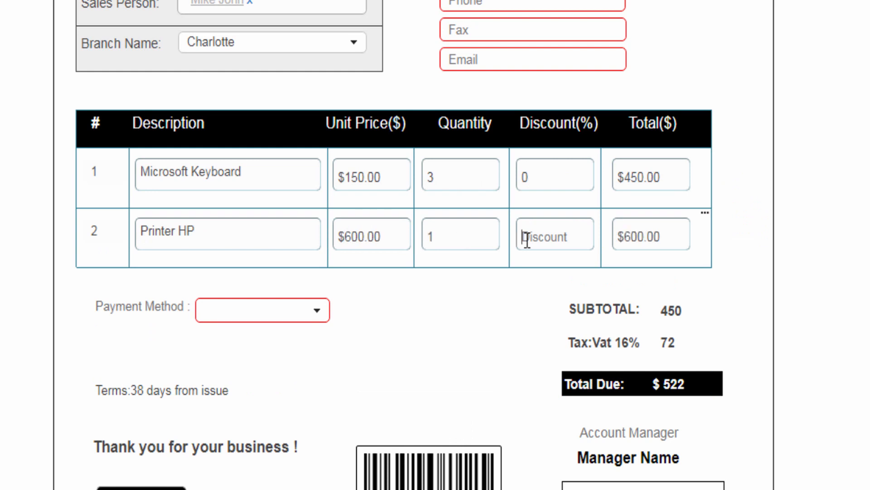
text(15)
Step: Add a third item row: Lenovo V530s, $1000, quantity 1, discount 20
click(705, 212)
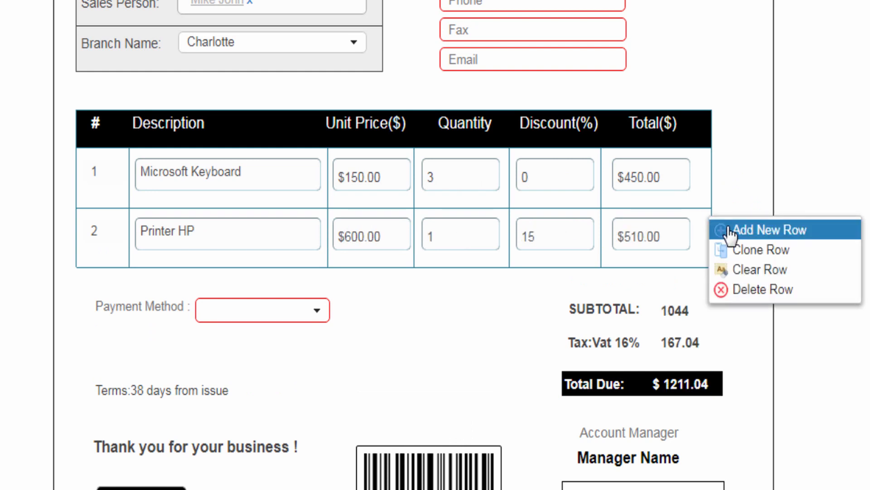
click(729, 229)
click(213, 292)
text(Lenovo V530s)
click(354, 295)
text($1000)
click(429, 295)
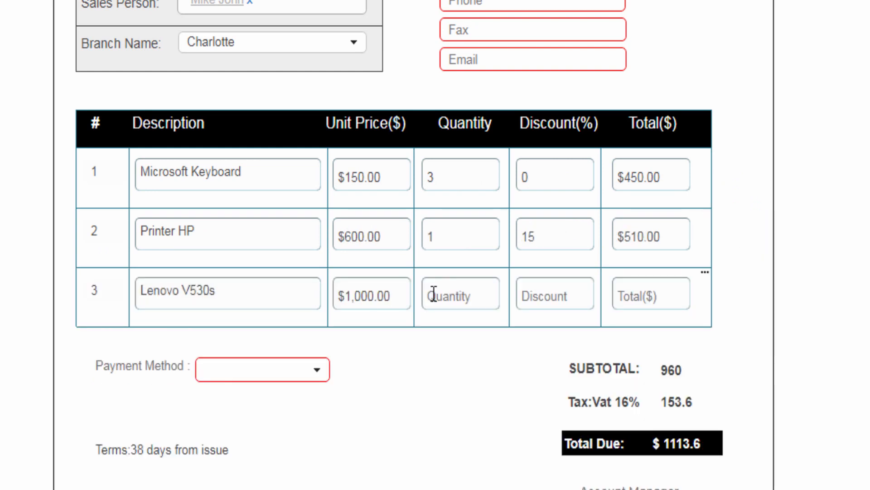
text(1)
click(537, 299)
text(20)
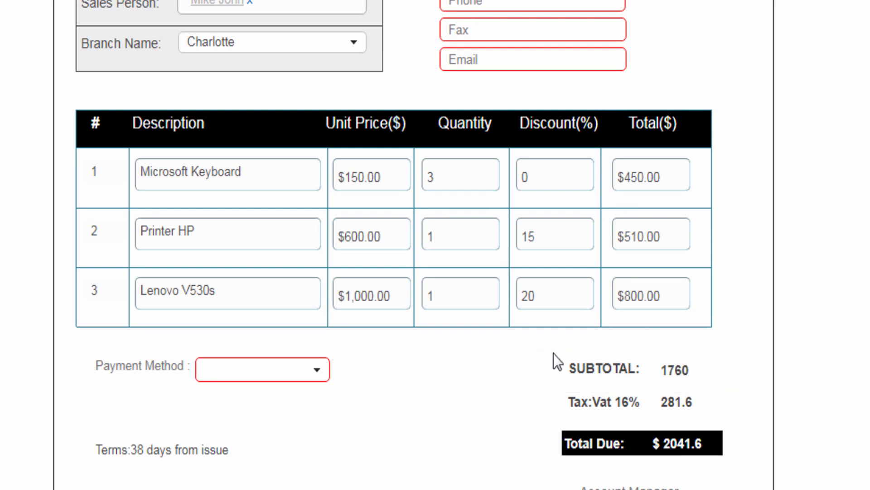
Step: Fill in the customer's name, address, phone number, fax number and e-mail
click(456, 53)
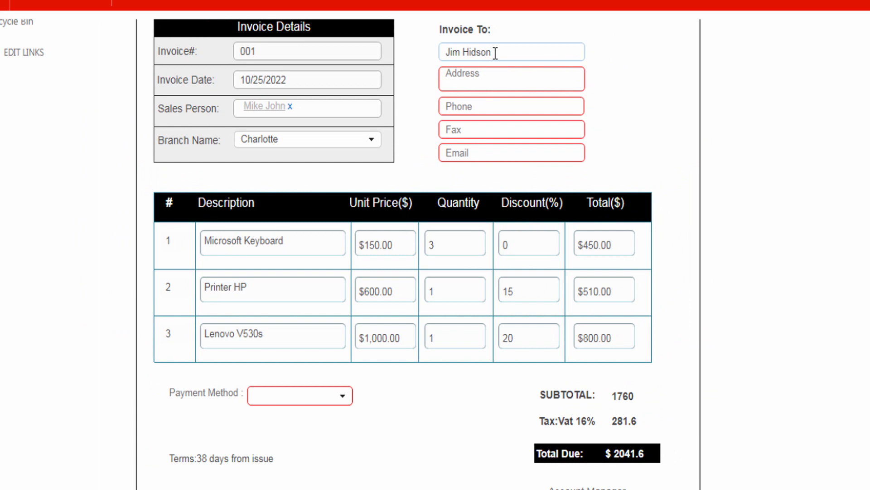
click(472, 77)
click(470, 105)
text(+1(888)888-8888)
click(501, 131)
text(+1(888)888-8888)
click(499, 153)
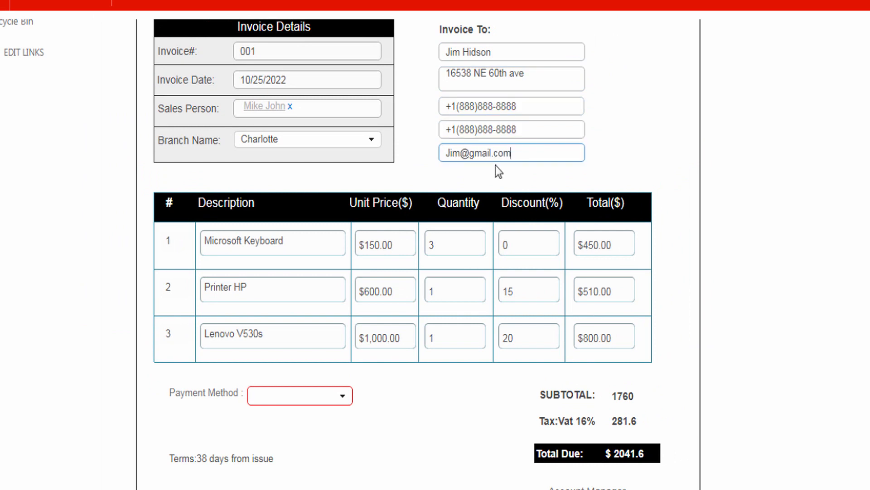
Step: Choose Cash as the payment method and submit the invoice
click(318, 399)
click(263, 414)
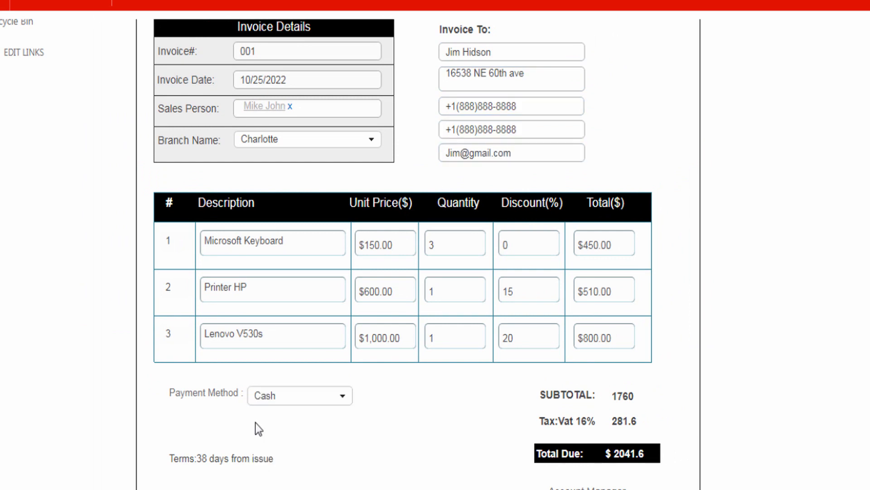
scroll(255, 423, down, 3)
click(205, 394)
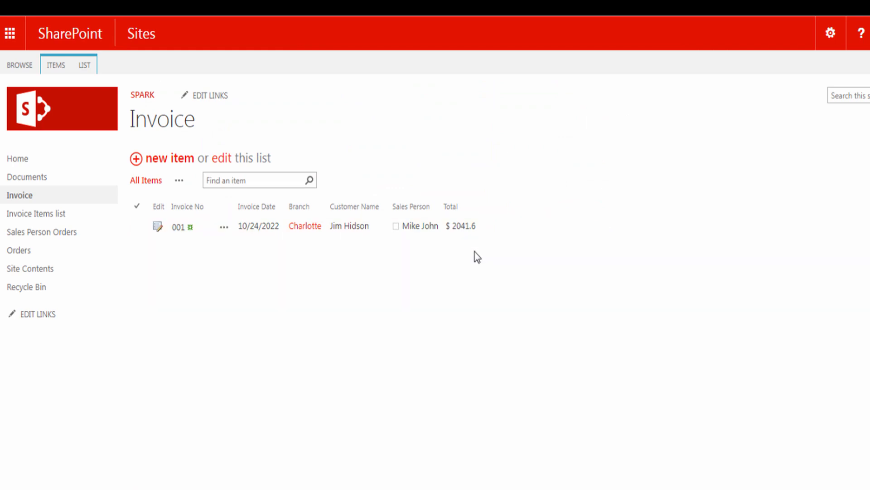
Step: Open the Invoice Items list, then page to the next order rows in the Sales Person Orders example
click(39, 214)
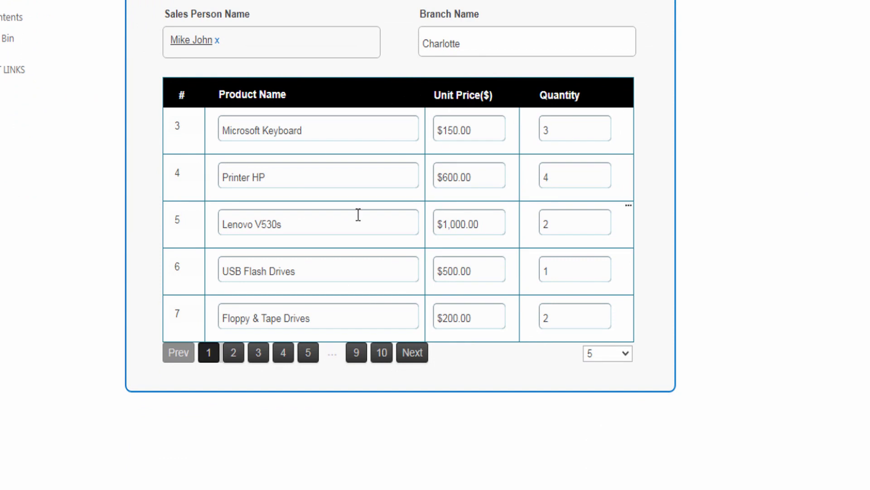
click(414, 356)
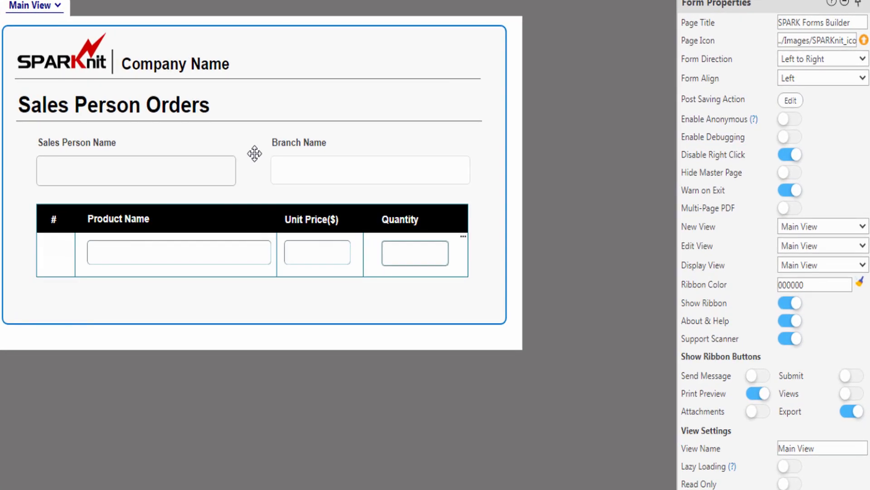
Step: Map the orders repeater to the Orders list with the Read operation and launch the CAML query builder
click(457, 265)
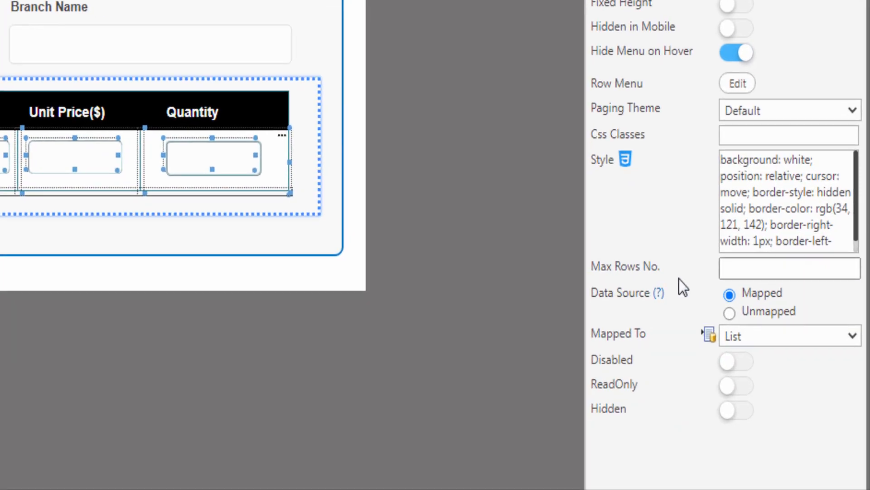
click(710, 336)
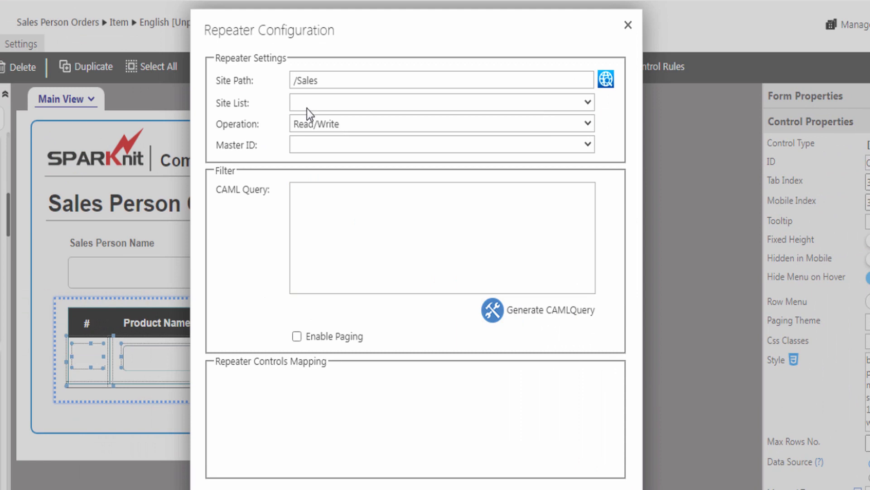
click(312, 104)
click(314, 258)
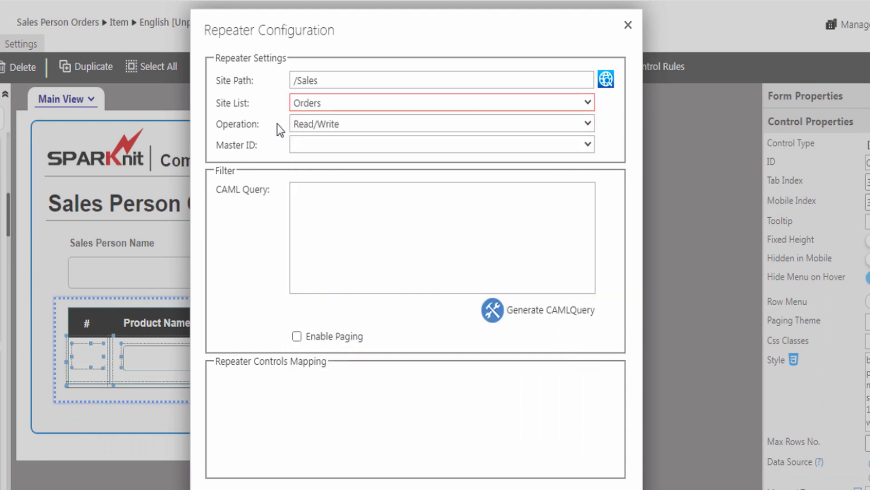
click(318, 124)
click(304, 153)
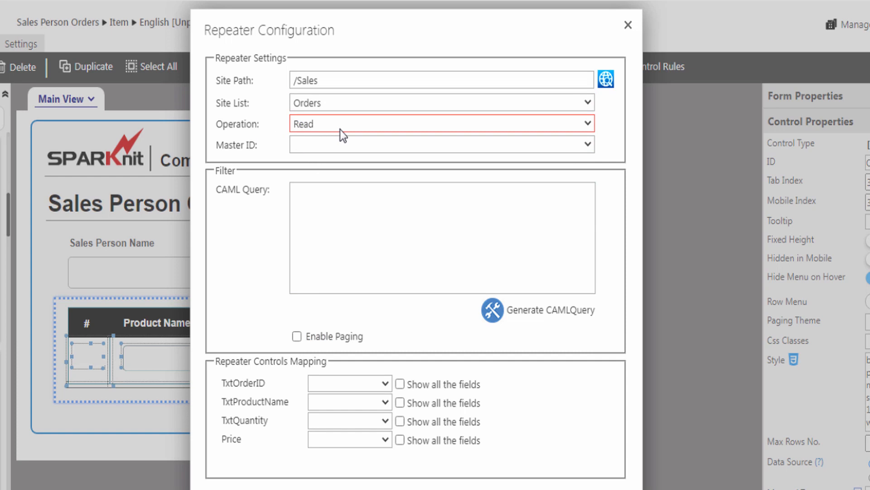
click(307, 227)
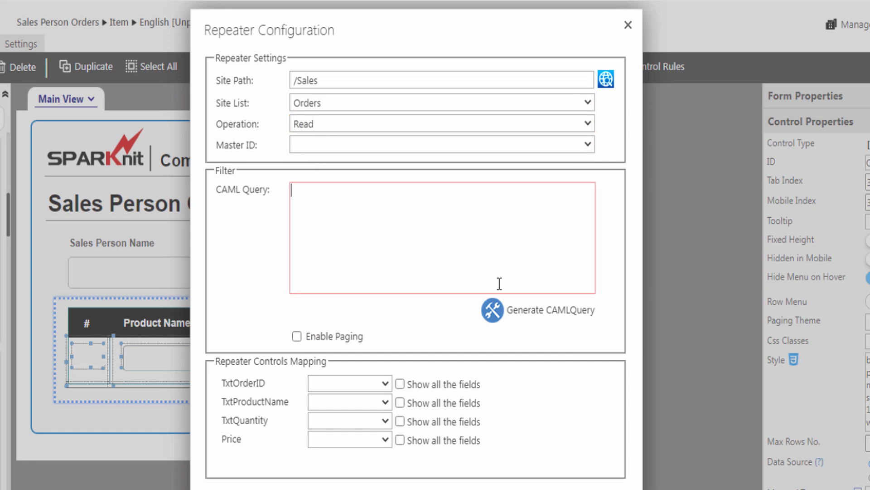
click(536, 320)
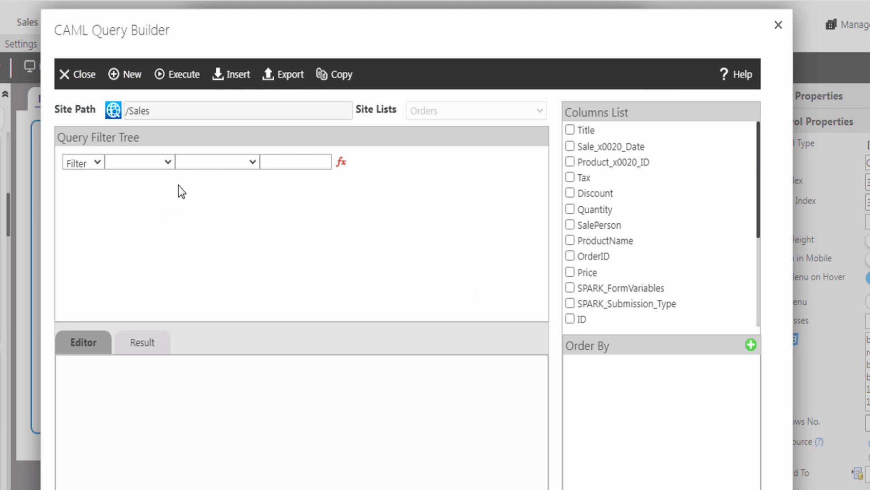
Step: Build a Price Greater Than 200 filter and insert it into the repeater's CAML query
click(143, 162)
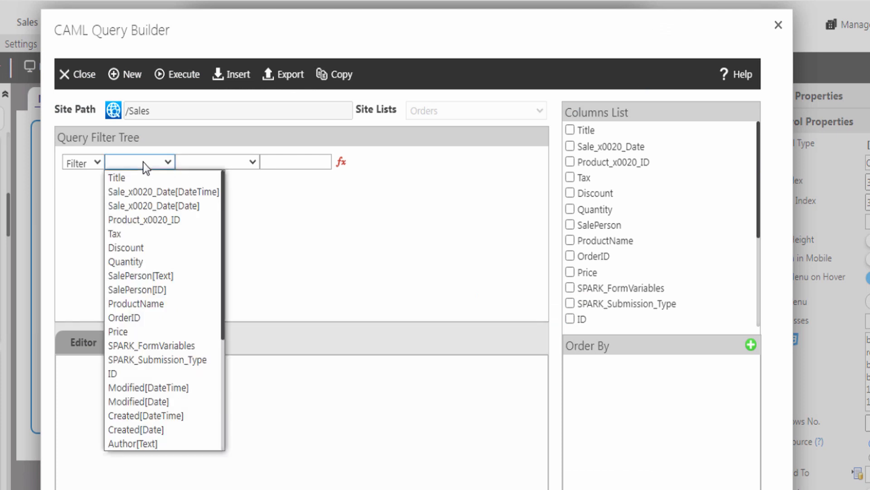
click(116, 331)
click(197, 165)
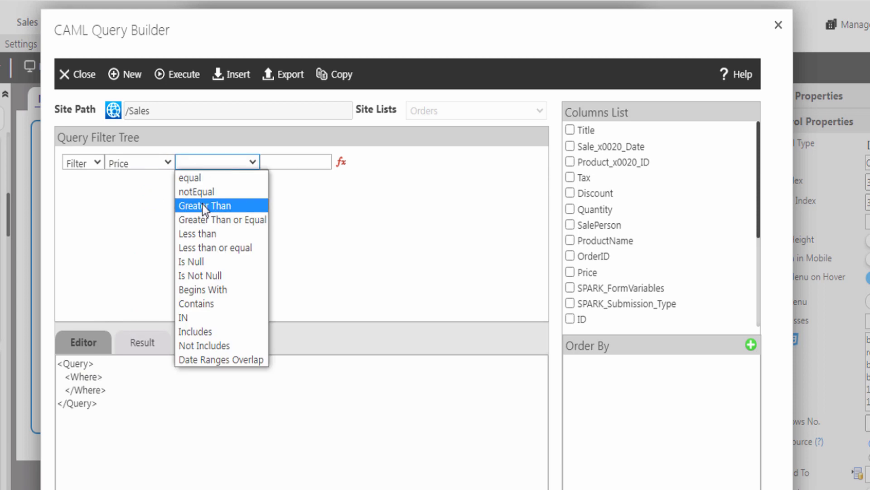
click(202, 205)
click(284, 162)
text(200)
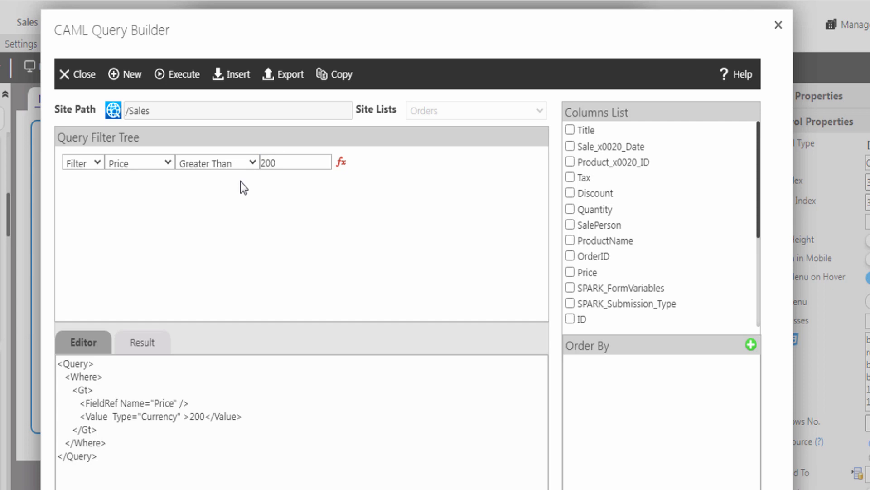
click(241, 78)
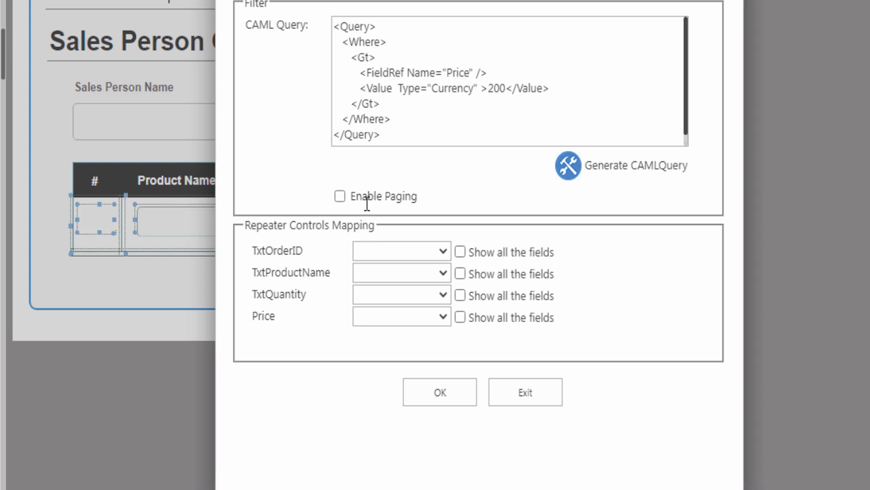
Step: Enable repeater paging with 5,10,15 rows per page
click(340, 197)
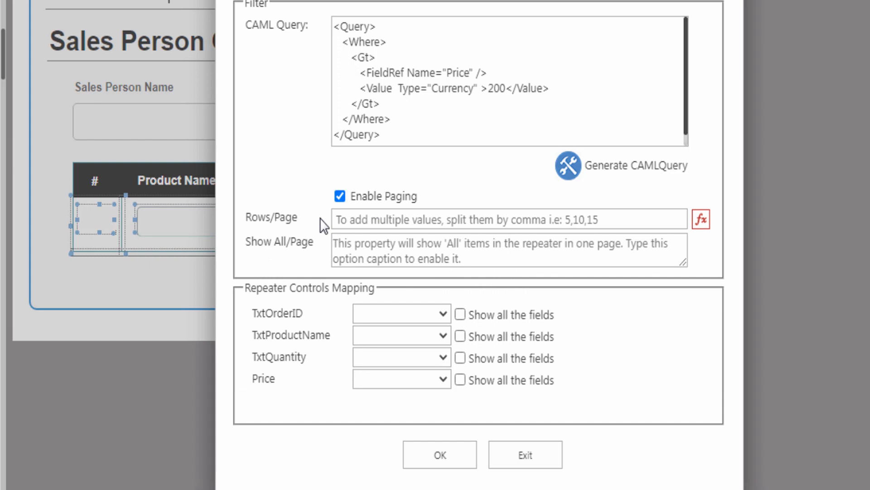
click(351, 220)
text(5,10,15)
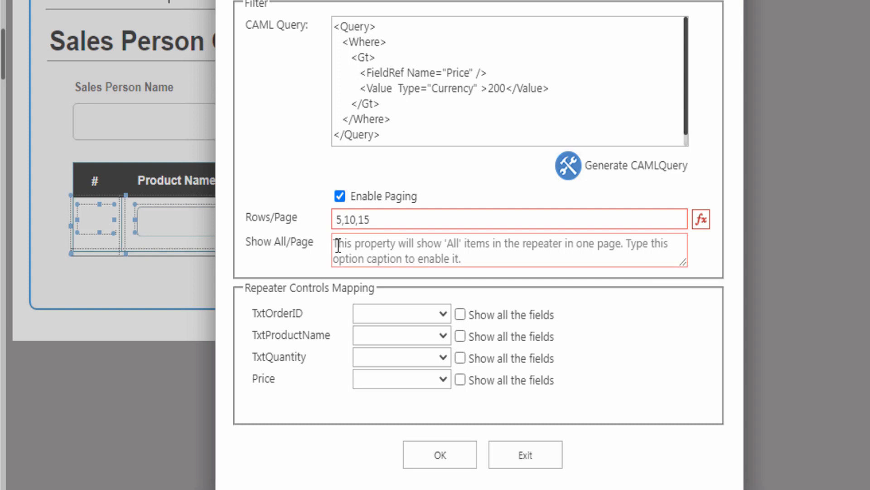
Step: Map TxtOrderID, TxtProductName, TxtQuantity and Price to the OrderID, ProductName, Quantity and Price columns
click(399, 313)
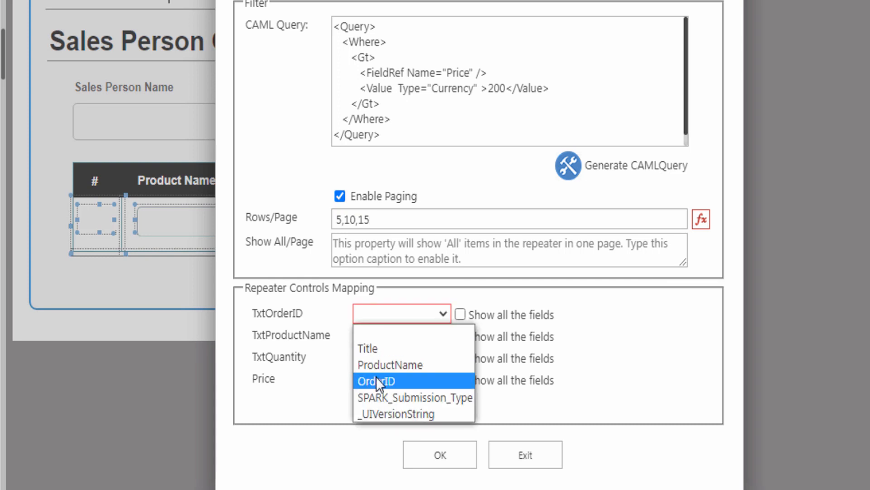
click(376, 378)
click(380, 336)
click(381, 386)
click(399, 358)
click(384, 440)
click(399, 379)
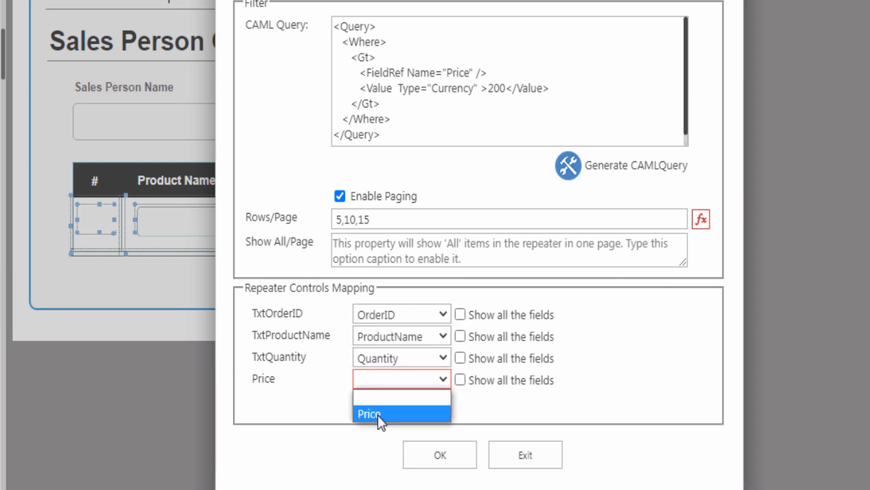
click(377, 413)
click(439, 454)
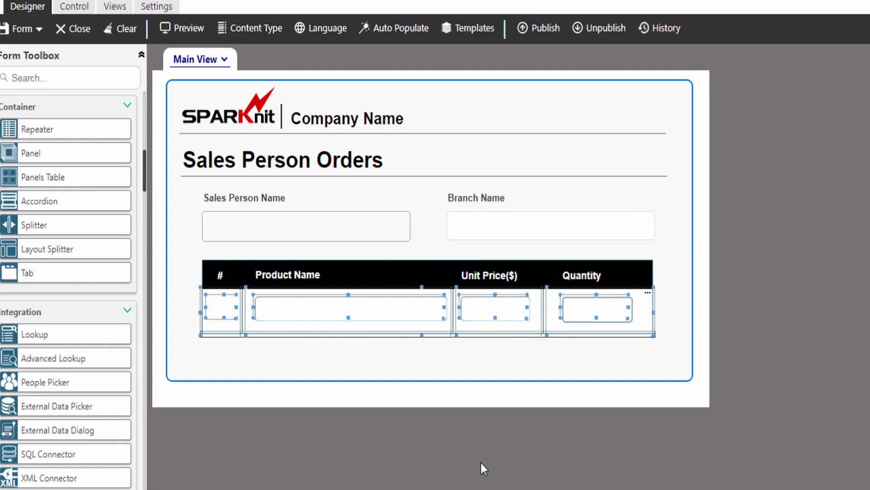
click(362, 232)
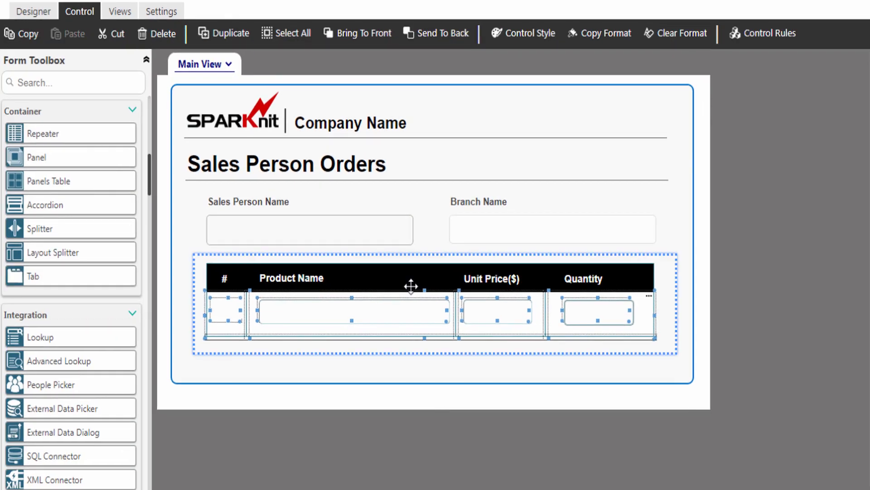
click(31, 13)
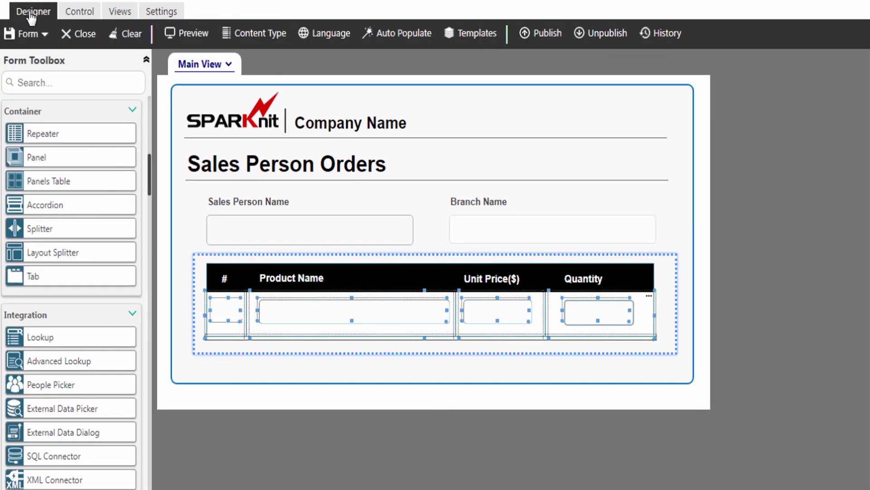
click(191, 35)
scroll(228, 266, down, 3)
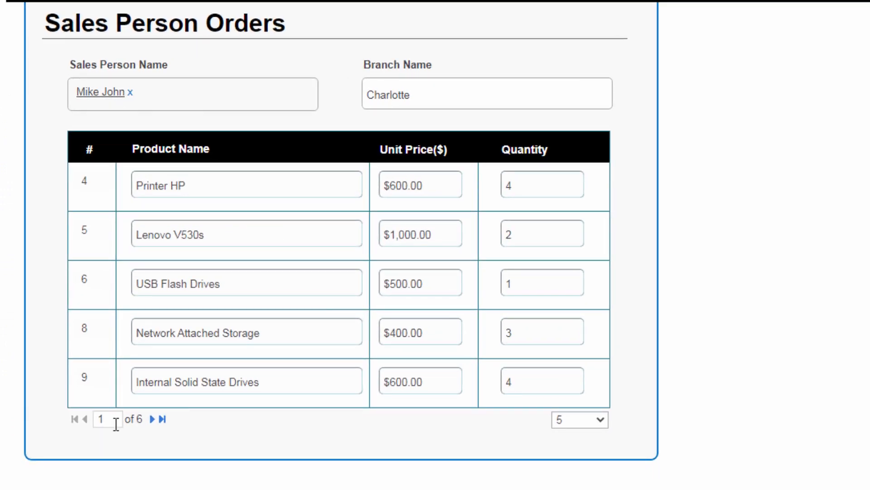
click(152, 419)
click(162, 420)
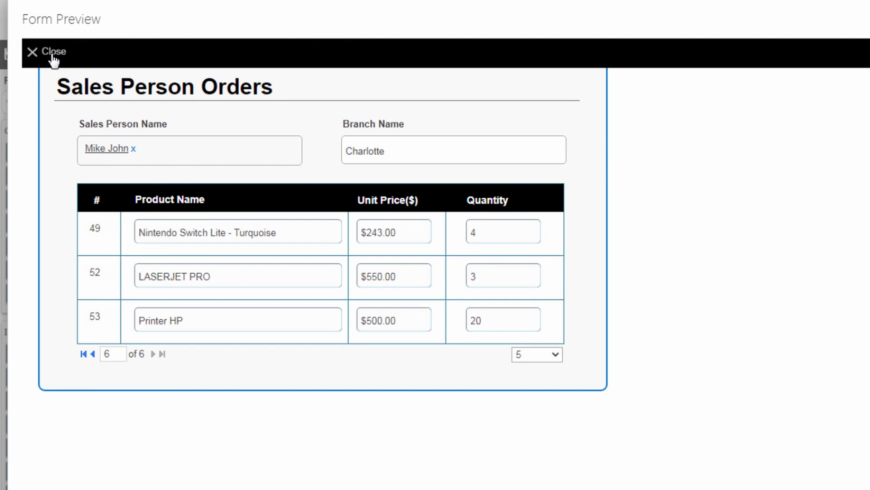
click(53, 52)
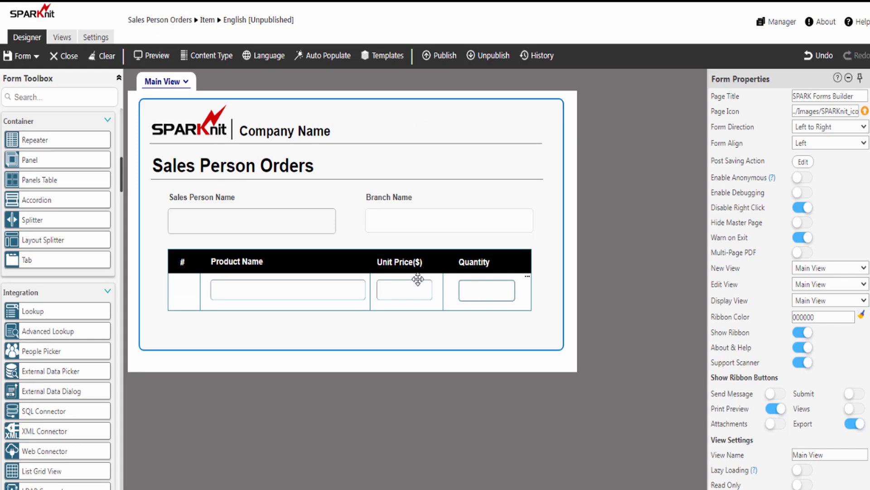
Step: Set the orders repeater's Paging Theme to Dark and preview the form
click(523, 305)
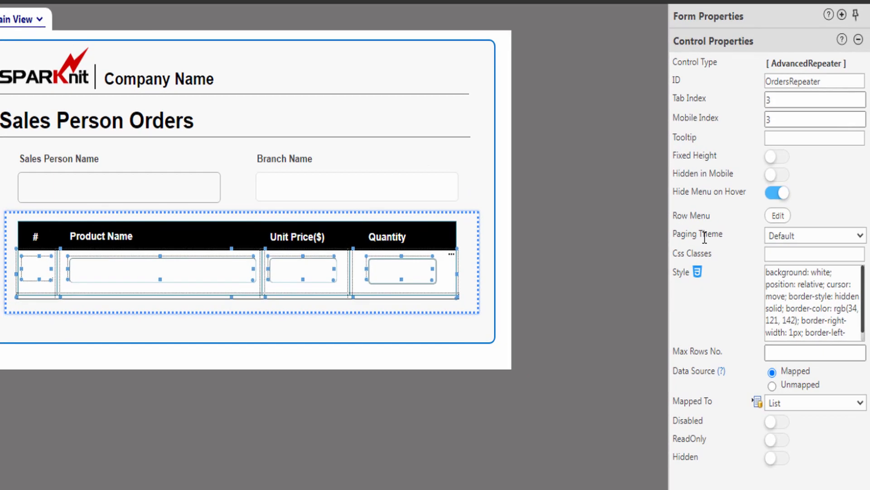
click(793, 235)
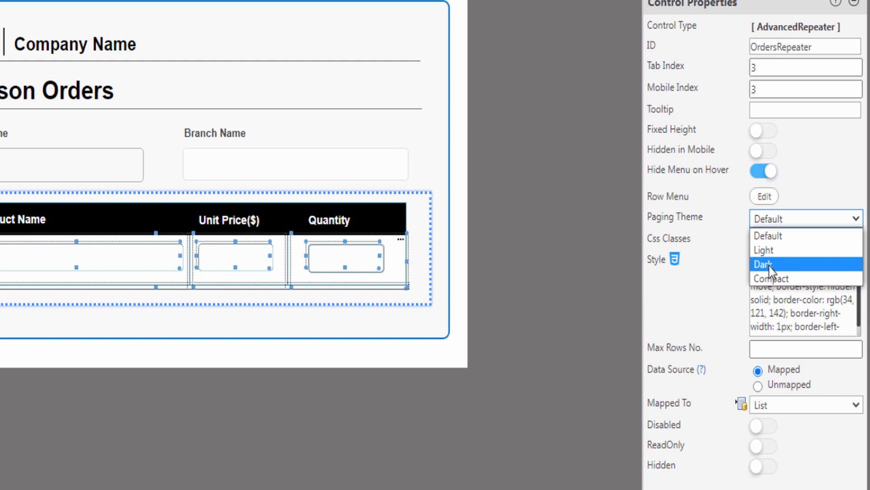
click(782, 278)
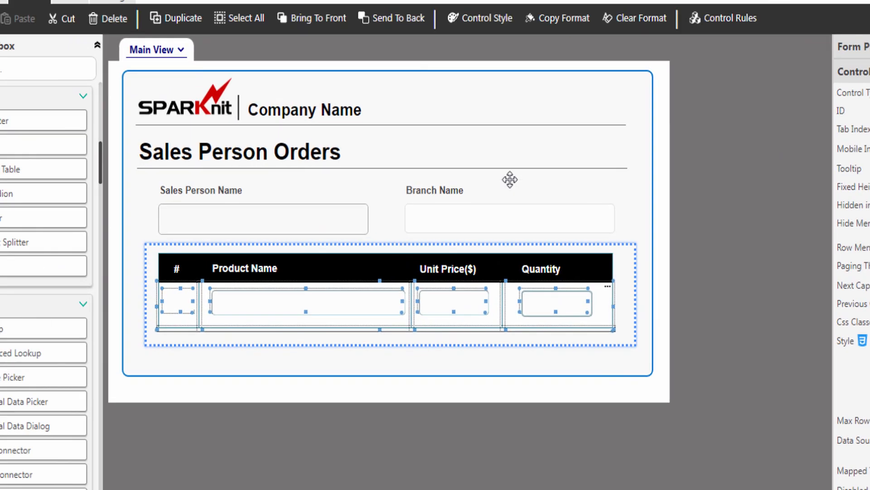
click(38, 14)
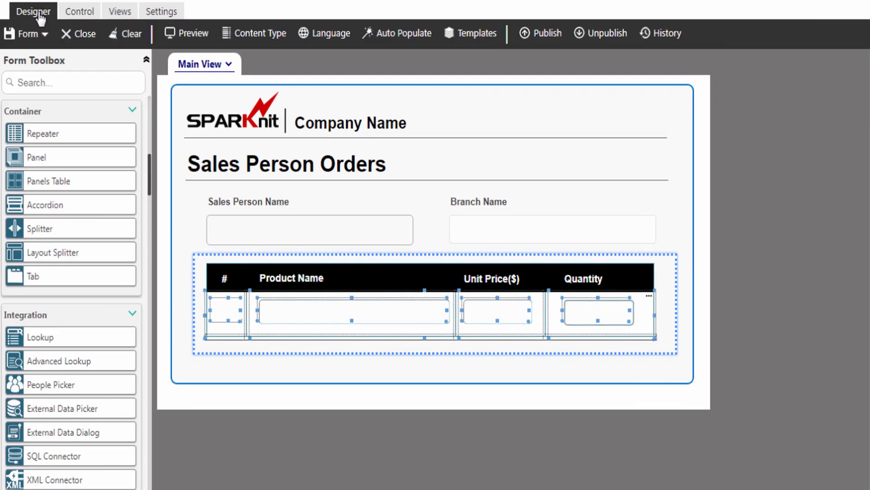
click(191, 40)
Step: Page through the previewed orders using the page 2 and Next buttons
scroll(255, 269, down, 1)
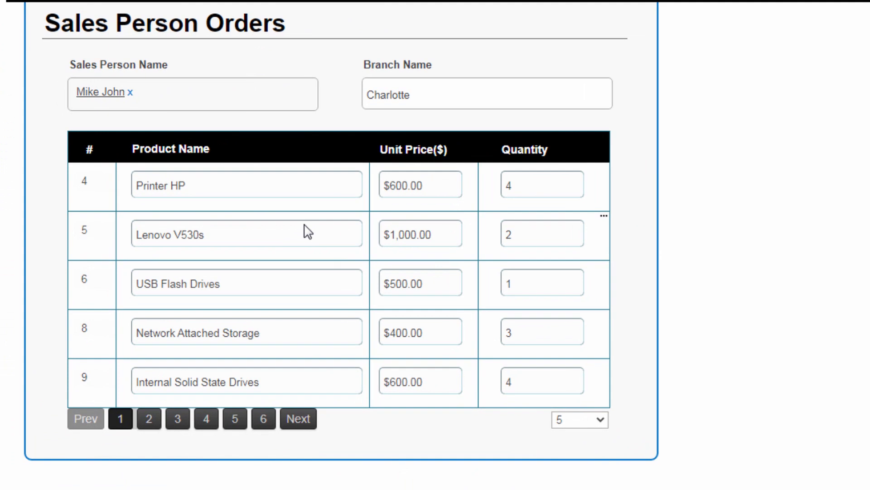
click(149, 419)
click(300, 420)
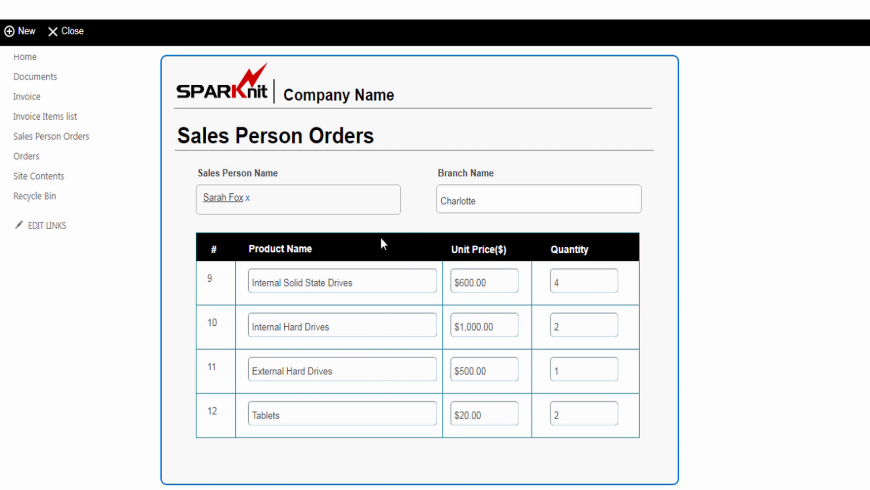
Step: Clear the chosen sales person, then add a new Control Rule to the Sales Person Name field
click(248, 198)
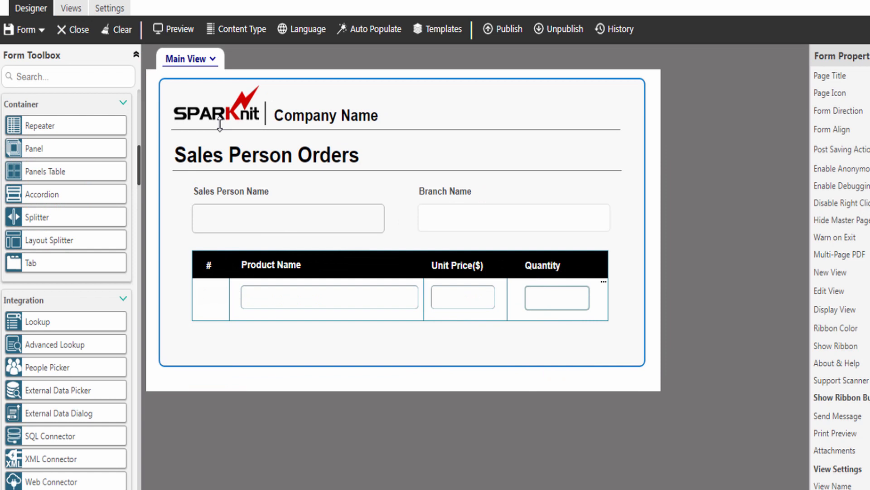
click(256, 218)
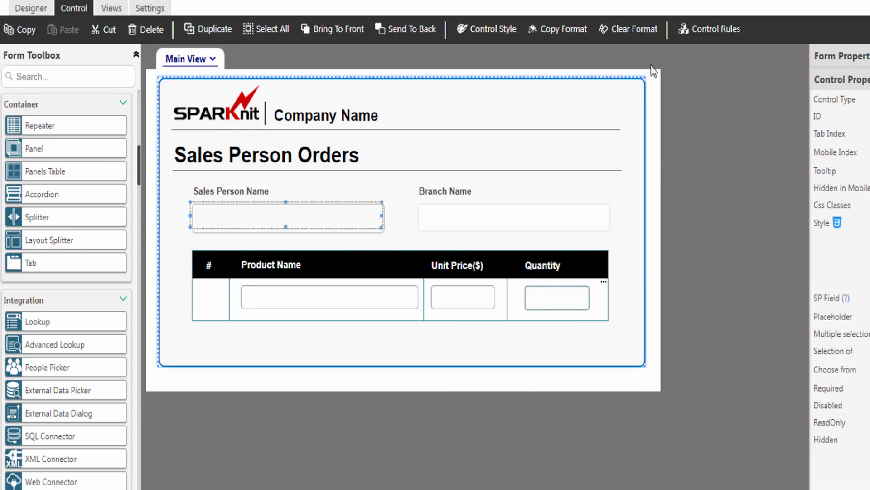
click(713, 33)
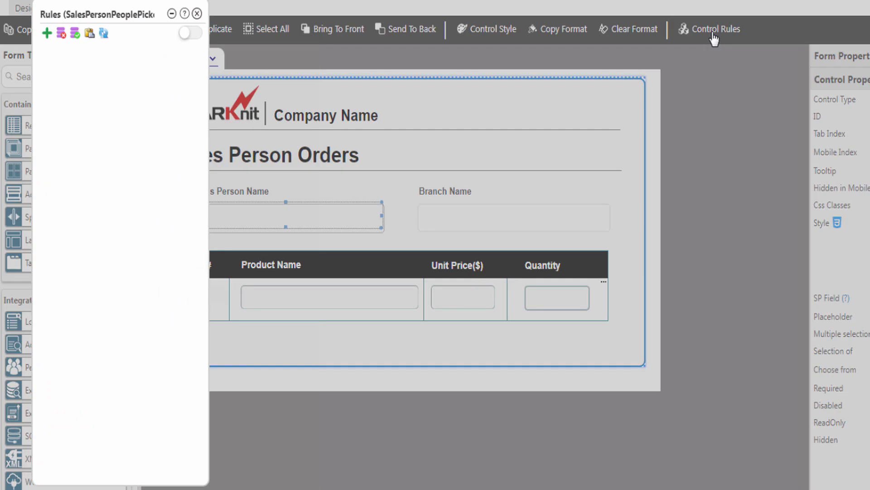
click(47, 34)
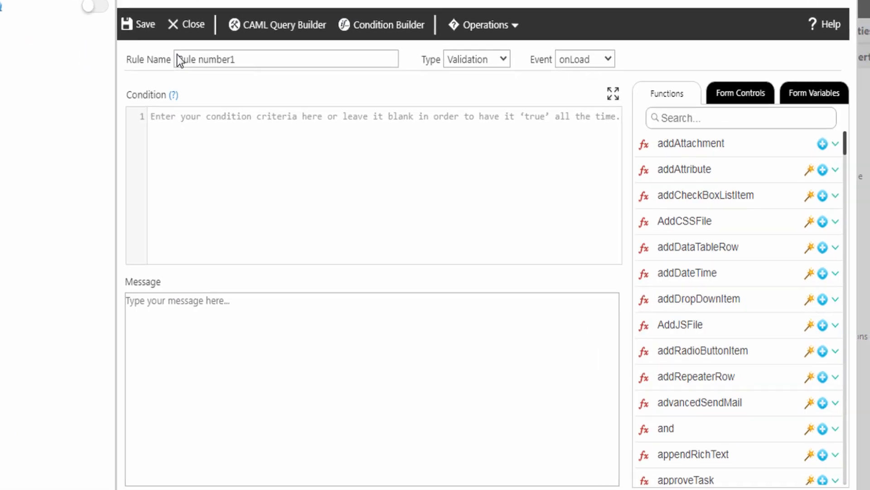
Step: Rename the rule to populateRepeaterFromList and make it an onChange Action
drag(314, 82, 265, 82)
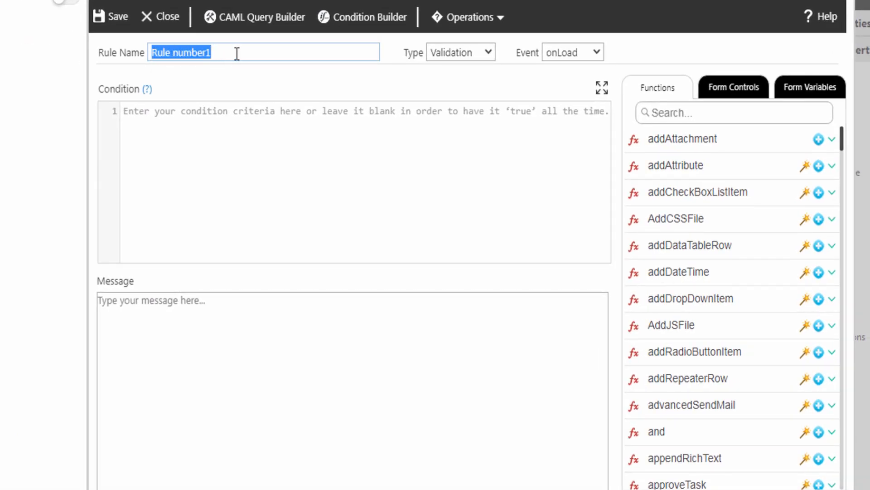
text(populateRepeaterFromList)
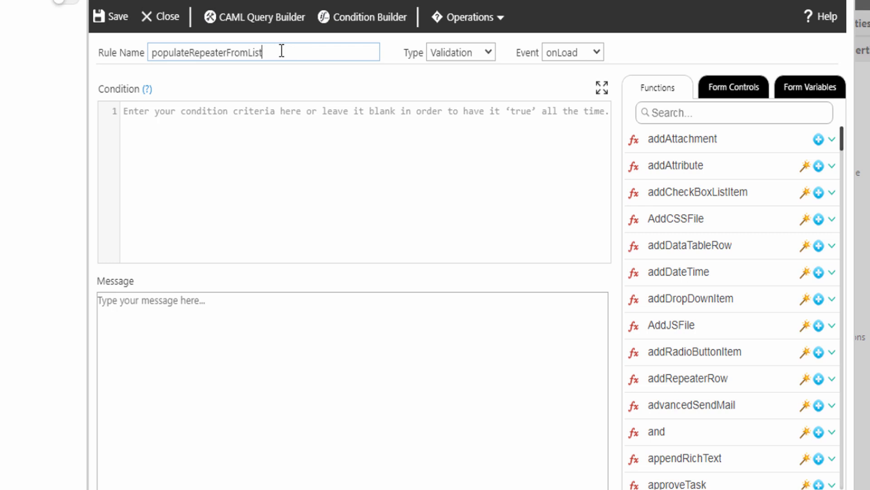
click(444, 55)
click(445, 84)
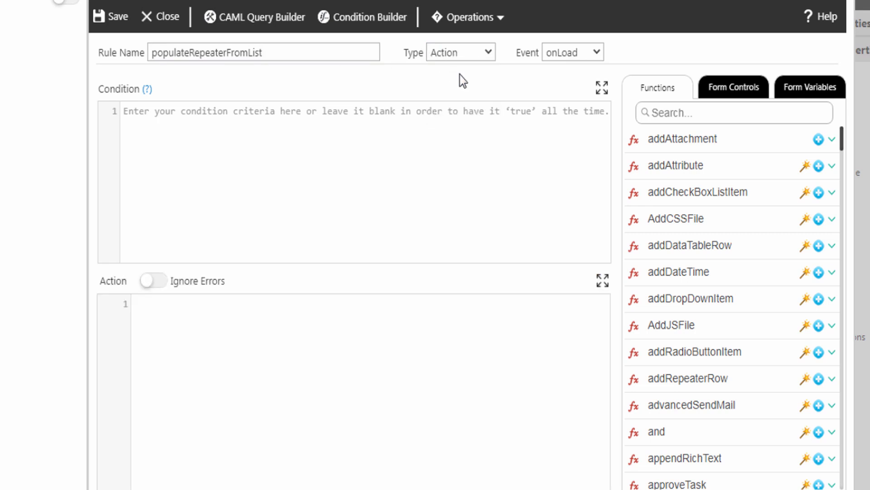
click(568, 54)
click(566, 96)
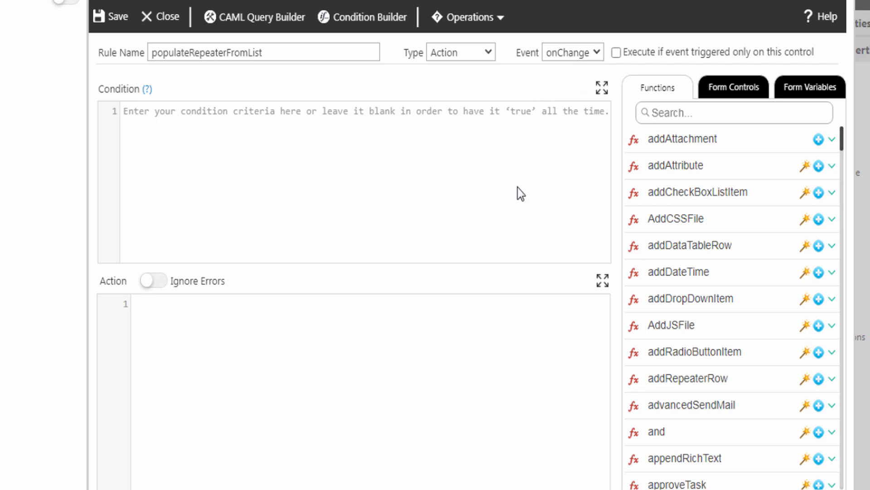
Step: Look up the populateRepeaterFromList function and launch its Function Wizard
text(populateRepeaterFromList)
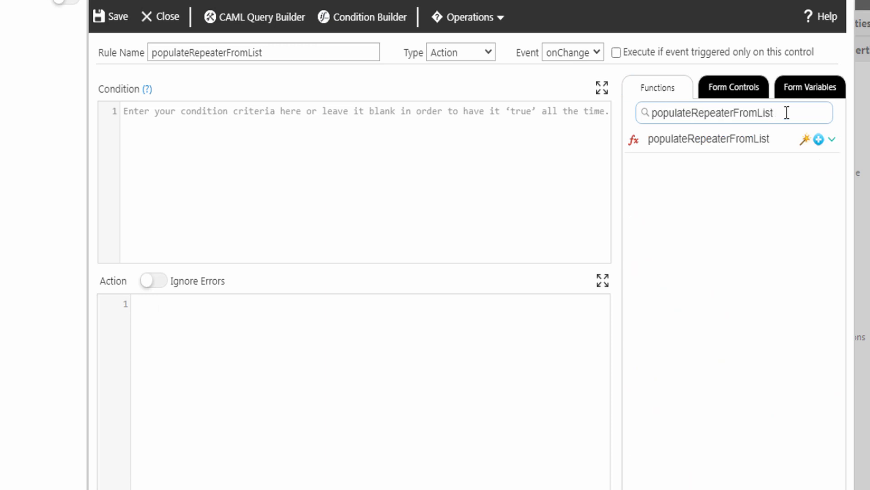
click(831, 140)
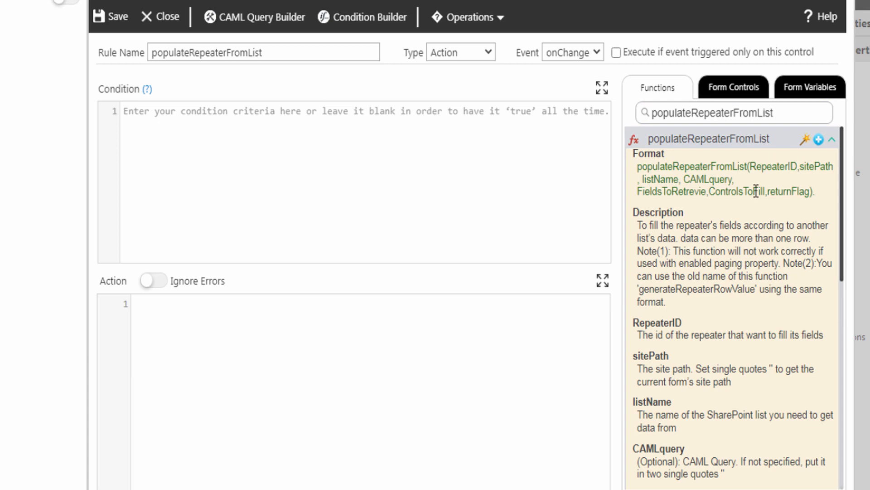
click(806, 141)
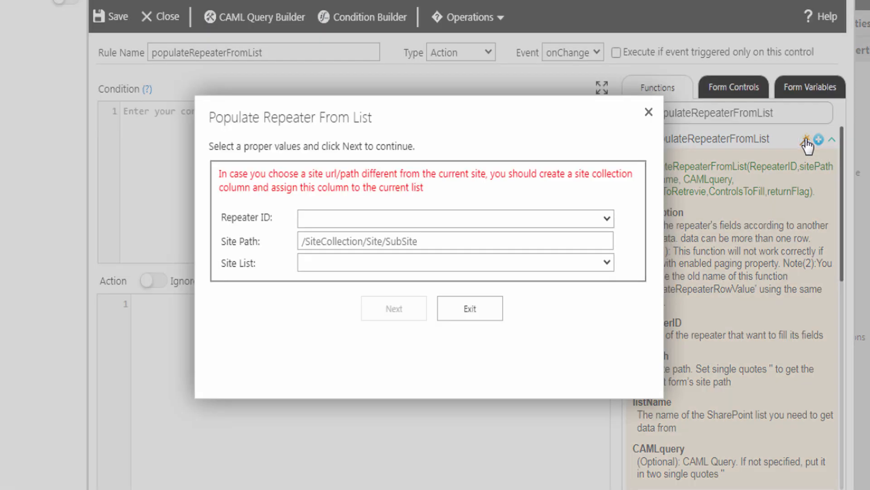
Step: Target OrdersRepeater with the Orders list on site path /Sales, then open the CAML Query Builder
click(394, 220)
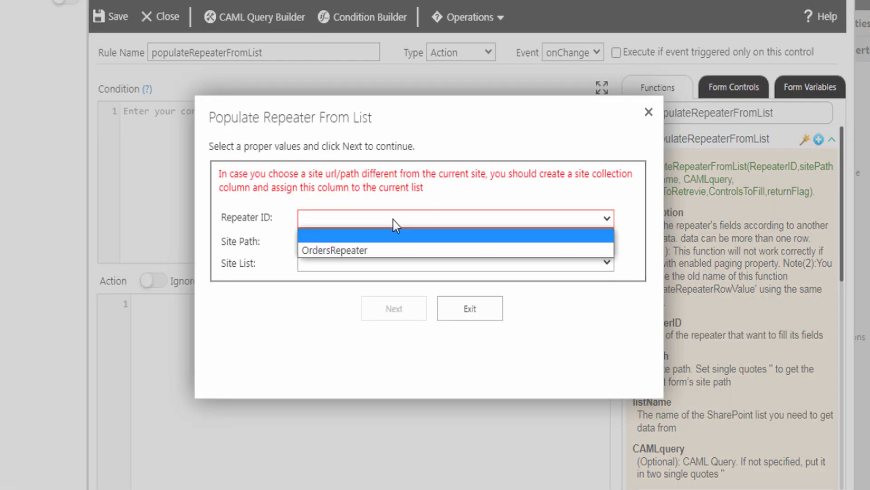
click(365, 251)
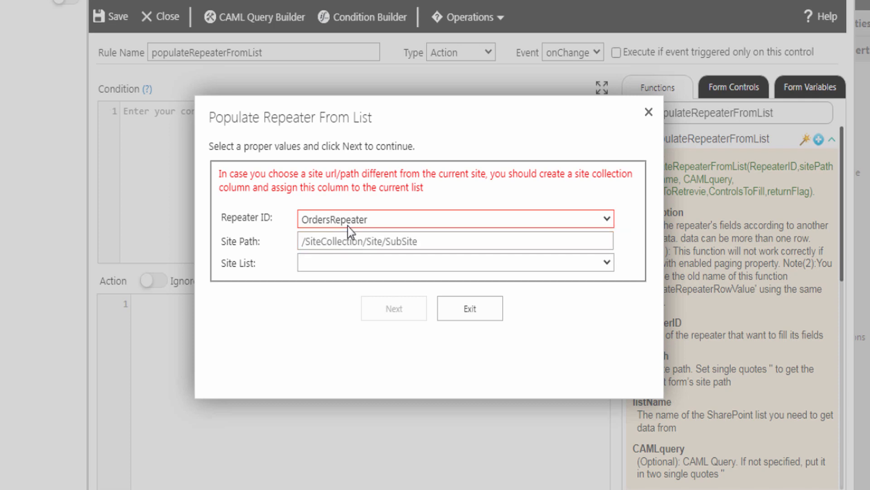
click(315, 242)
text(/Sales)
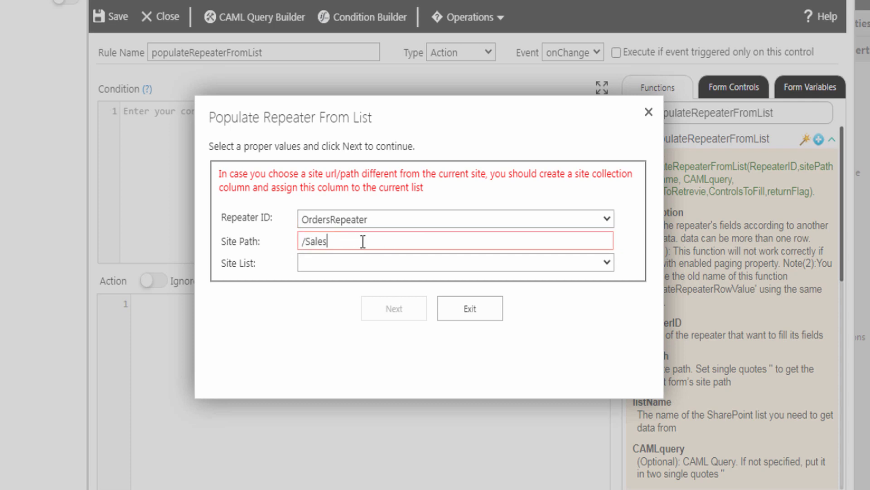
click(277, 256)
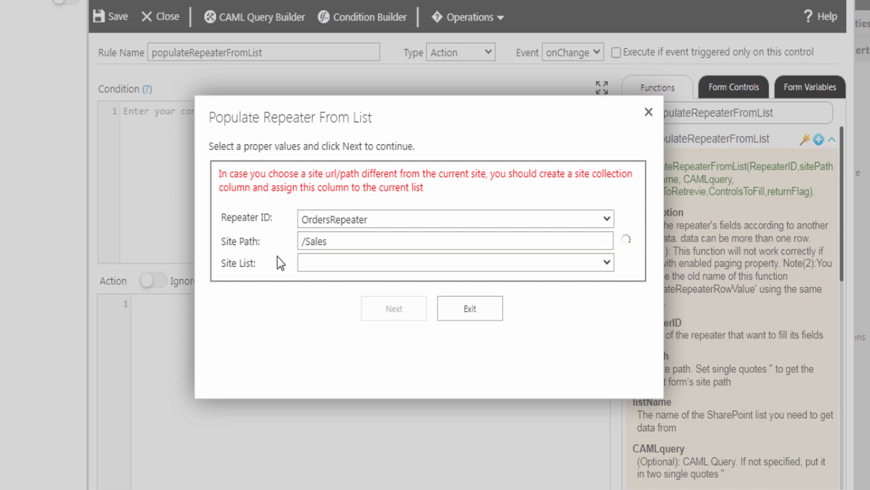
click(307, 260)
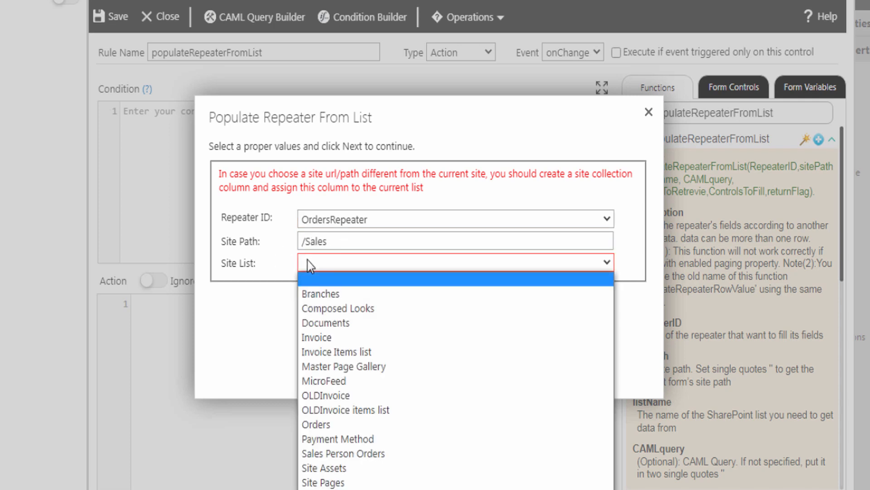
click(316, 425)
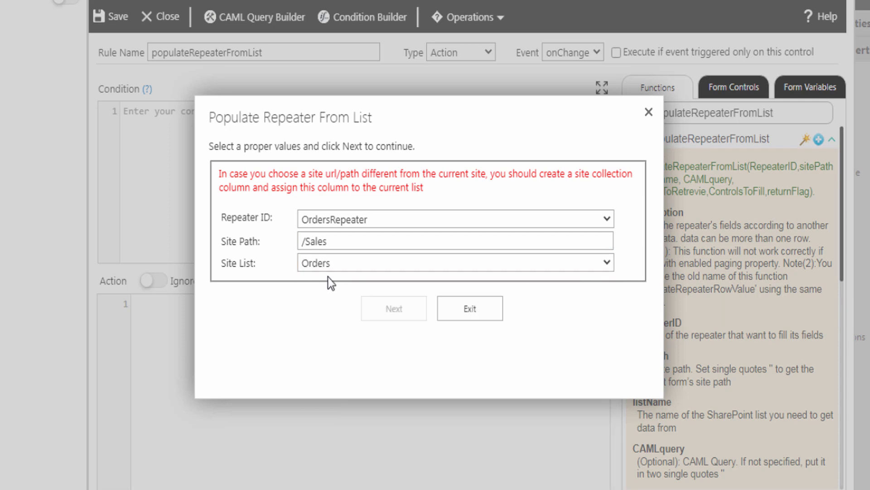
click(393, 311)
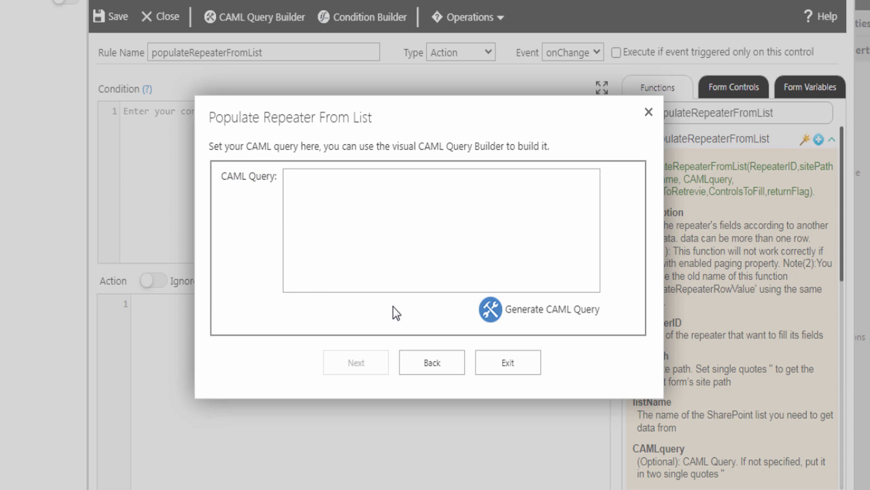
click(517, 313)
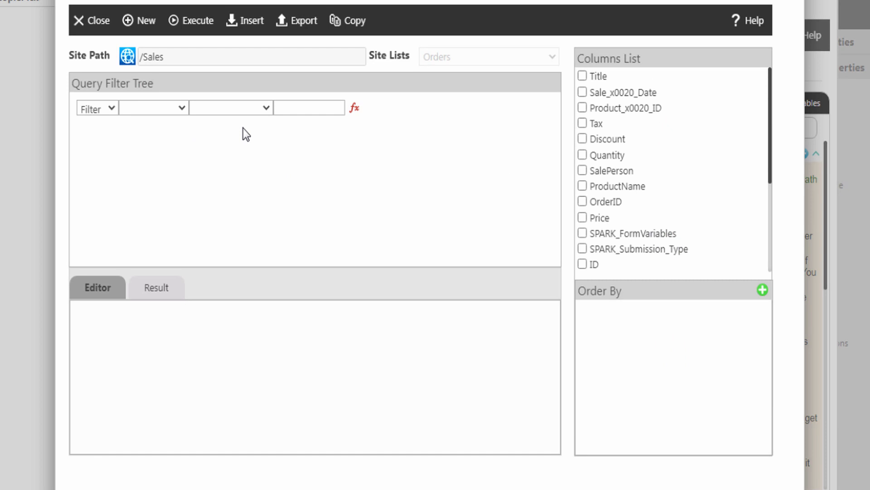
Step: Filter on SalePerson[ID] equal to the sales person people picker control's value
click(163, 107)
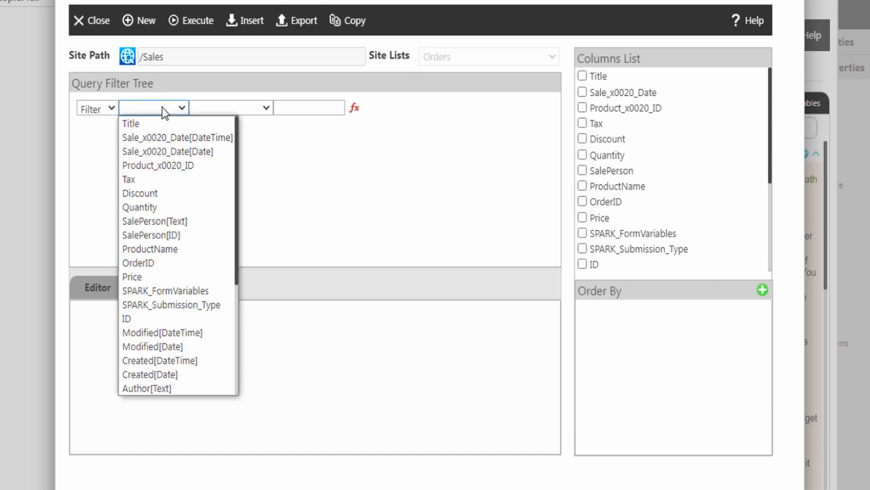
click(154, 236)
click(230, 108)
click(228, 122)
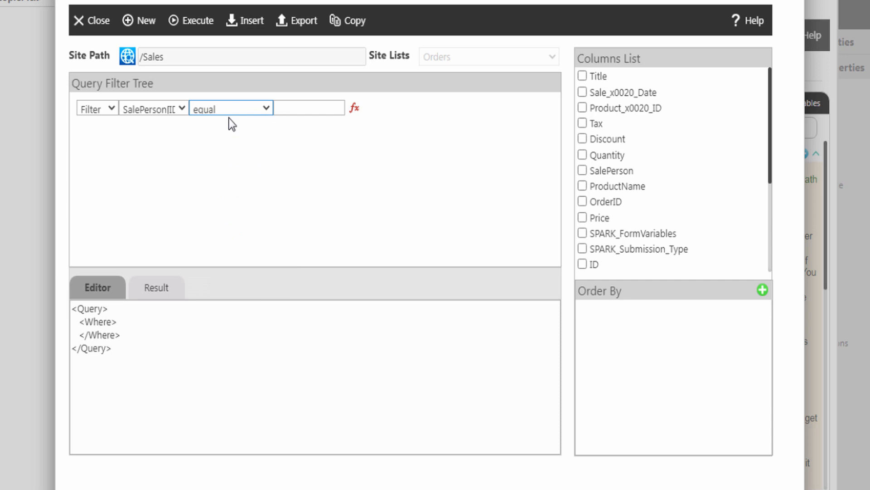
click(313, 108)
click(355, 109)
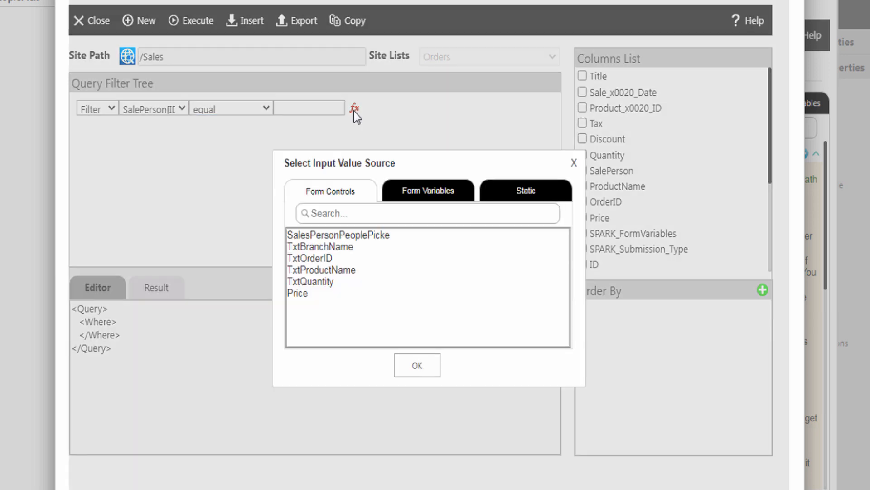
click(343, 235)
click(417, 365)
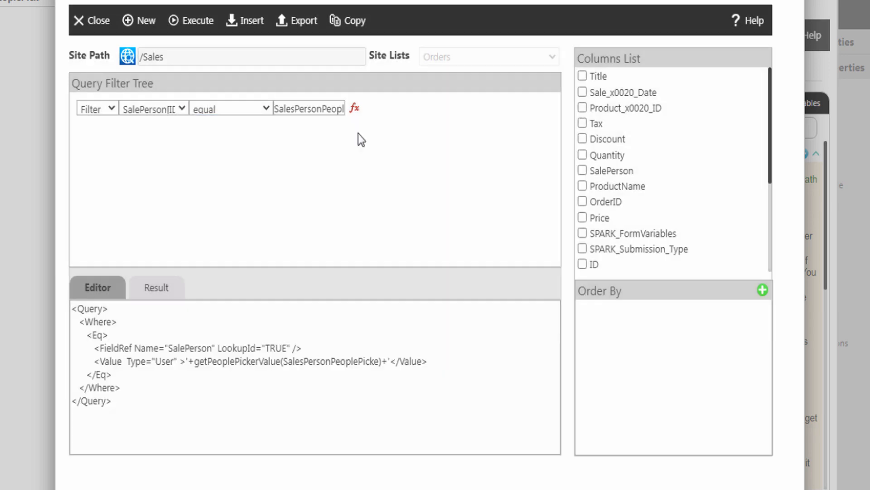
Step: Return the Quantity, ProductName, OrderID and Price columns and insert the query into the rule
click(583, 155)
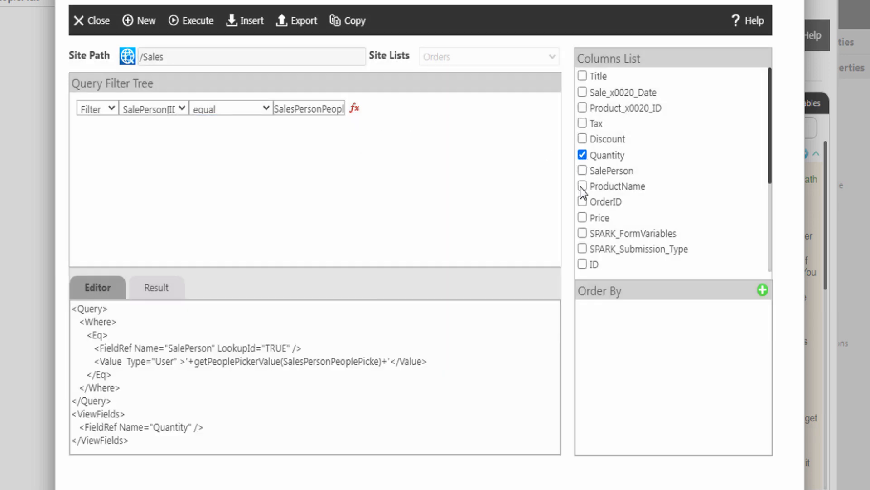
click(582, 186)
click(582, 201)
click(582, 217)
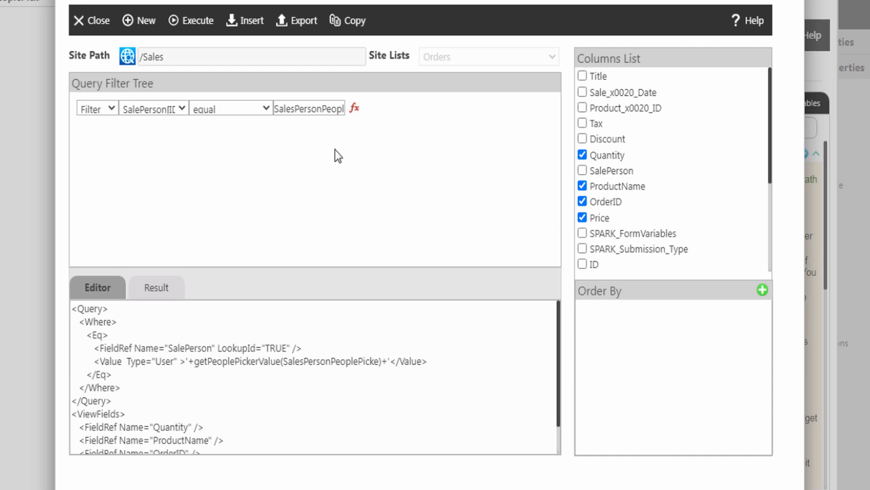
click(253, 28)
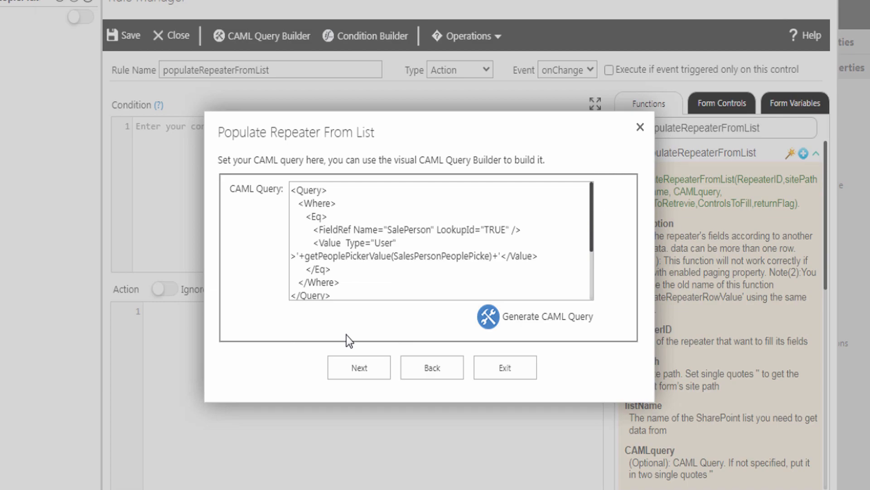
Step: Map TxtOrderID, TxtProductName, TxtQuantity and Price to the OrderID, ProductName, Quantity and Price columns
click(352, 368)
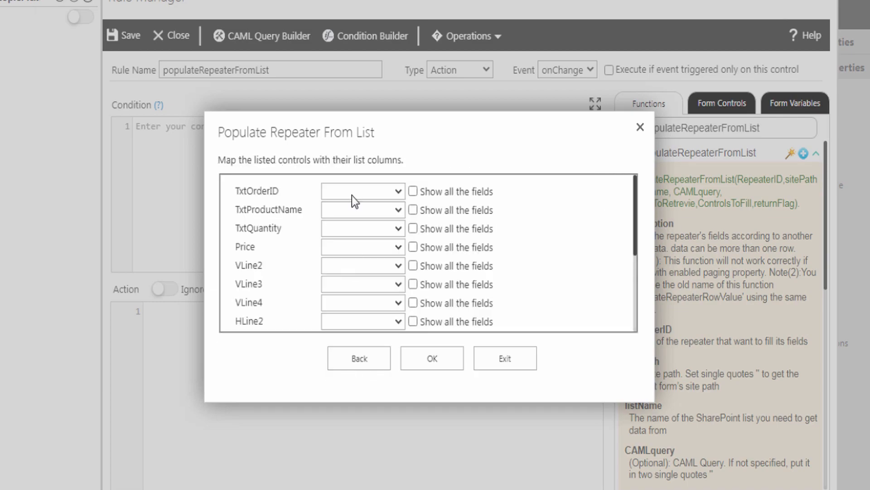
click(337, 191)
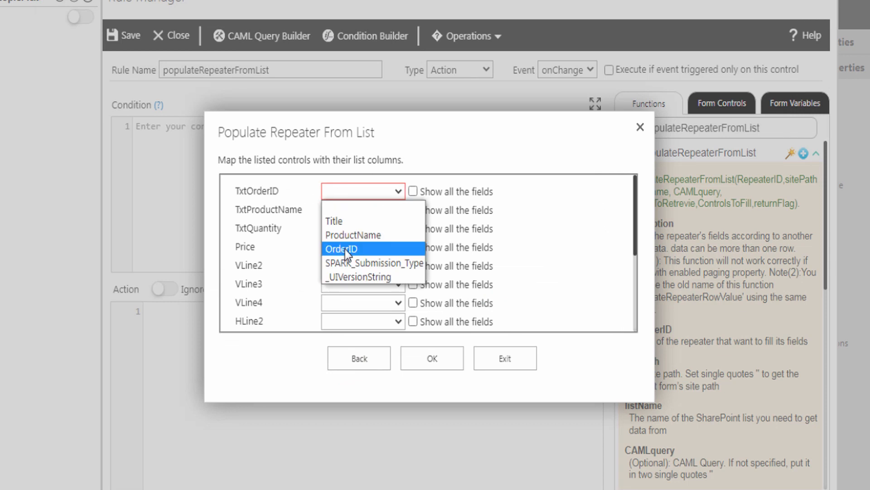
click(344, 249)
click(332, 211)
click(350, 253)
click(334, 229)
click(338, 299)
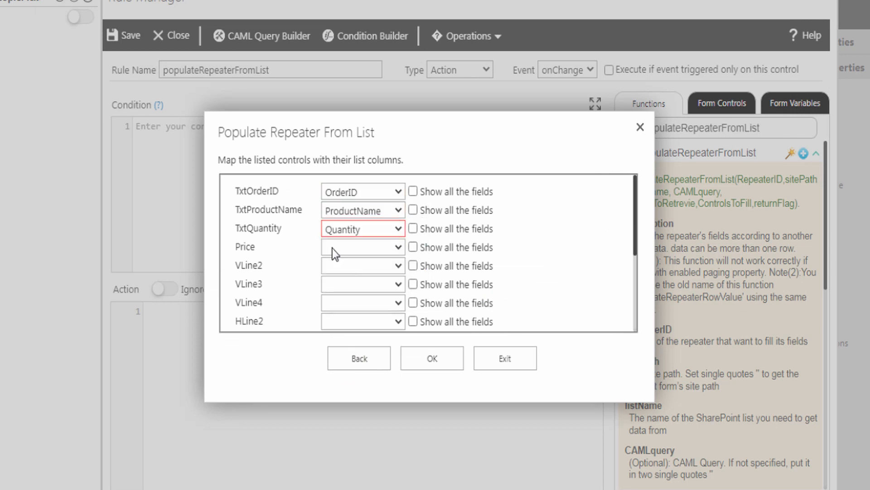
click(333, 247)
click(332, 276)
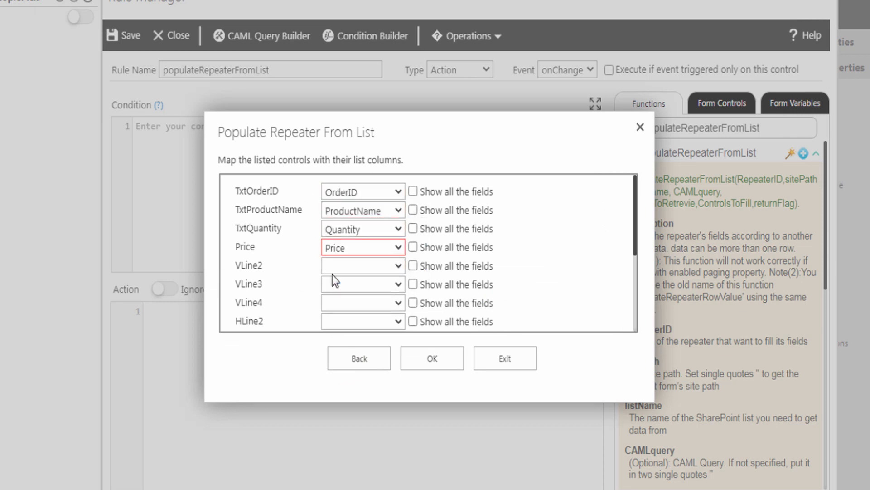
click(423, 360)
Step: Review the generated populateRepeaterFromList call and save the rule
drag(500, 486, 140, 442)
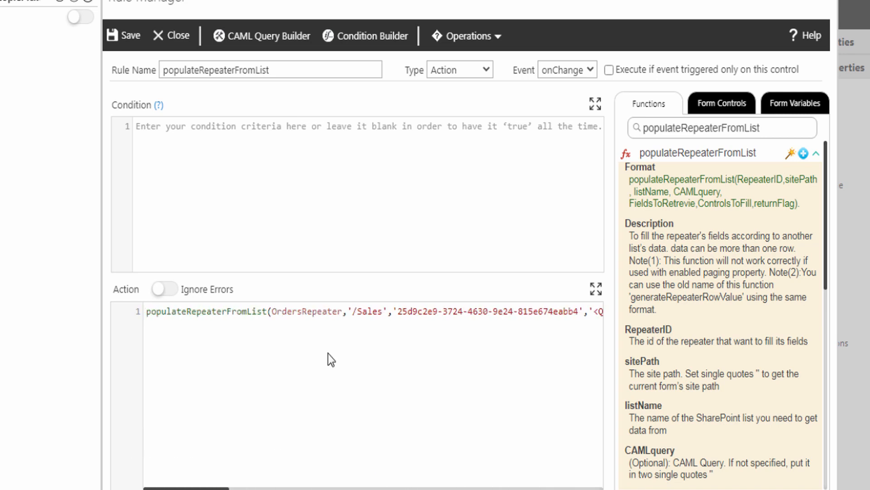
click(359, 317)
key(End)
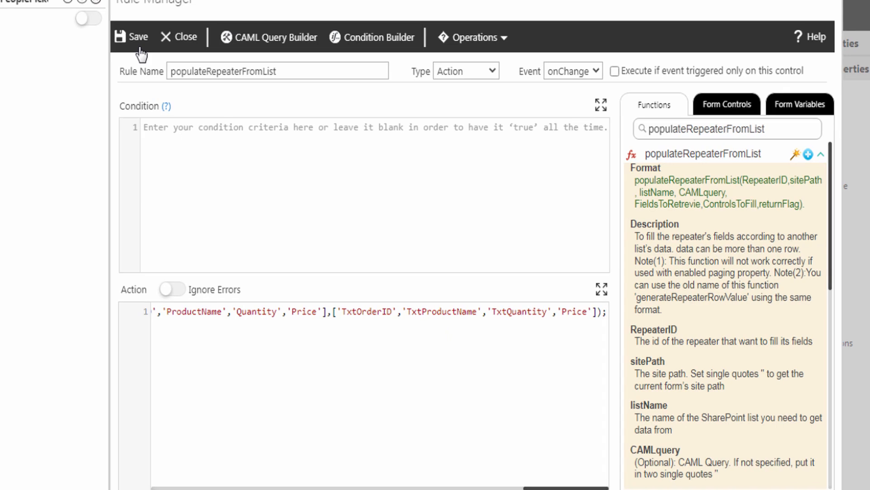
click(246, 58)
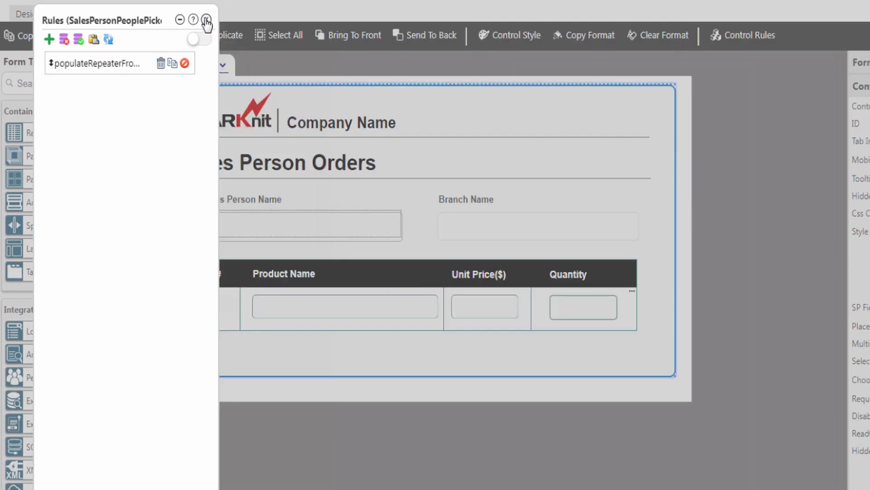
Step: Close the Rules panel and publish the form for the Item content type
click(207, 20)
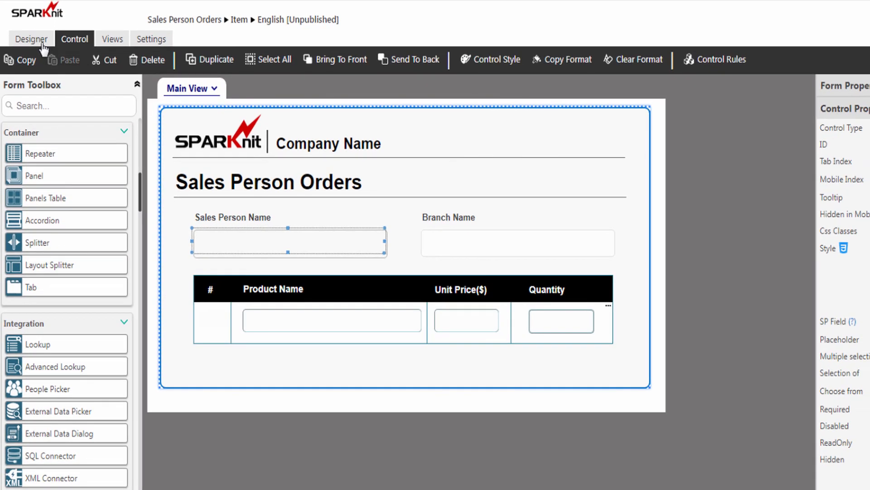
click(28, 15)
click(513, 63)
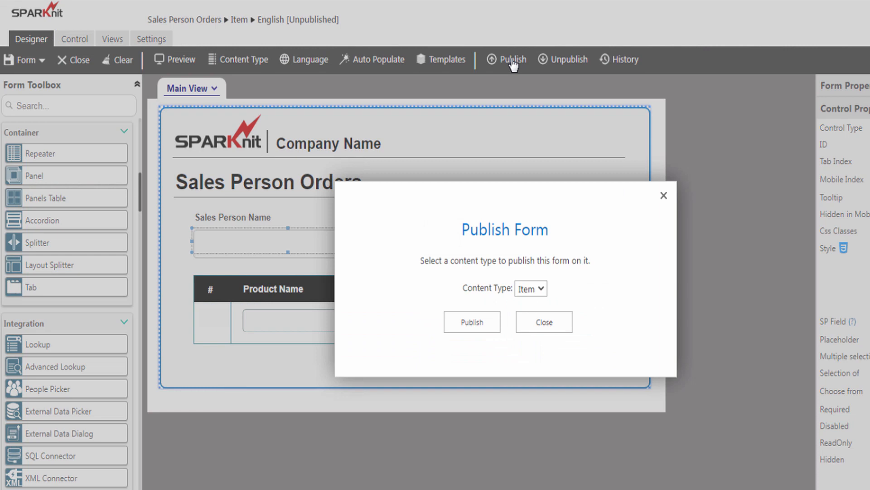
click(477, 324)
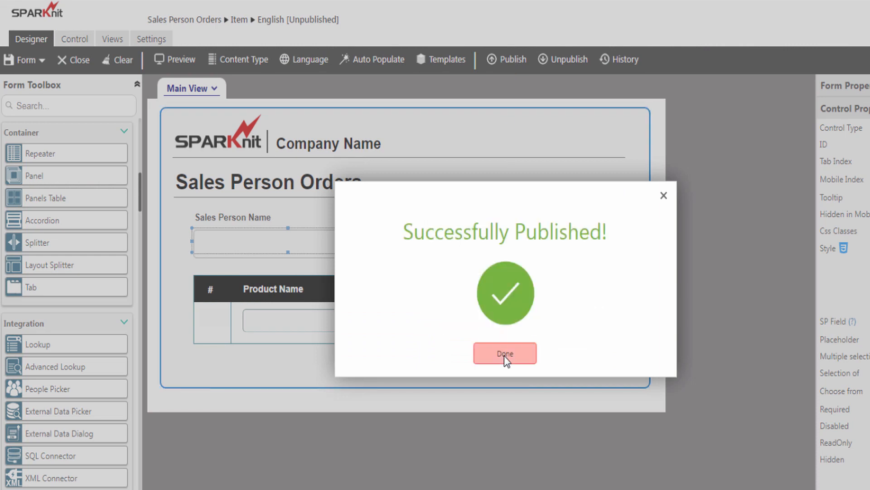
click(505, 356)
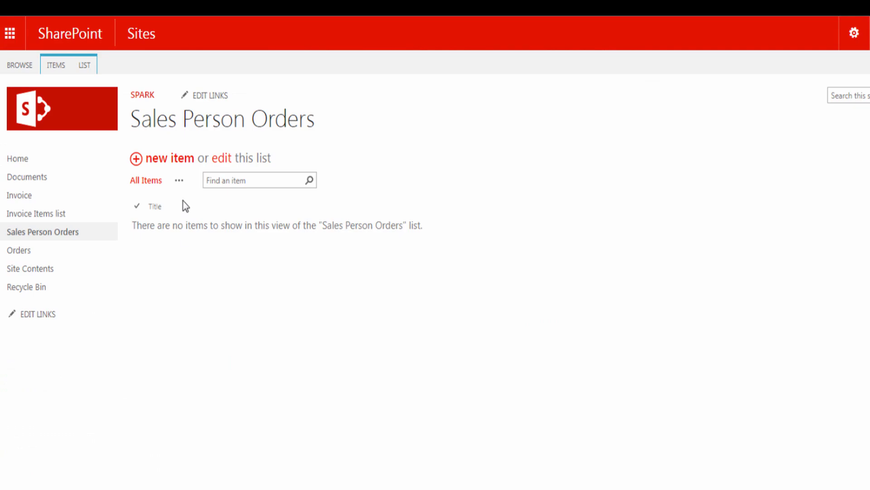
Step: In a new Sales Person Orders item, replace the sales person with another suggested user
click(171, 159)
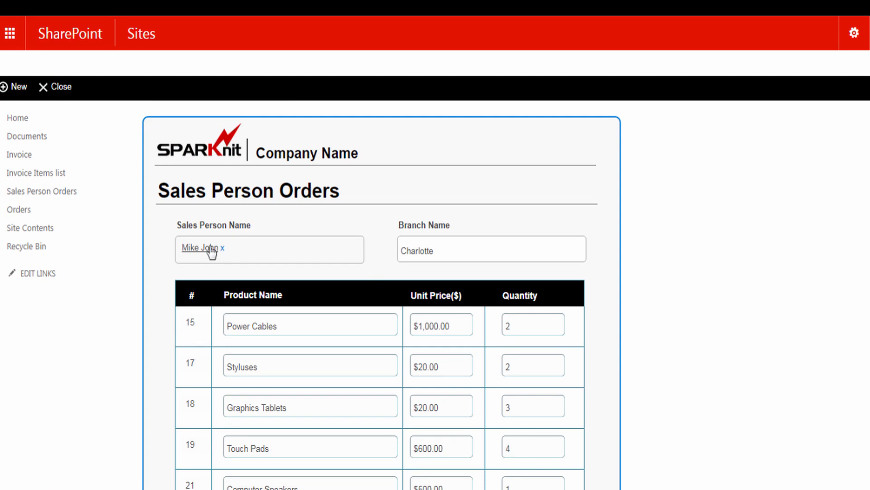
scroll(245, 272, down, 2)
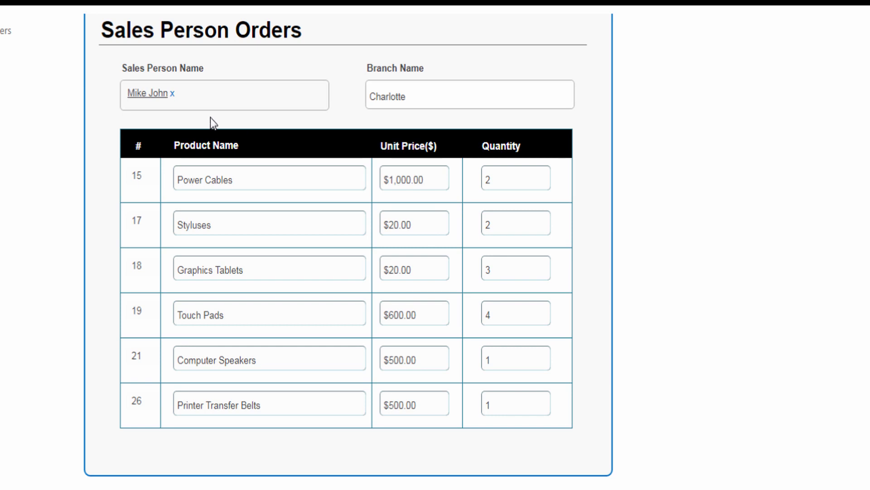
click(173, 94)
text(sar)
click(175, 107)
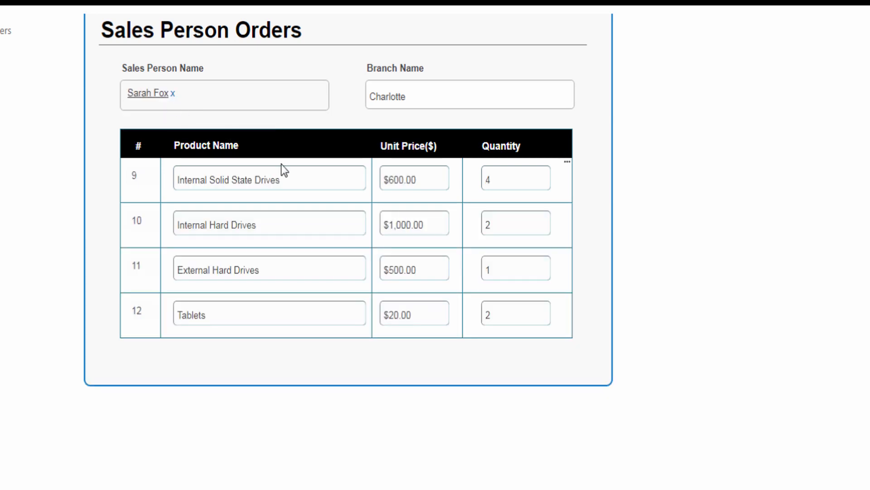